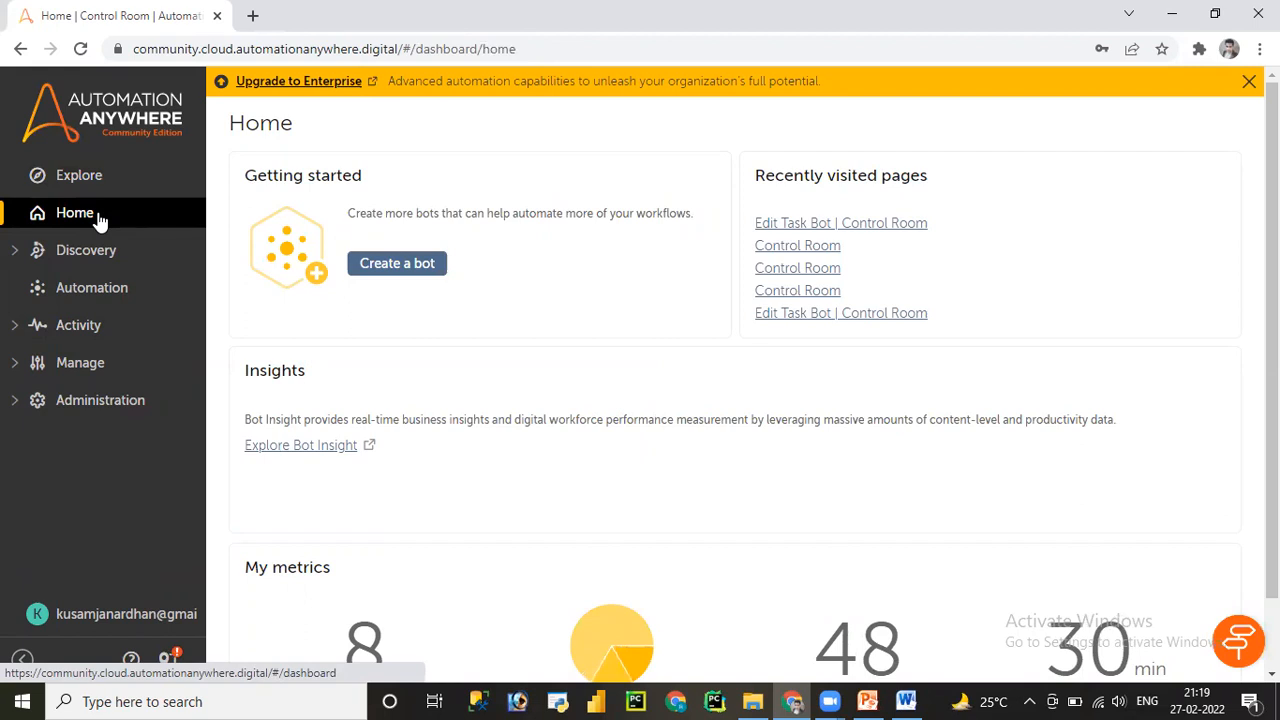
- Abandon the new-bot dialog and browse Automation > Bots > A360 to its three task bots
click(395, 279)
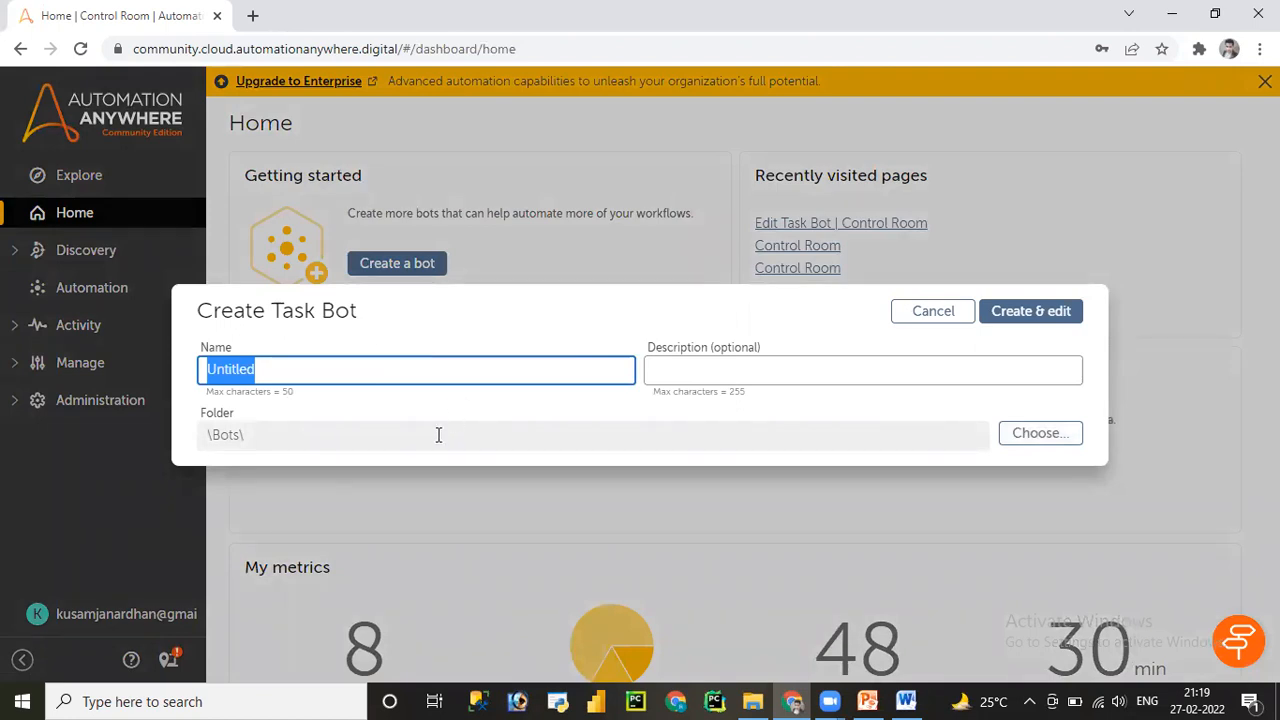
click(932, 312)
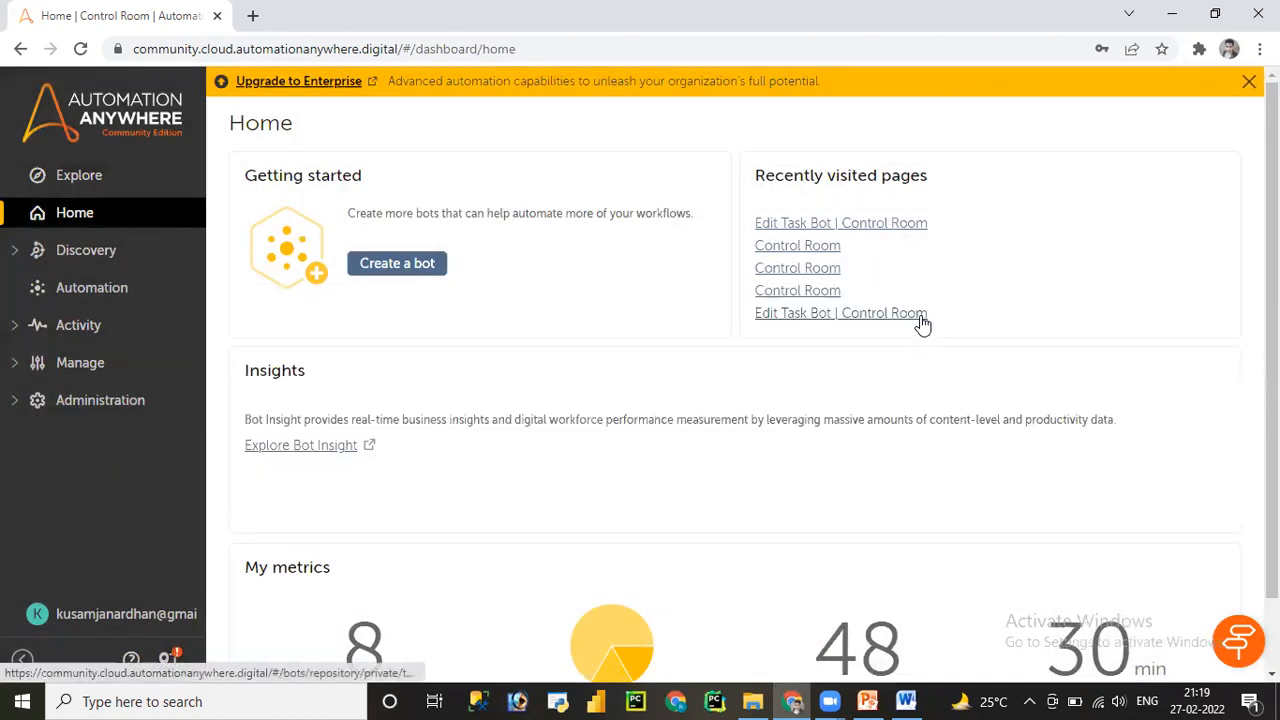
click(79, 300)
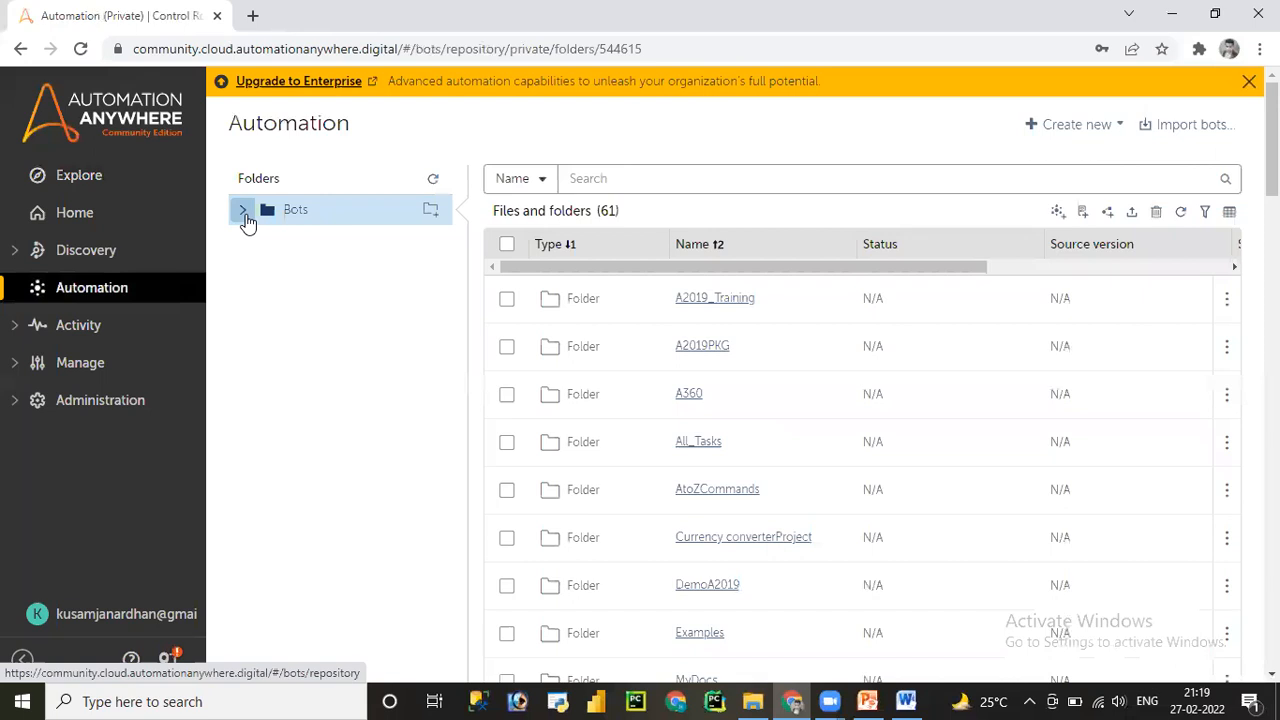
click(243, 212)
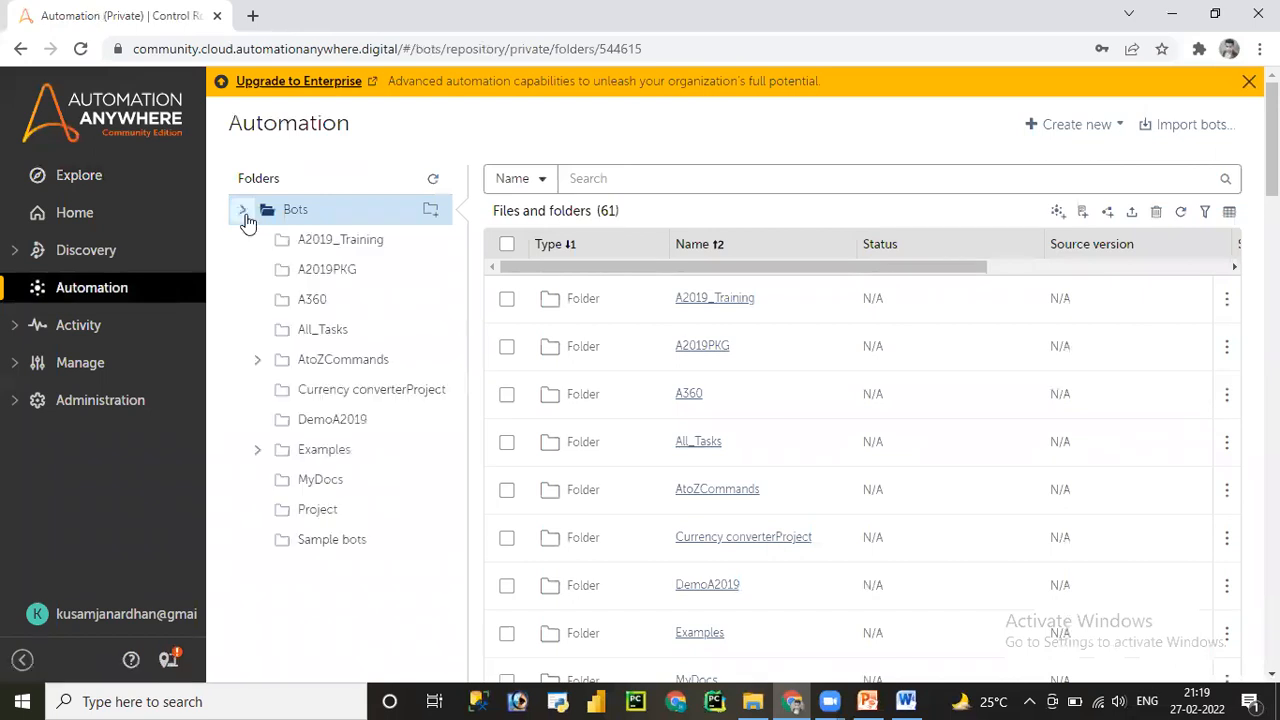
click(310, 305)
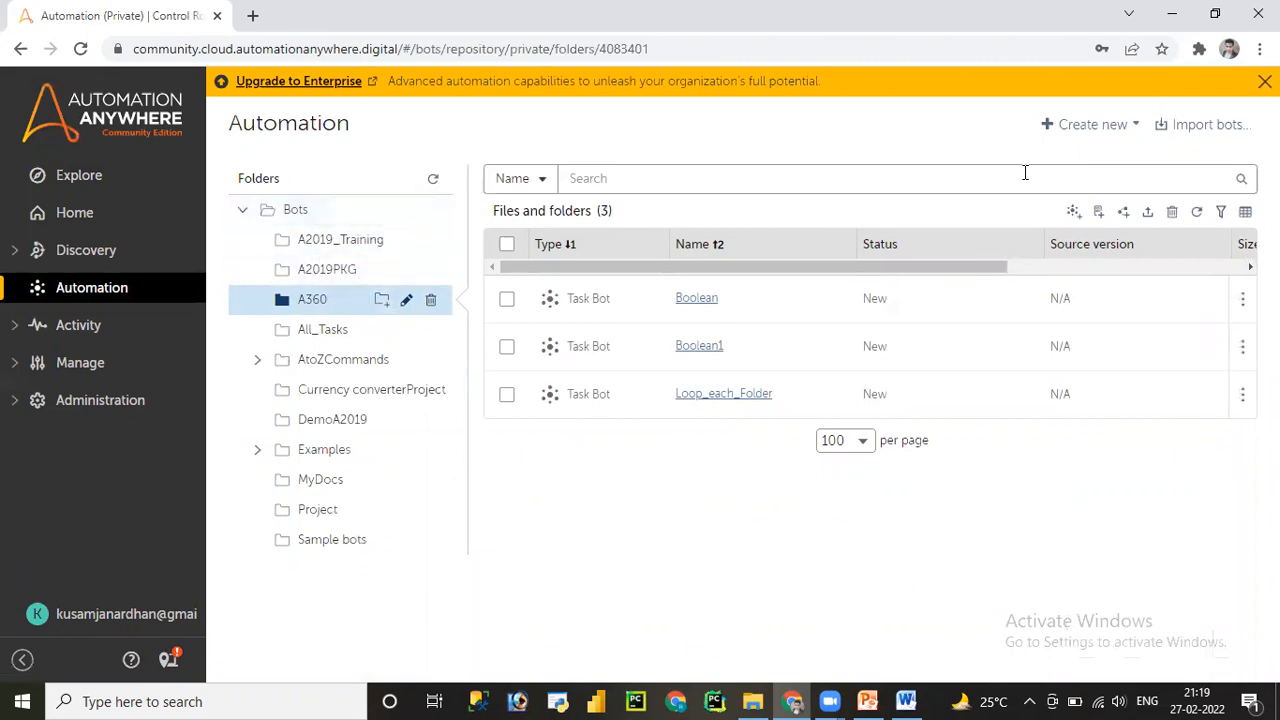
click(1136, 128)
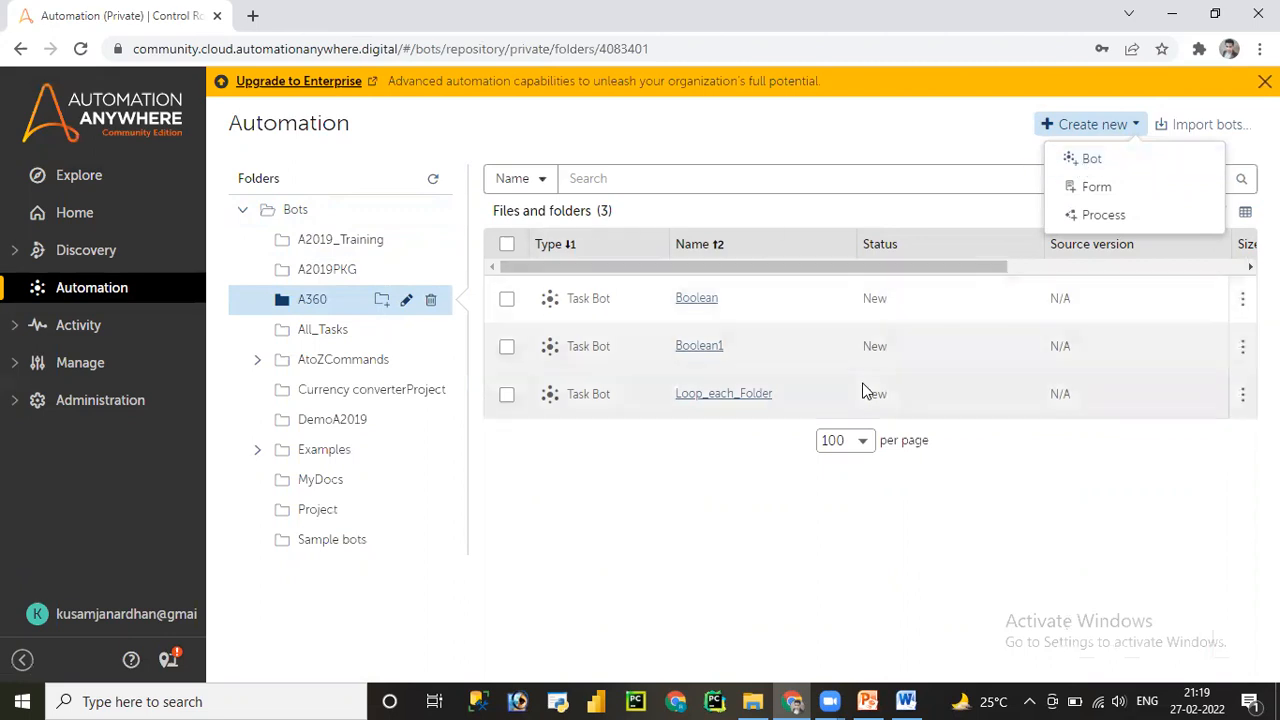
click(712, 498)
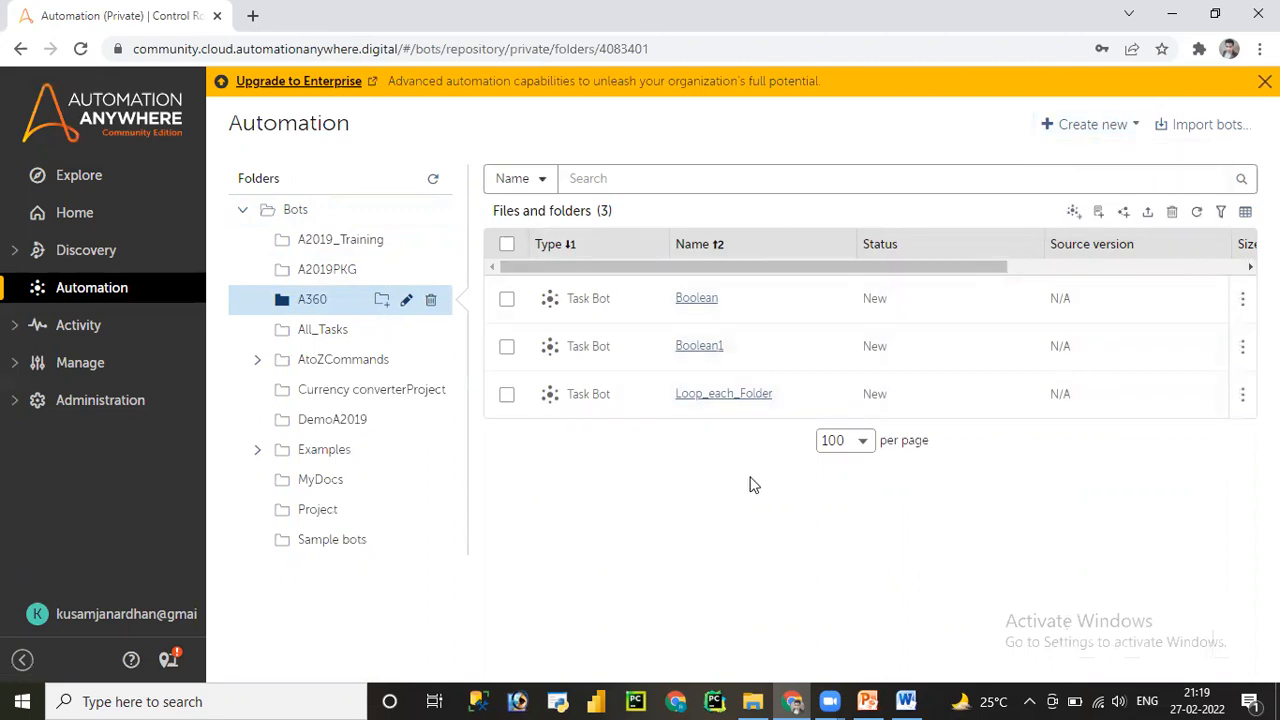
- Create a subfolder named Demo under A360 and begin a new task bot in it
click(384, 301)
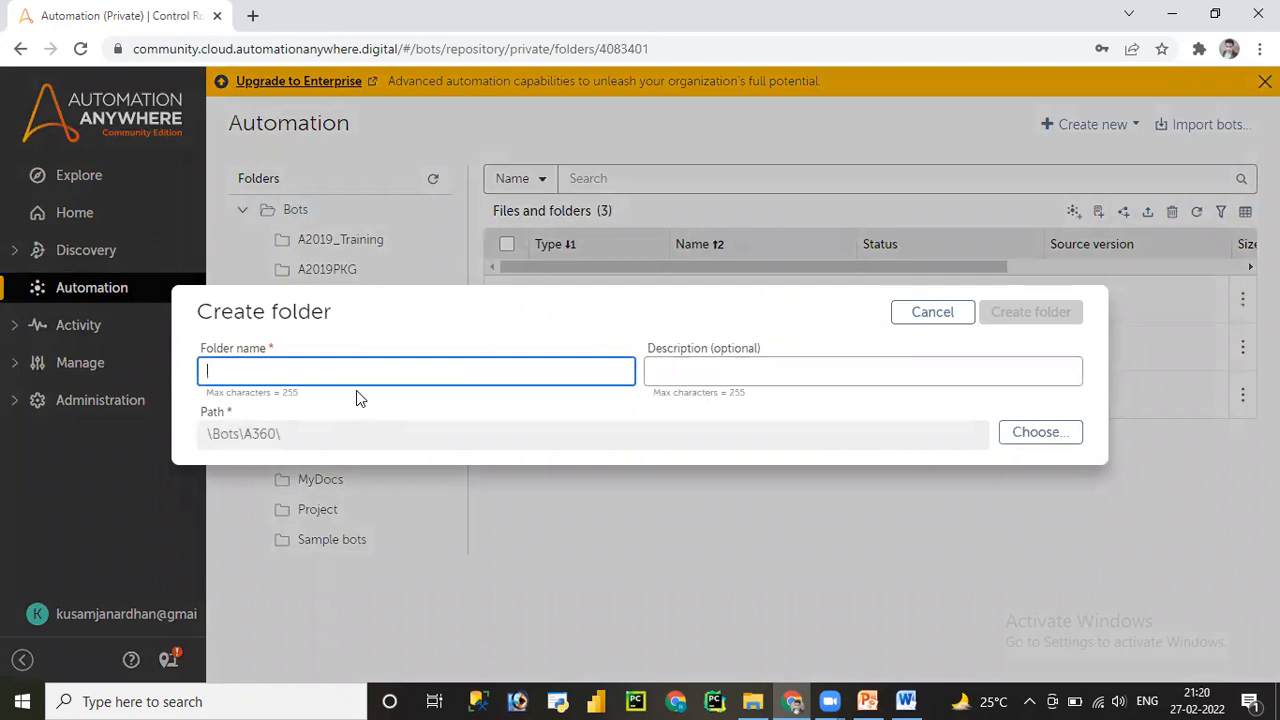
text(Demo)
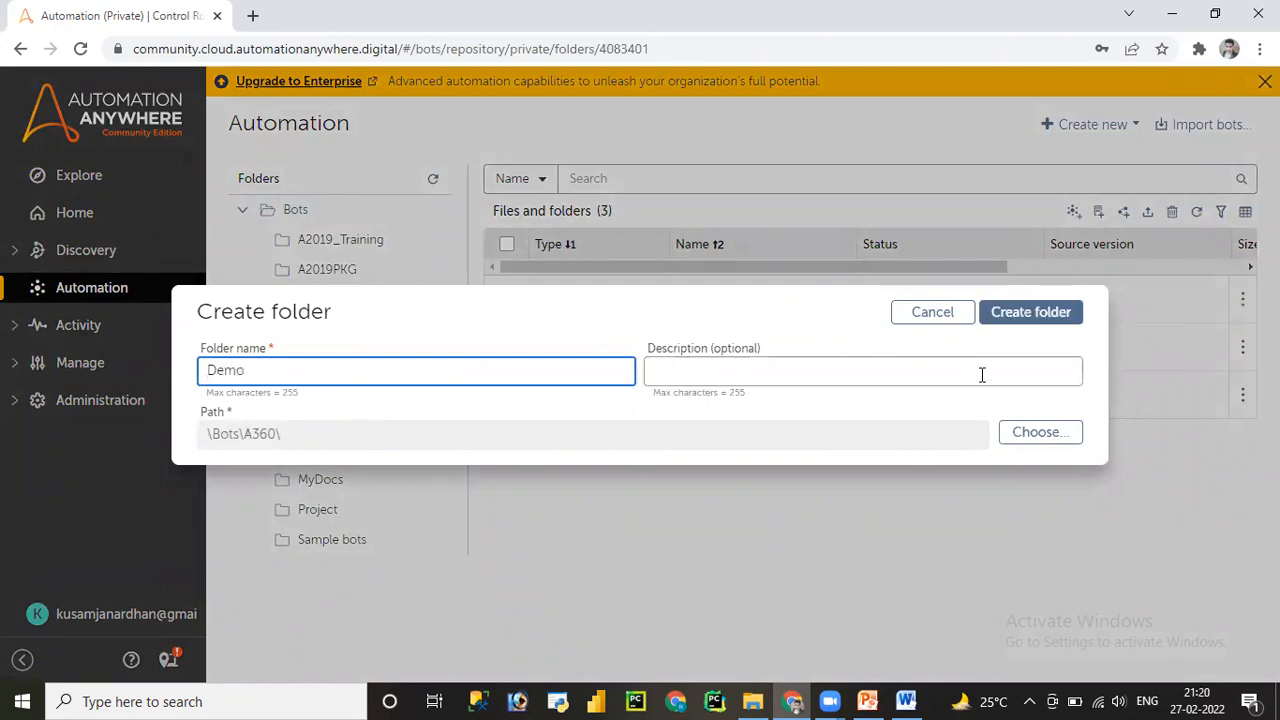
click(1028, 316)
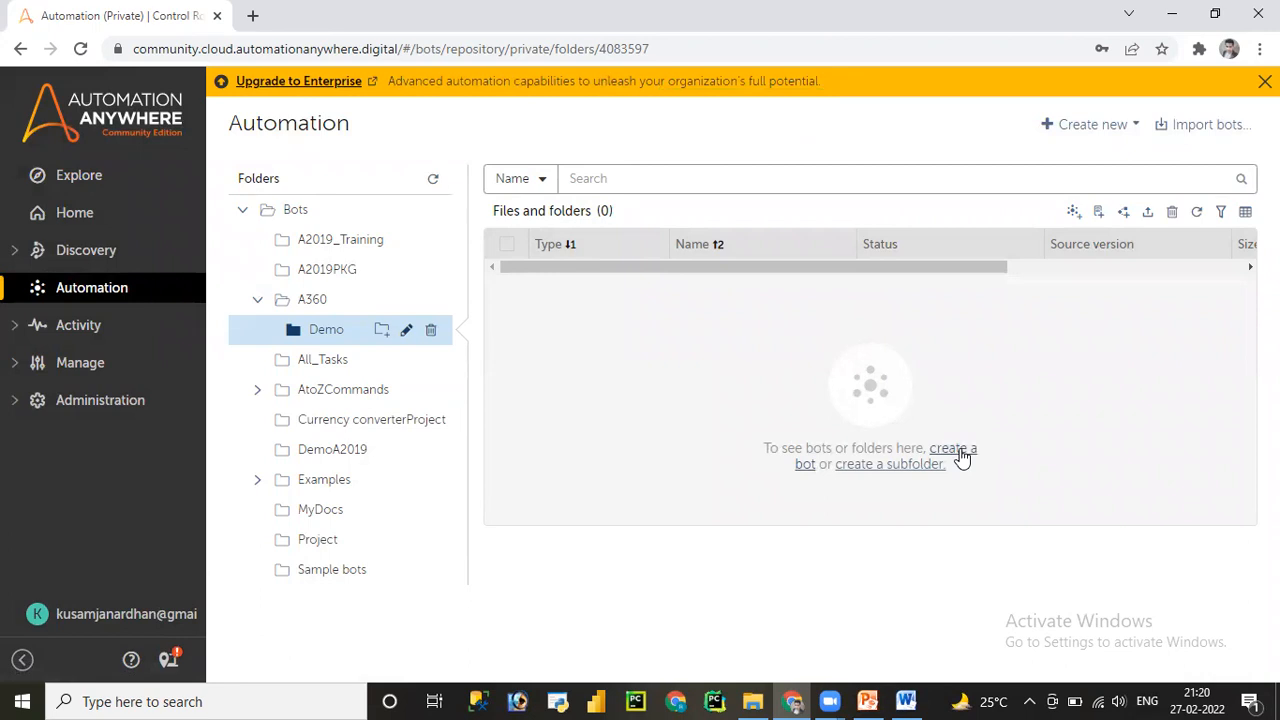
click(960, 456)
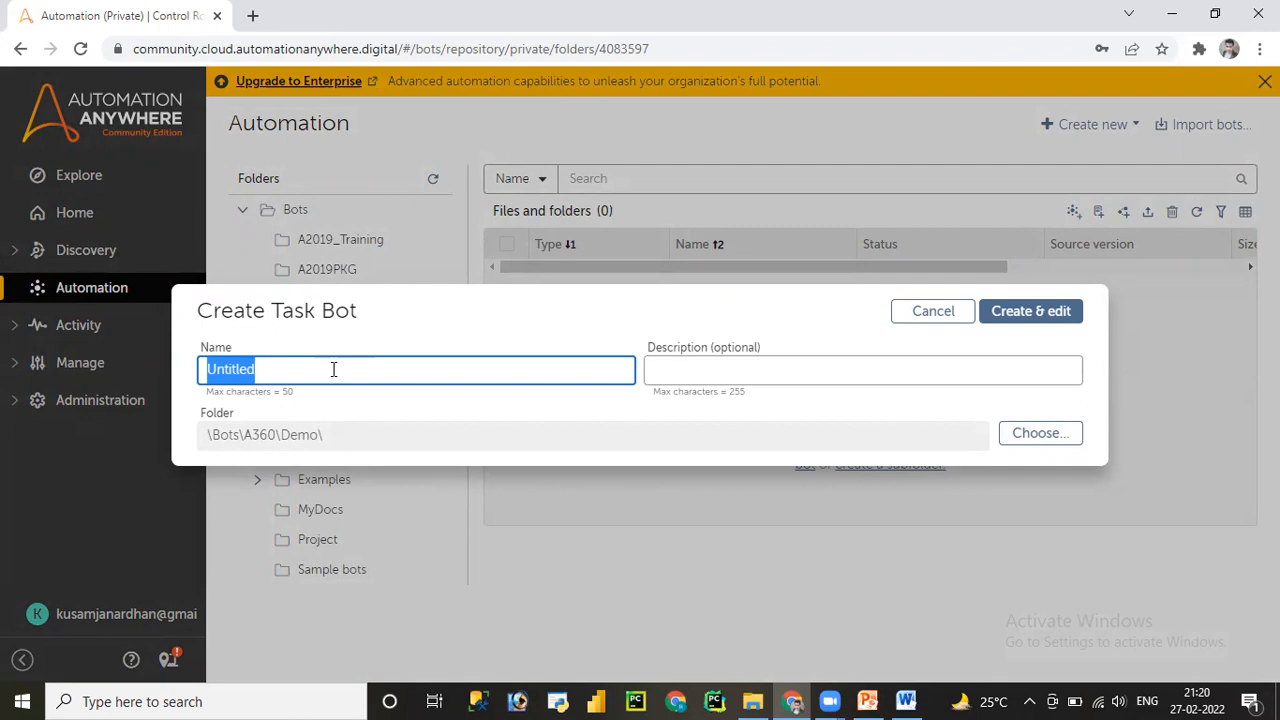
- Name the task bot 'number', describe it as 'datatypes number type', and create it for editing
click(778, 38)
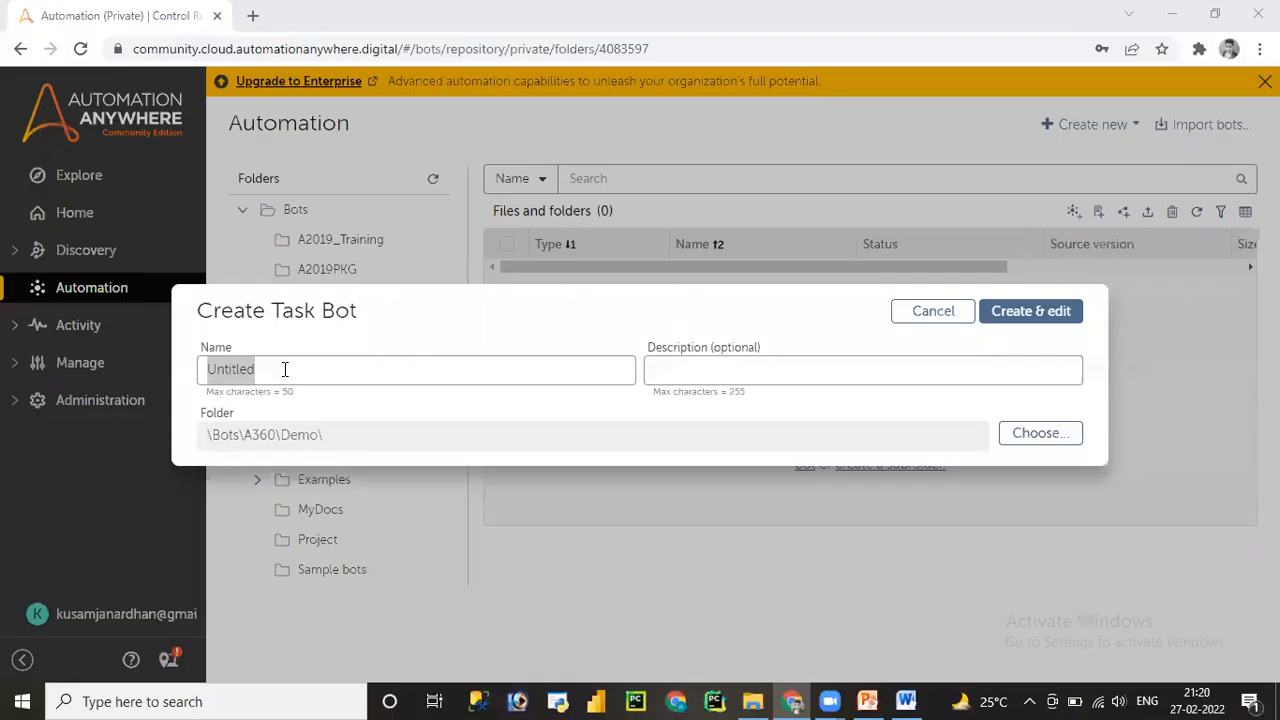
click(284, 369)
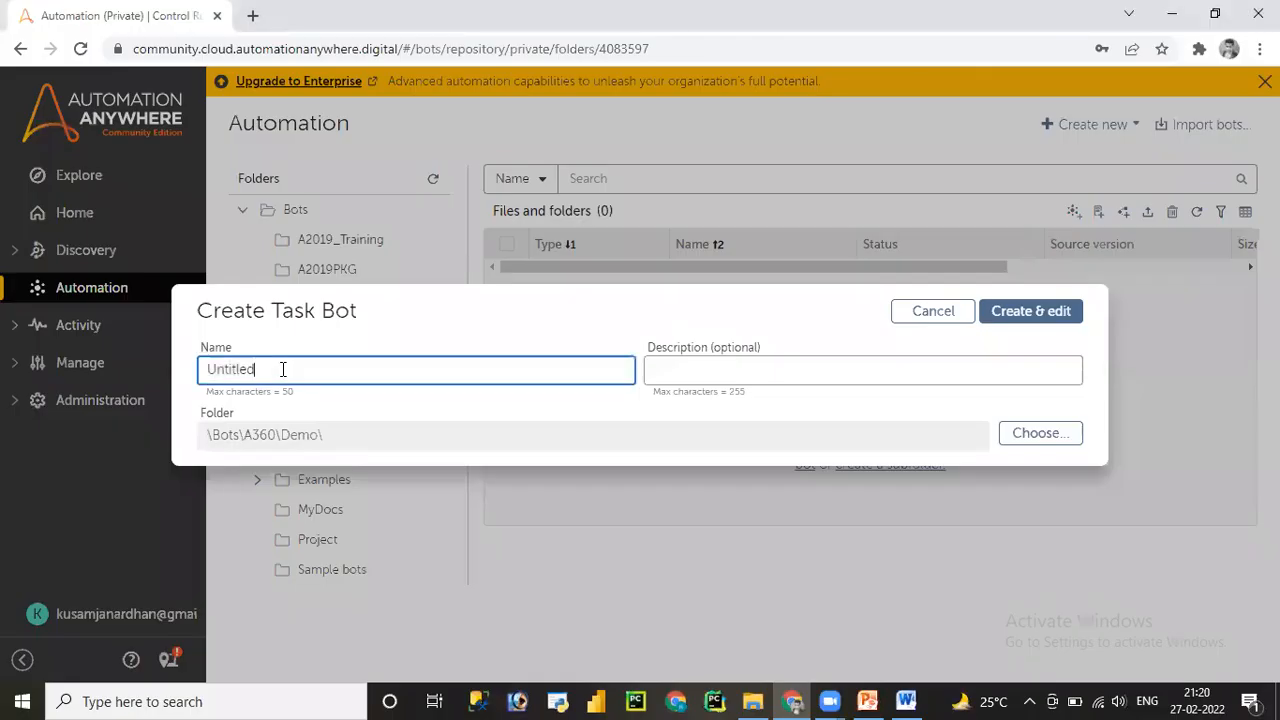
key(Delete)
key(Delete)
key(Delete)
key(Delete)
key(Delete)
key(Delete)
key(Delete)
key(Delete)
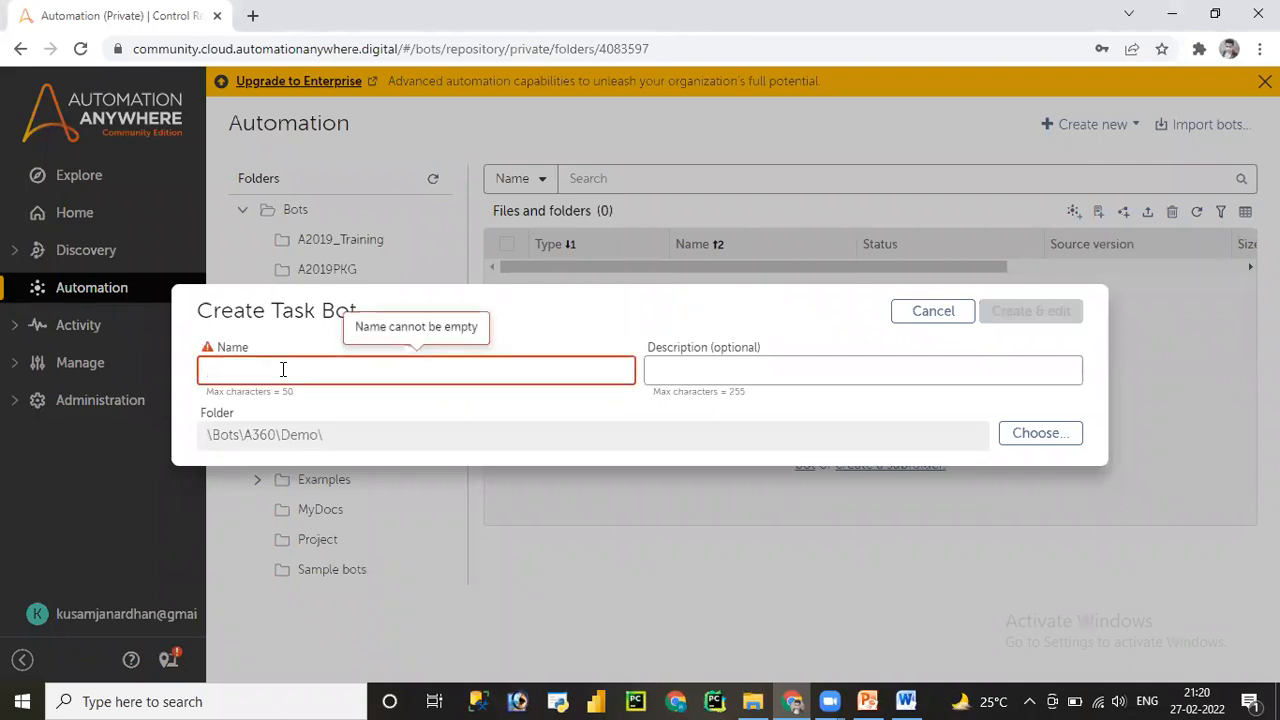
text(num)
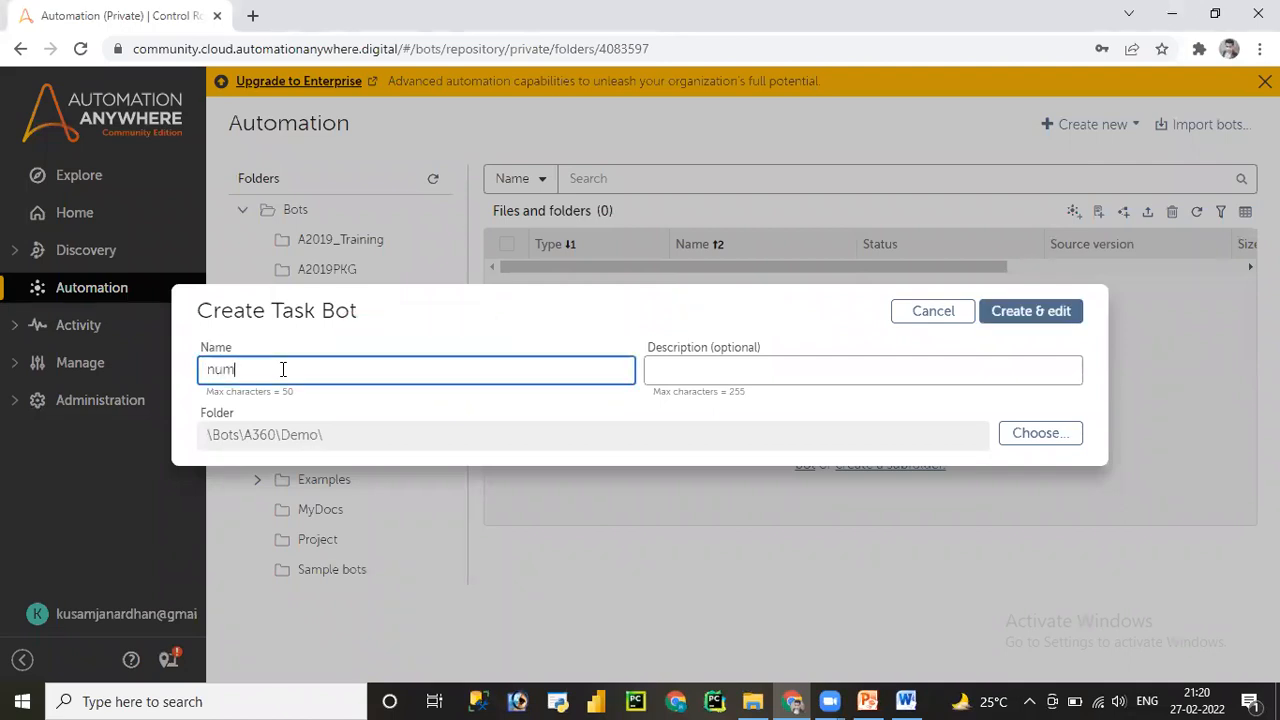
text(ber)
click(699, 370)
text(datatypes)
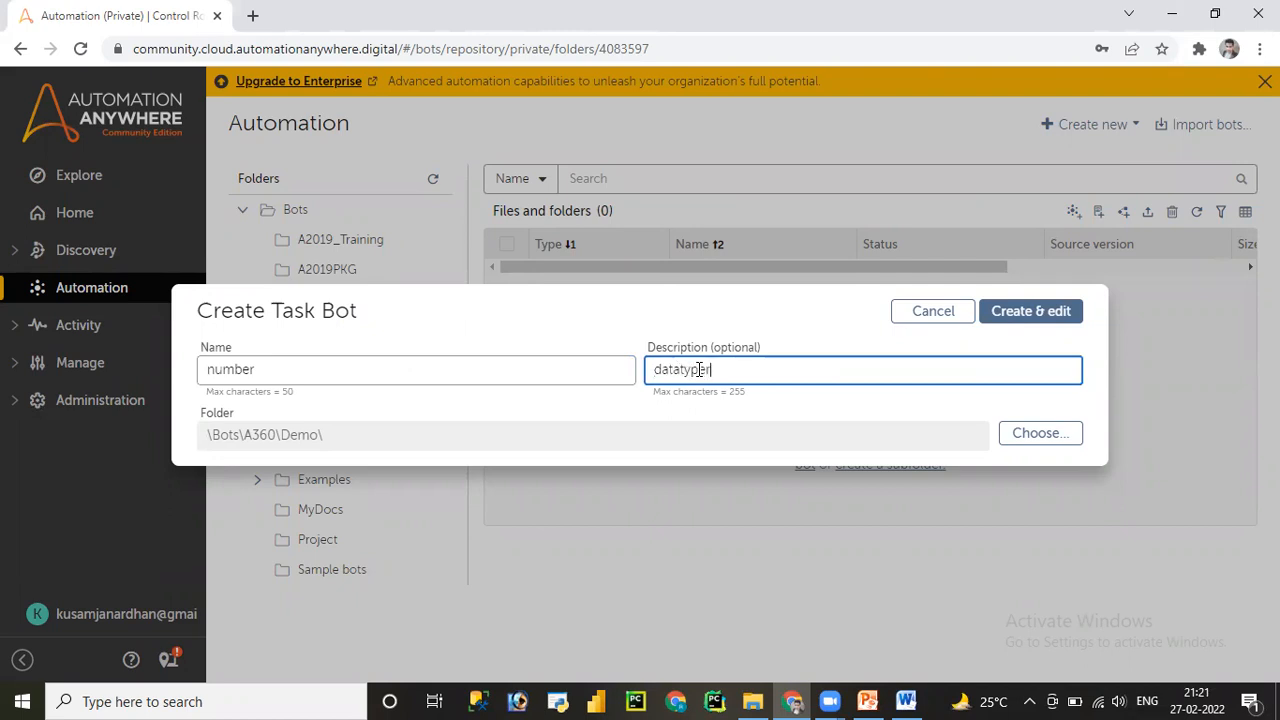
text( number type)
click(1031, 318)
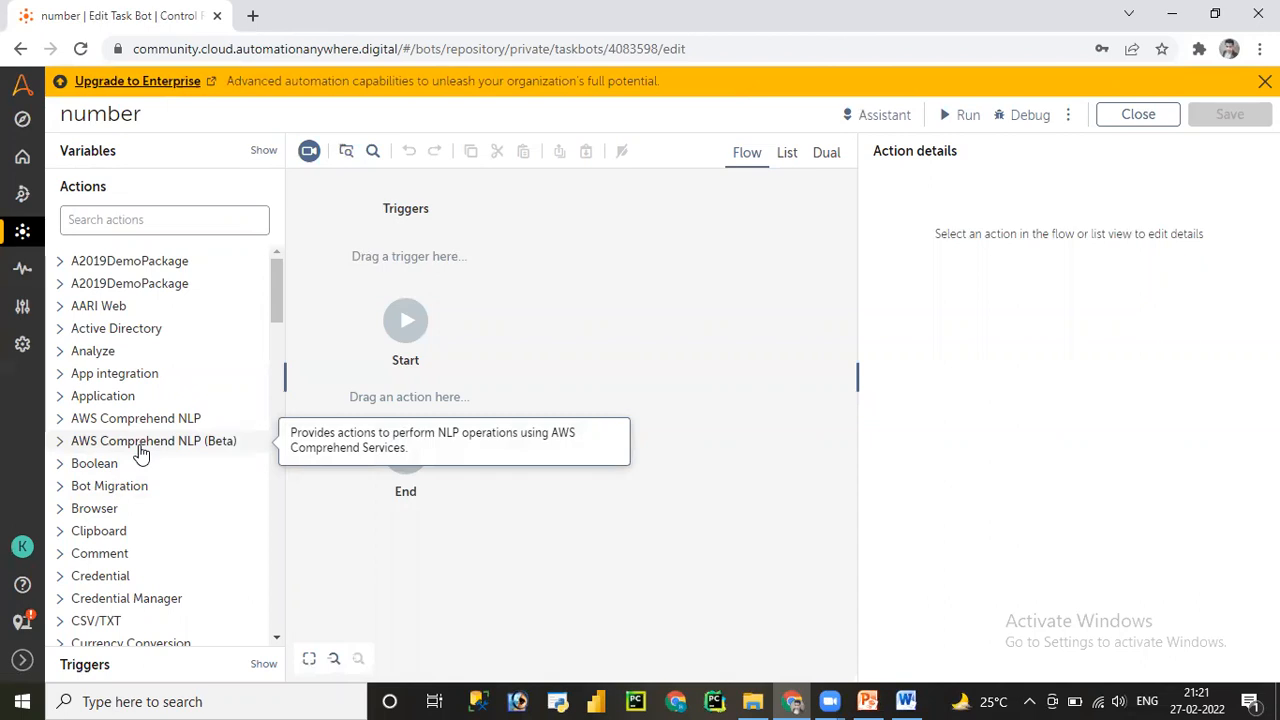
- Search actions for 'number', expand the Number package and add an Assign action to the flow
click(96, 221)
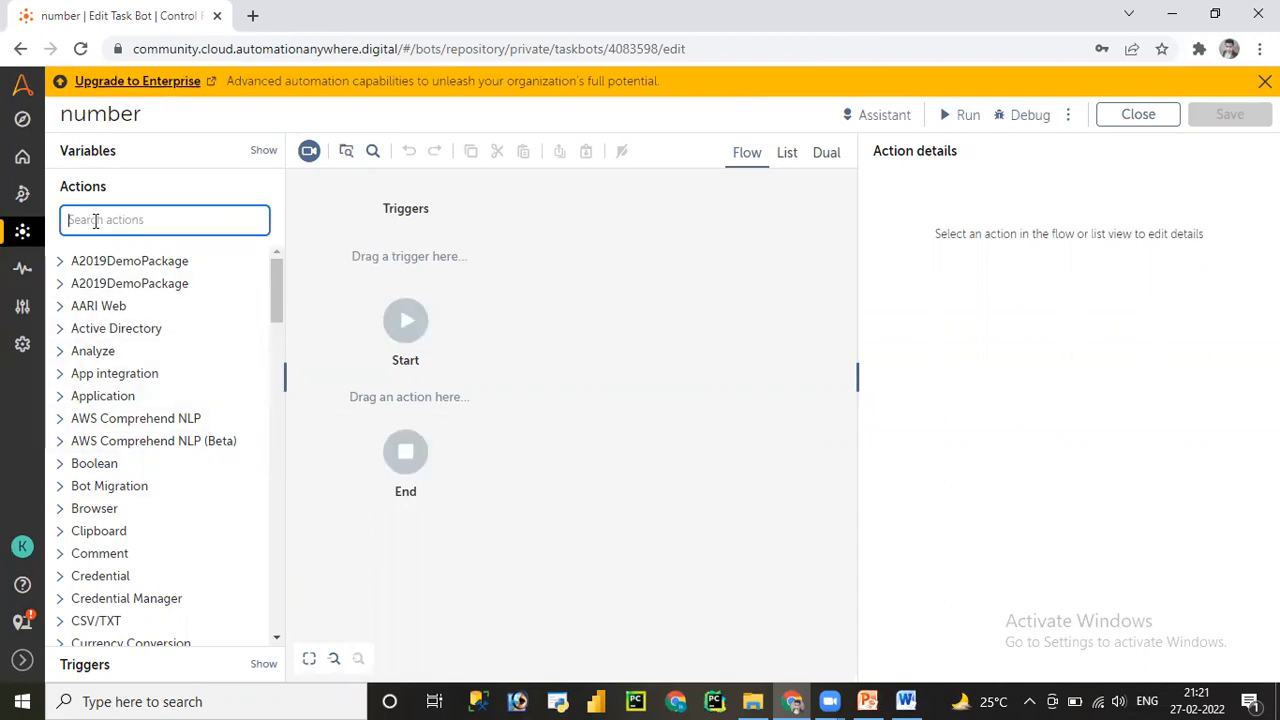
text(nube)
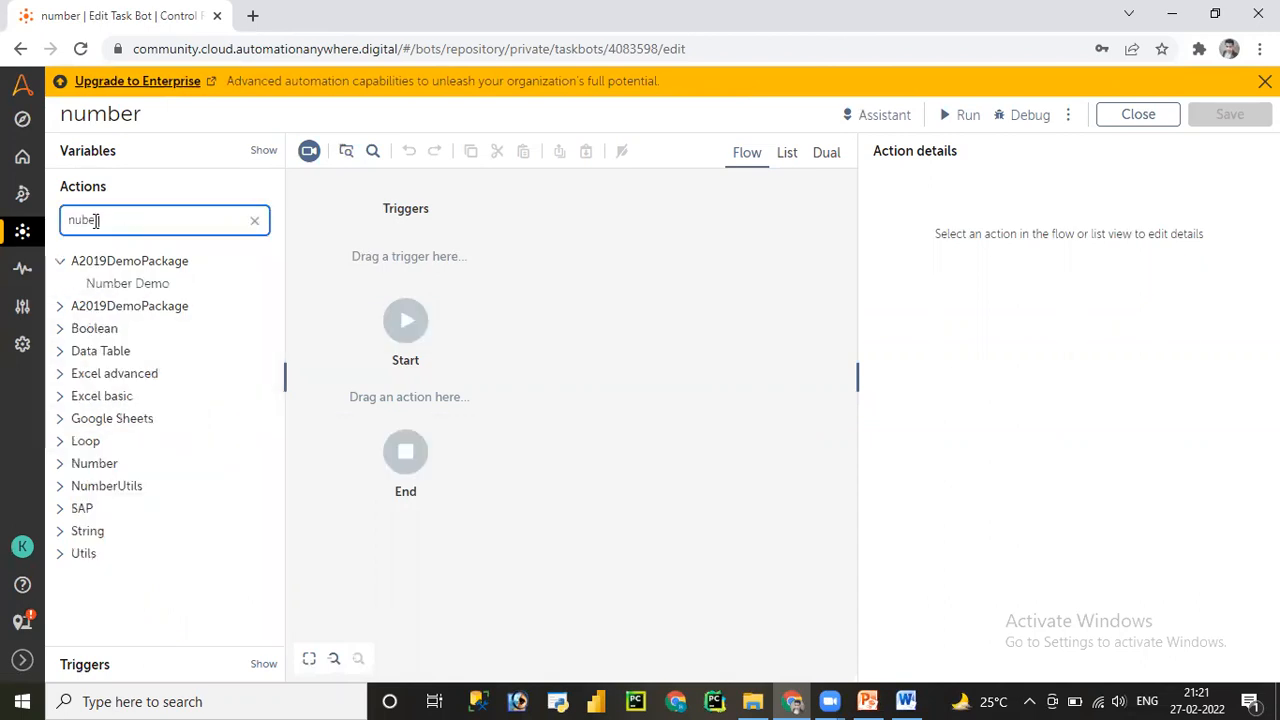
text(r)
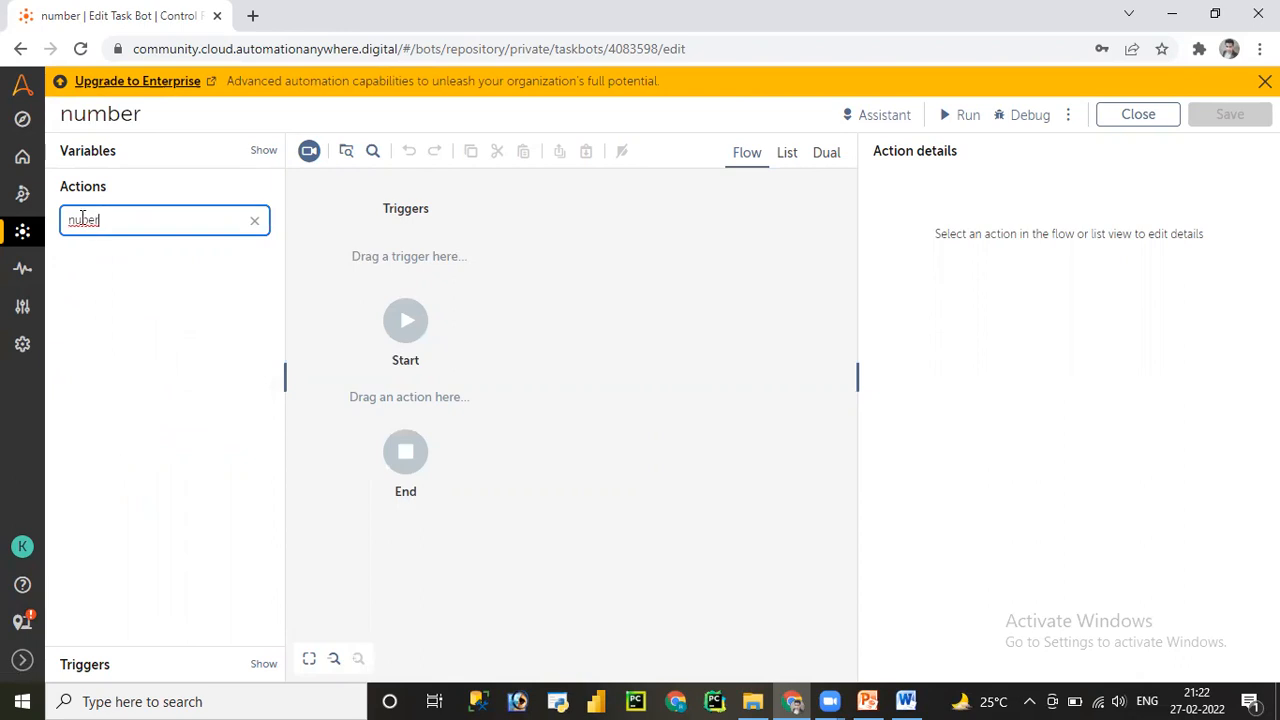
click(82, 219)
text(m)
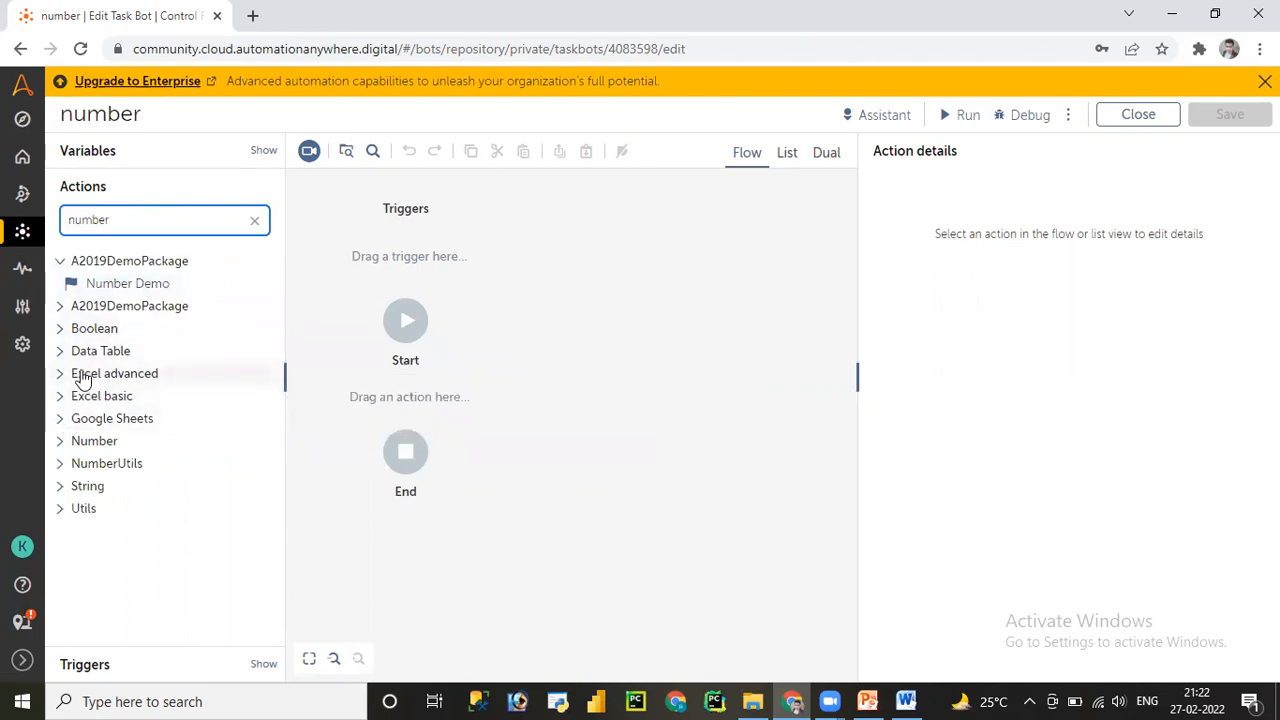
click(60, 441)
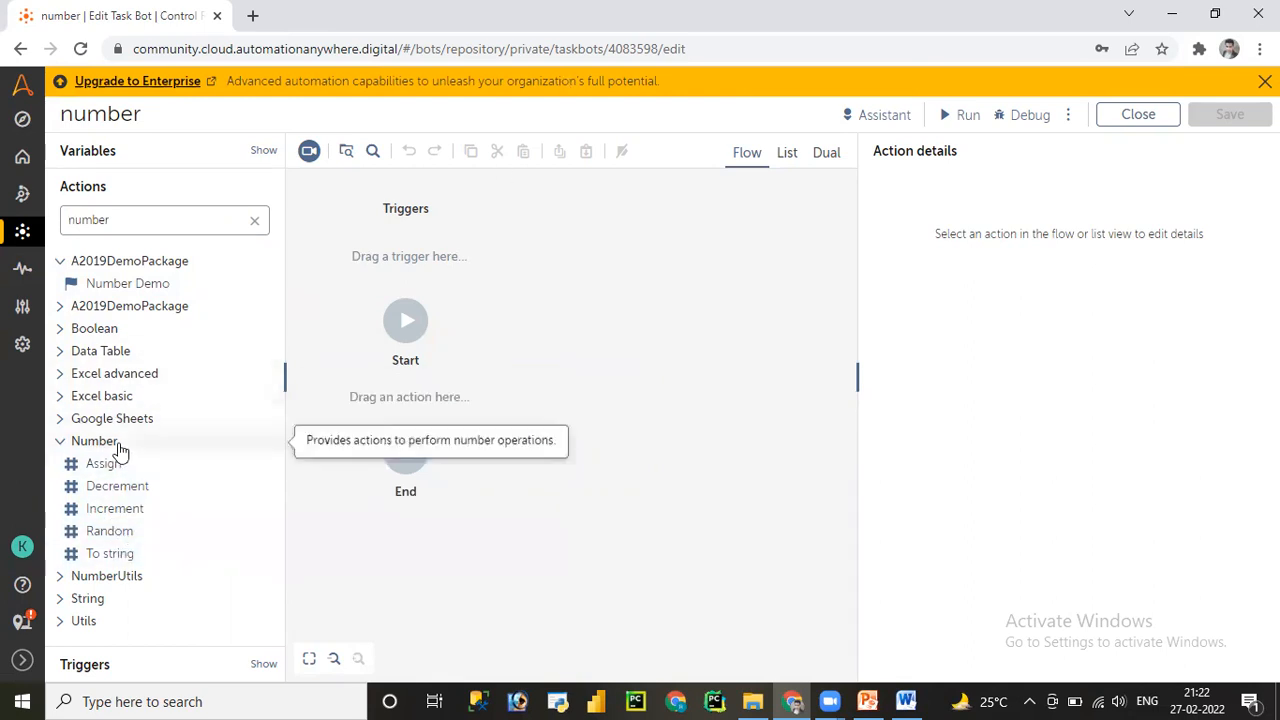
double_click(101, 463)
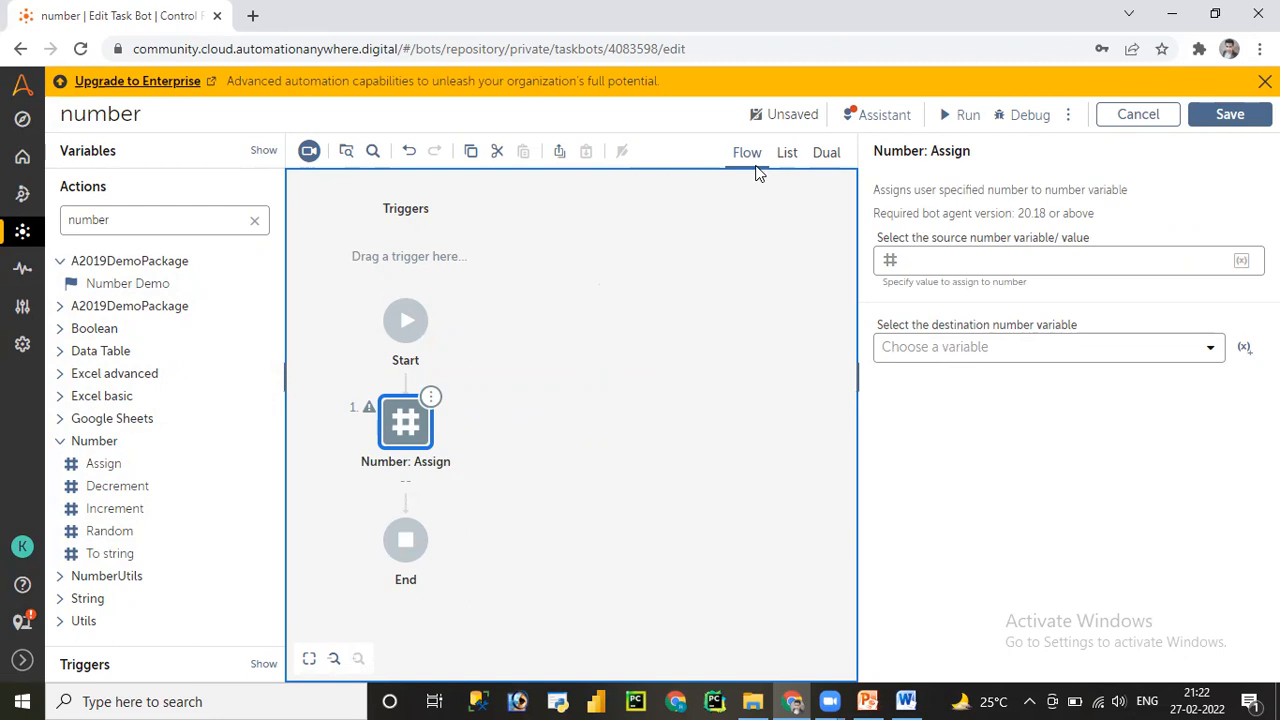
- Set the flow to List view and focus the Assign action's source value field
click(788, 153)
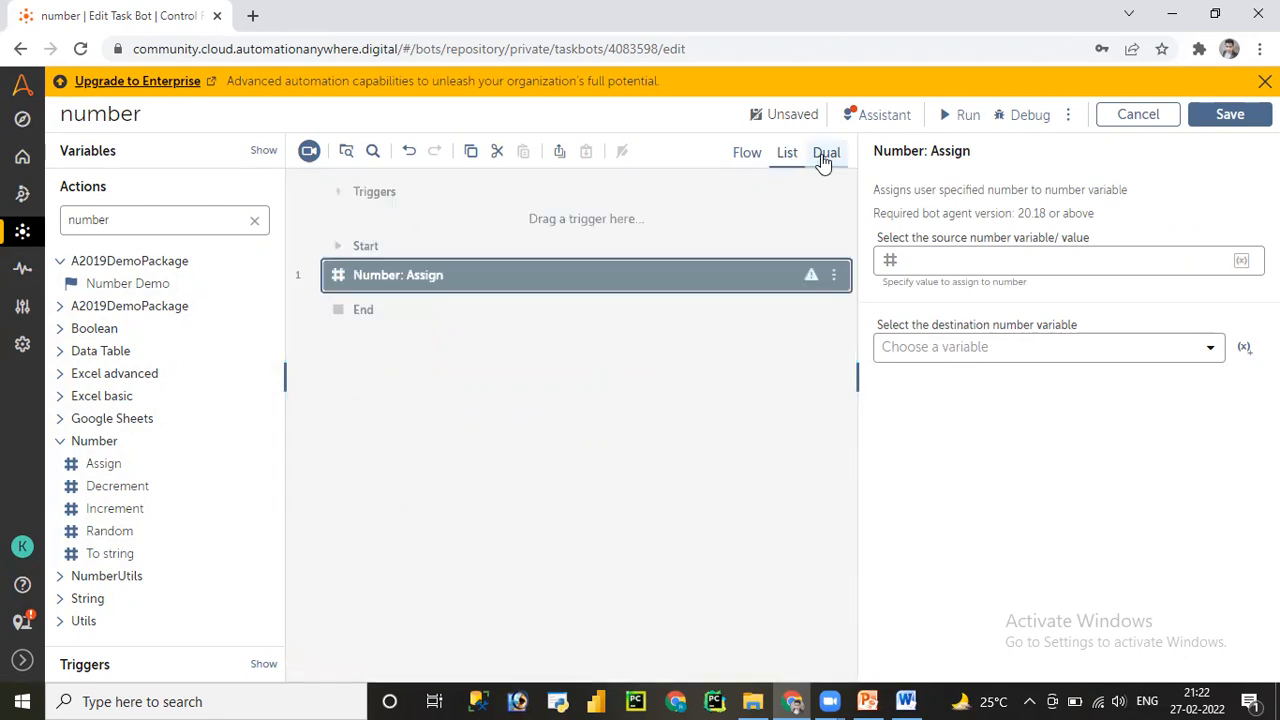
click(823, 154)
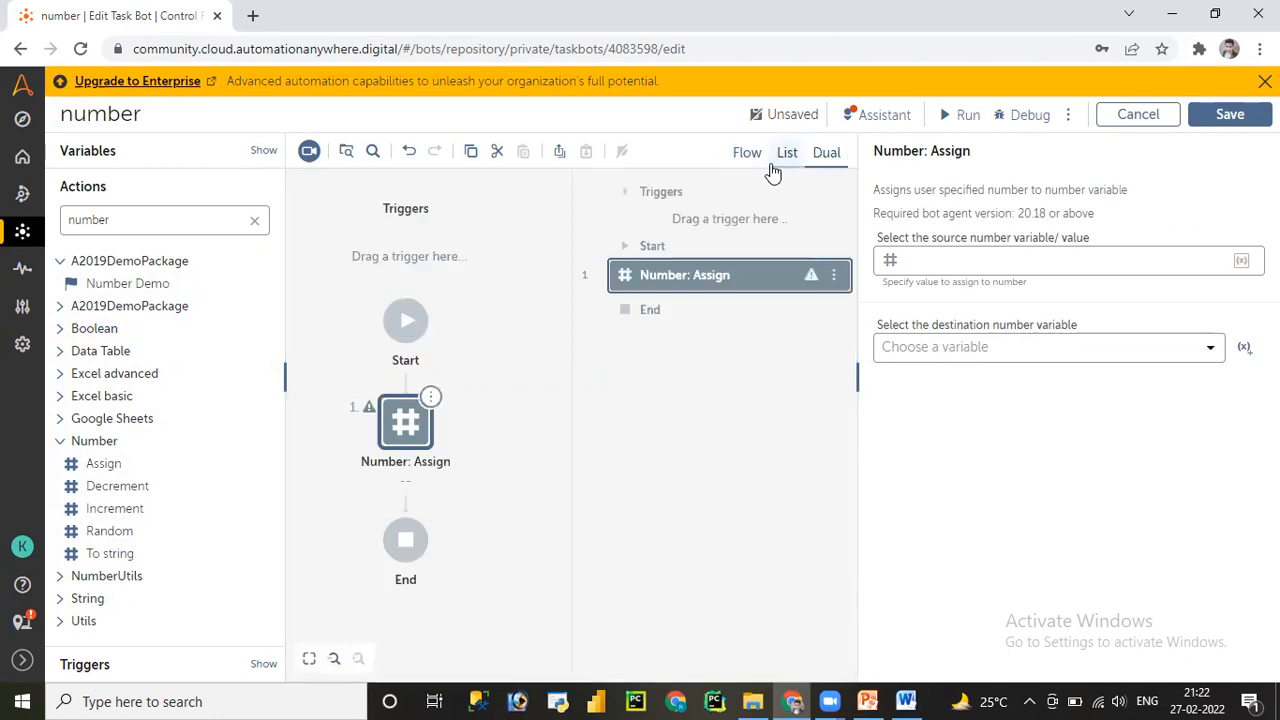
click(787, 158)
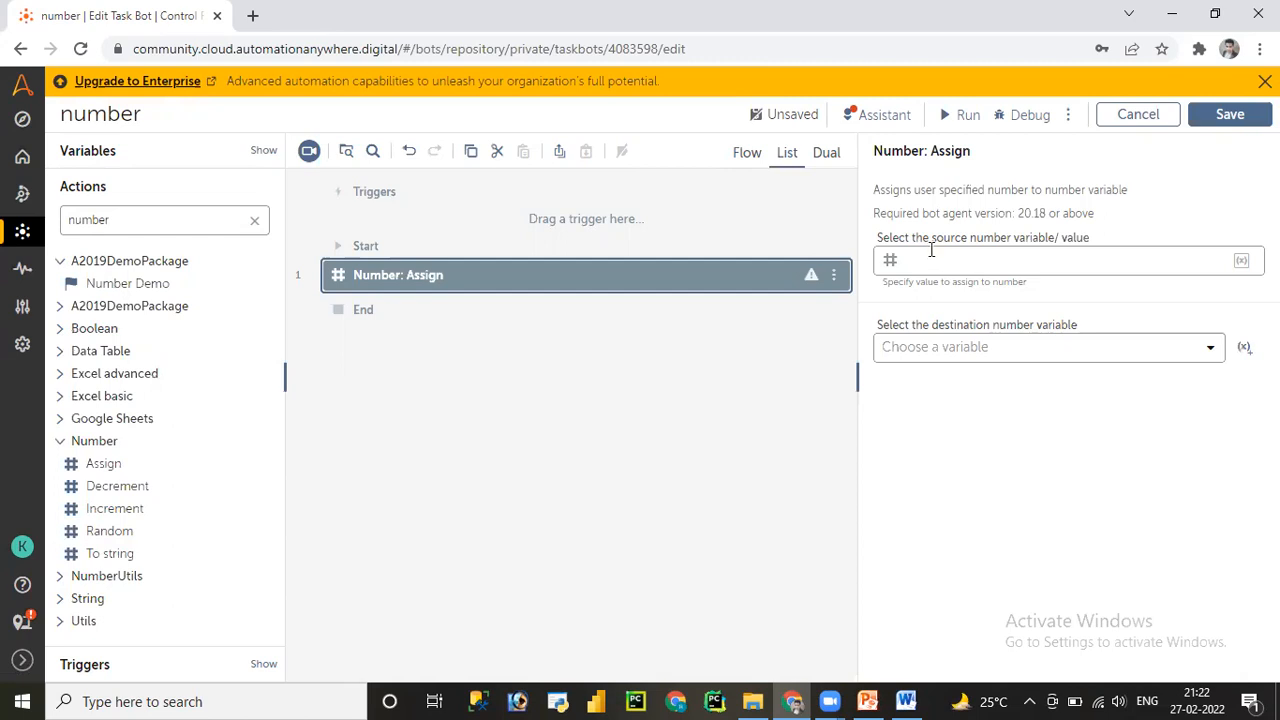
click(1057, 259)
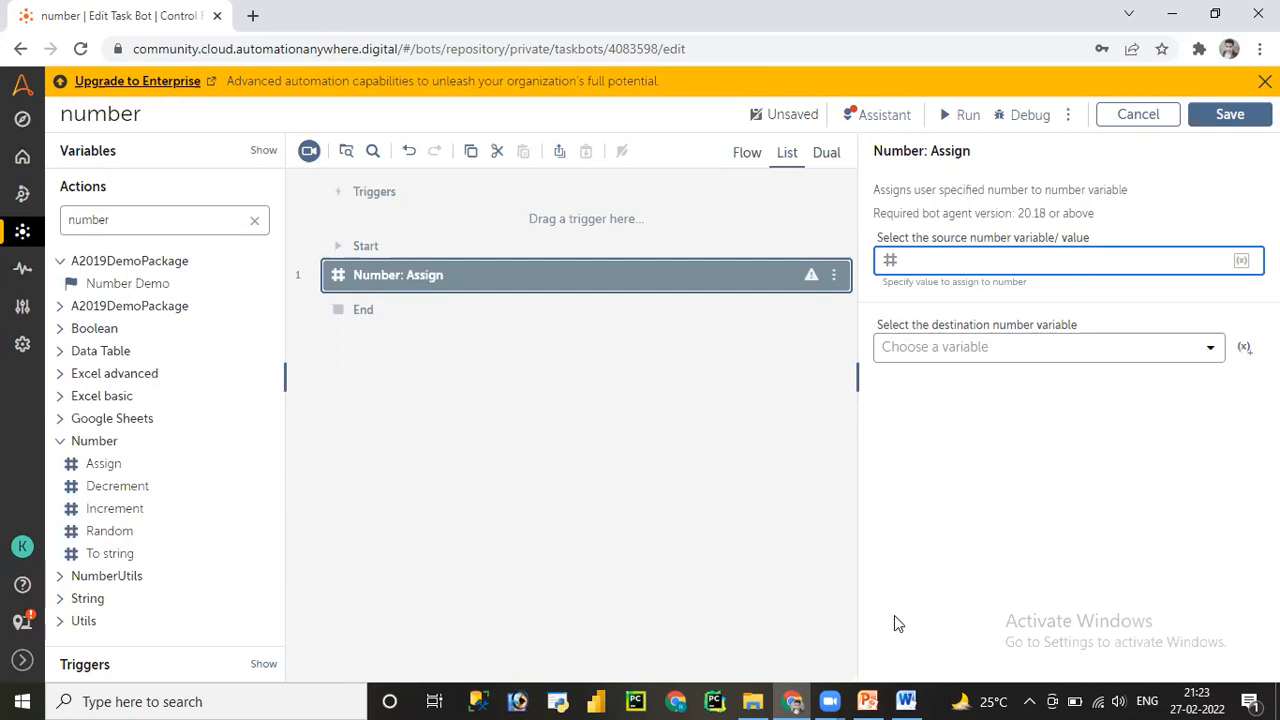
click(906, 701)
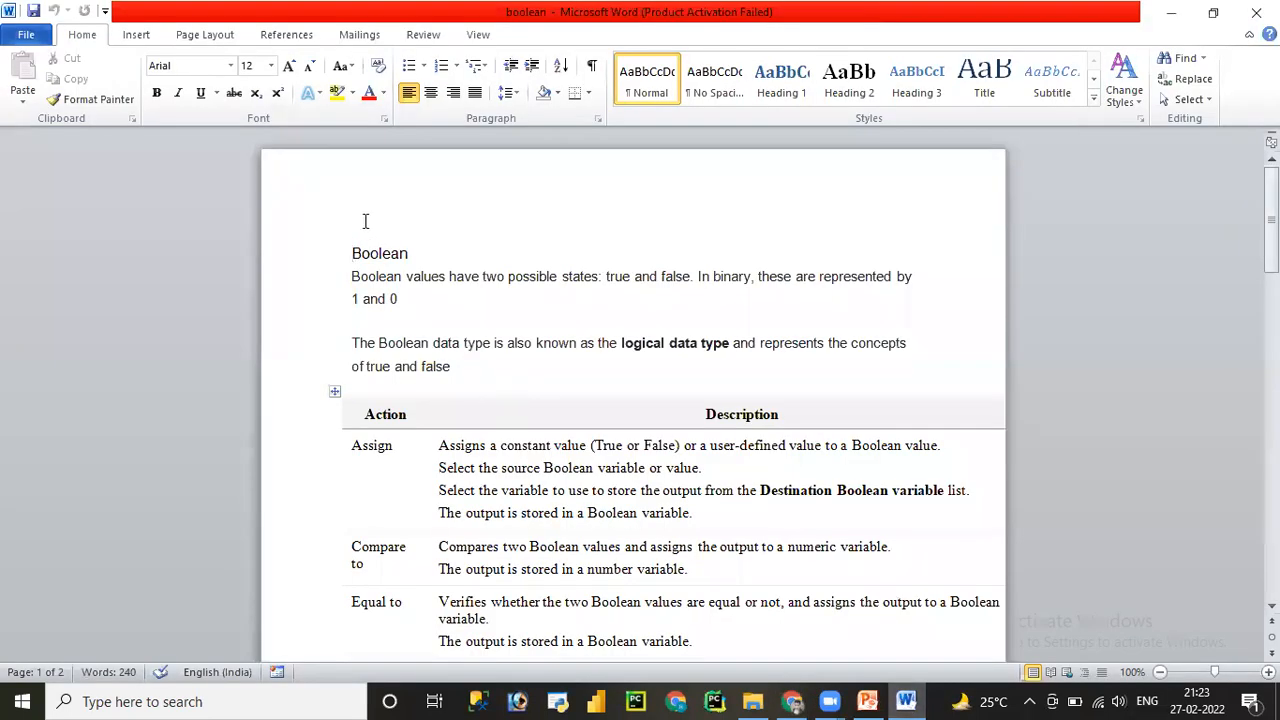
- Add notes A=10, Apple=30 and b='banana' above the Boolean text in Word
key(Return)
key(Return)
key(Return)
key(Return)
key(Return)
key(Return)
key(Return)
key(Return)
key(Return)
key(Return)
key(Return)
key(Return)
key(Return)
key(Return)
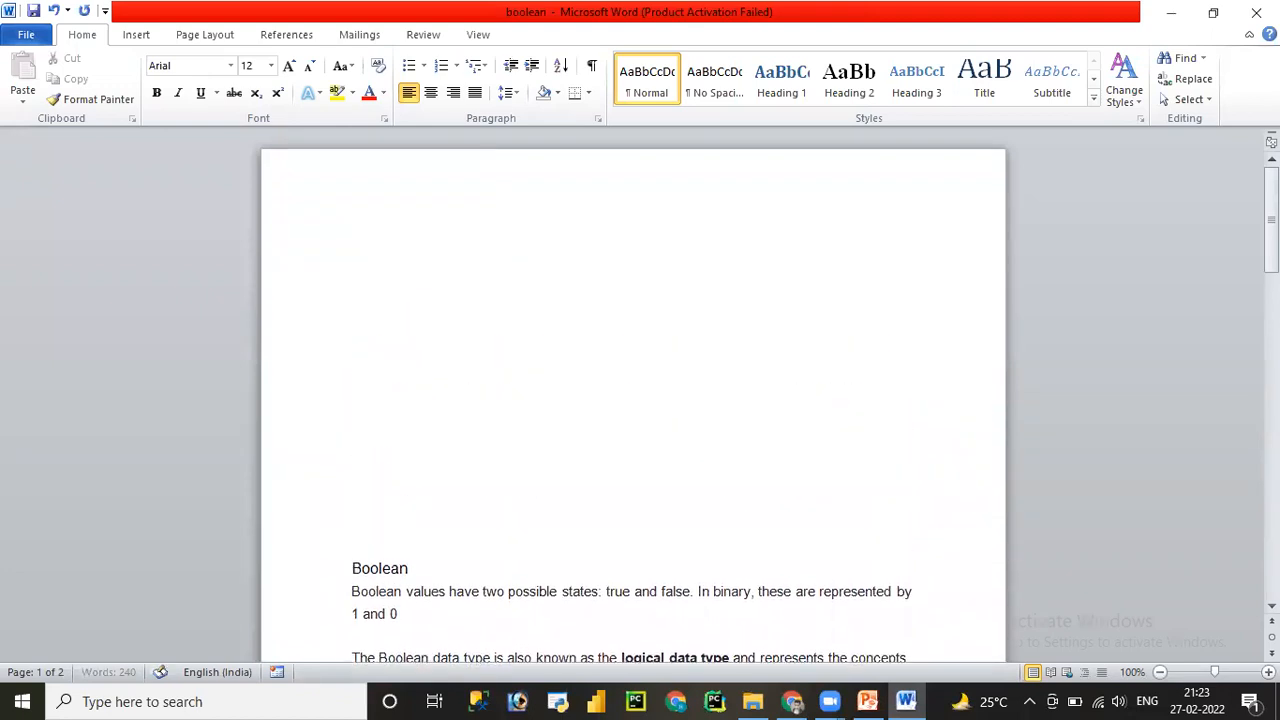
key(Return)
key(Up)
key(Up)
key(Up)
key(Up)
key(Up)
key(Up)
text(A=10)
key(Return)
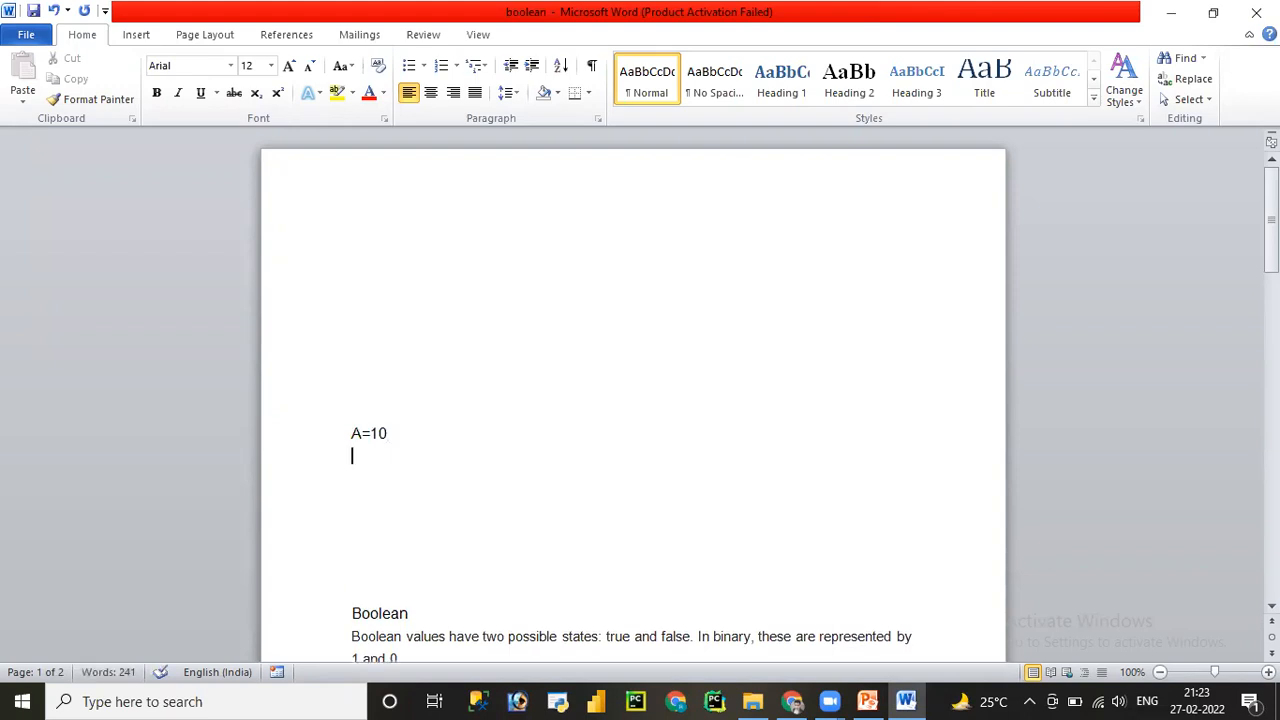
text(apple=30)
key(Return)
text(b=')
text(banana)
text(')
text(')
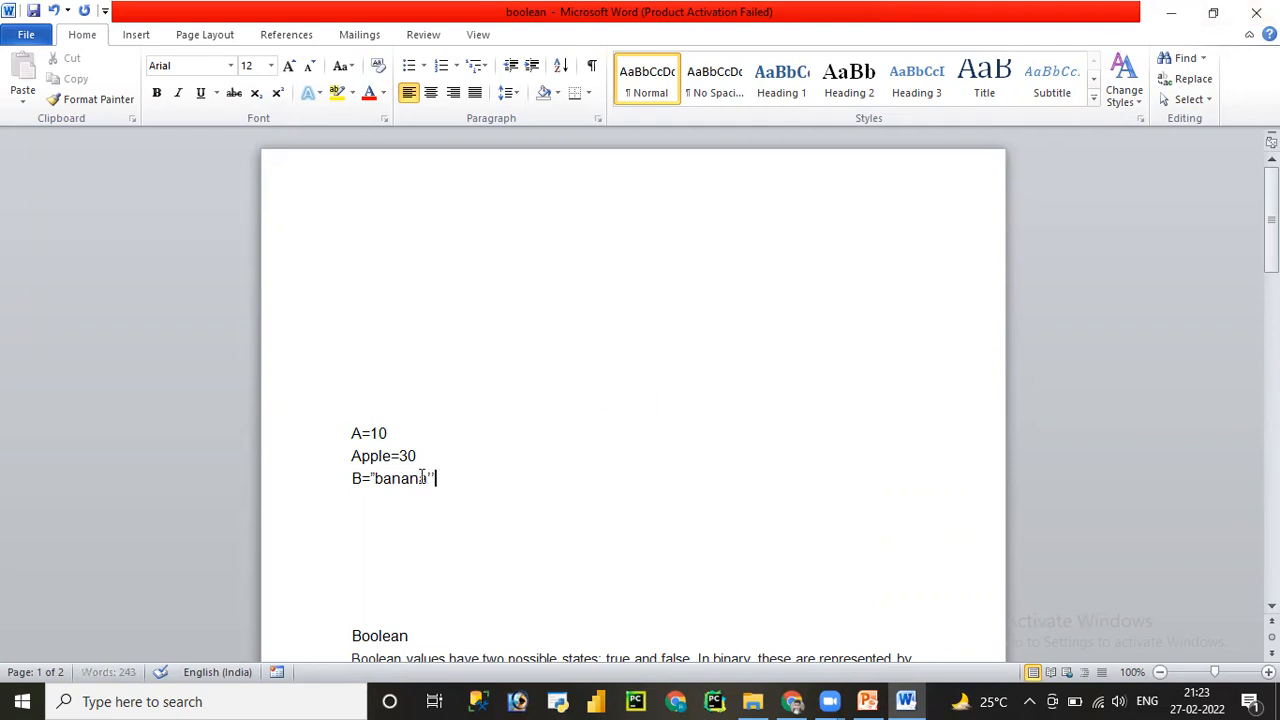
- Delete the banana line from the notes and minimize Word
click(330, 478)
key(Delete)
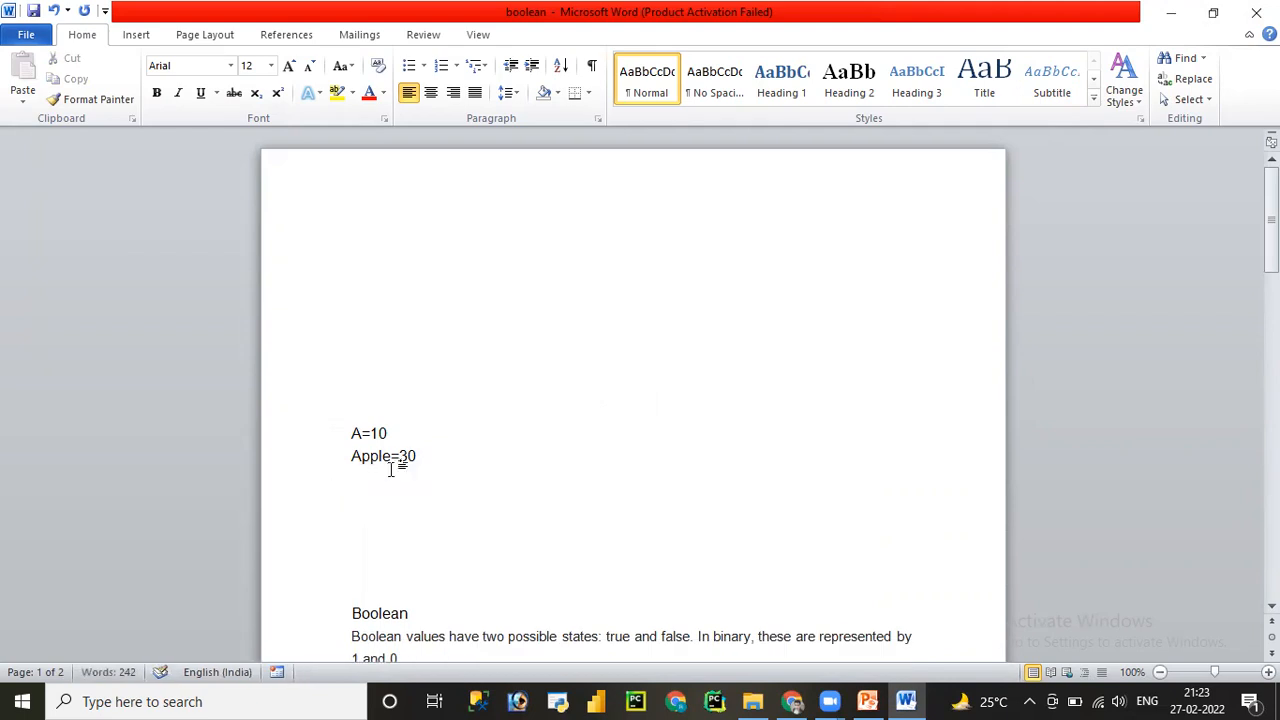
double_click(410, 455)
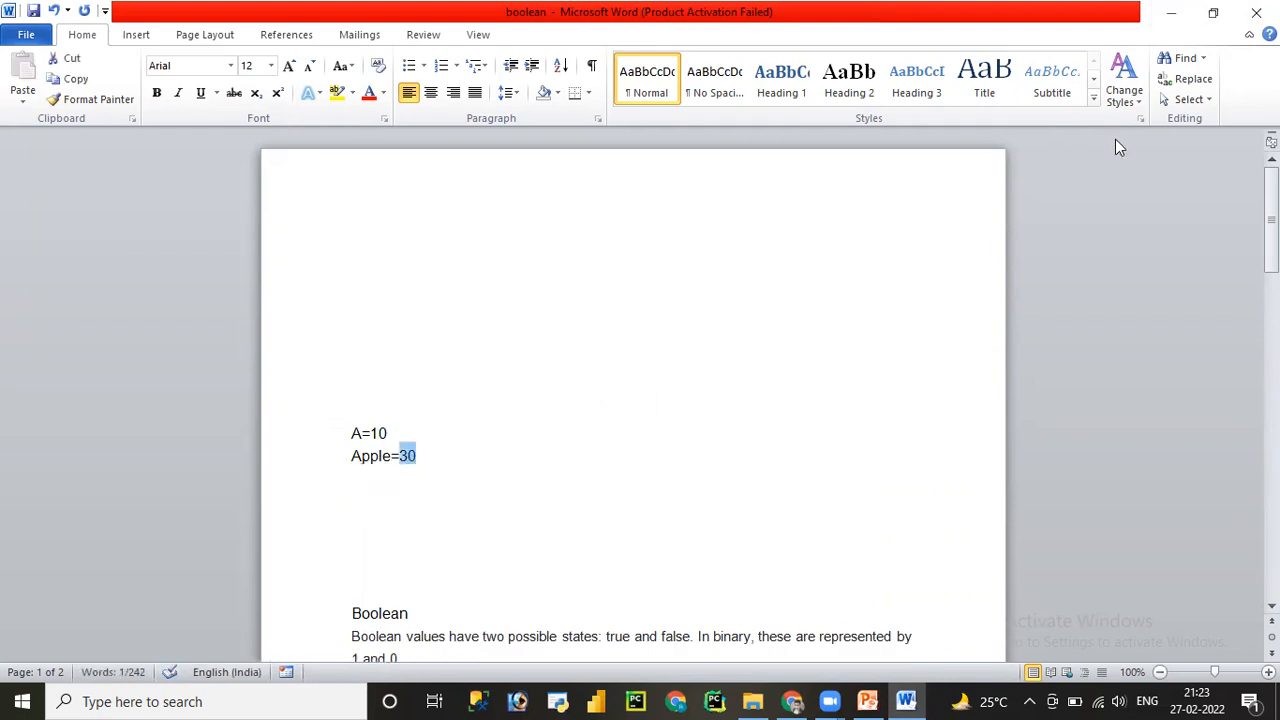
click(1168, 17)
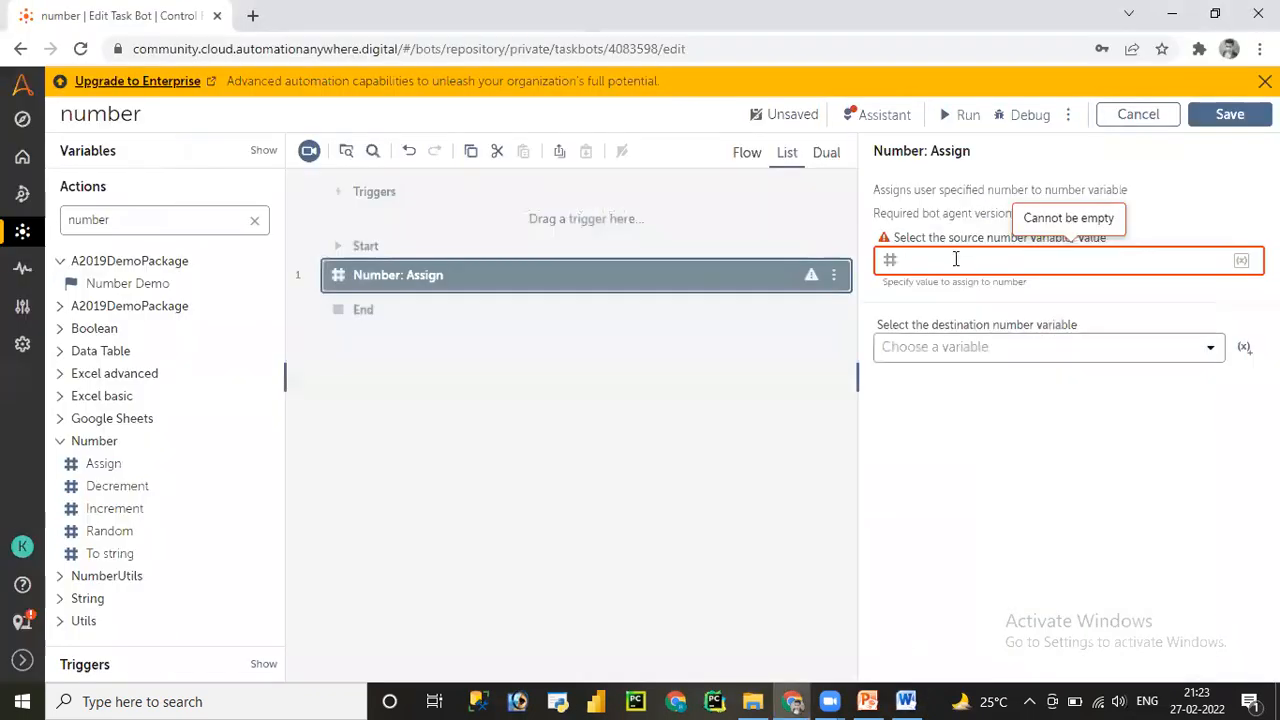
- Enter 100 as the Assign source value and start a new destination Number variable
text(100)
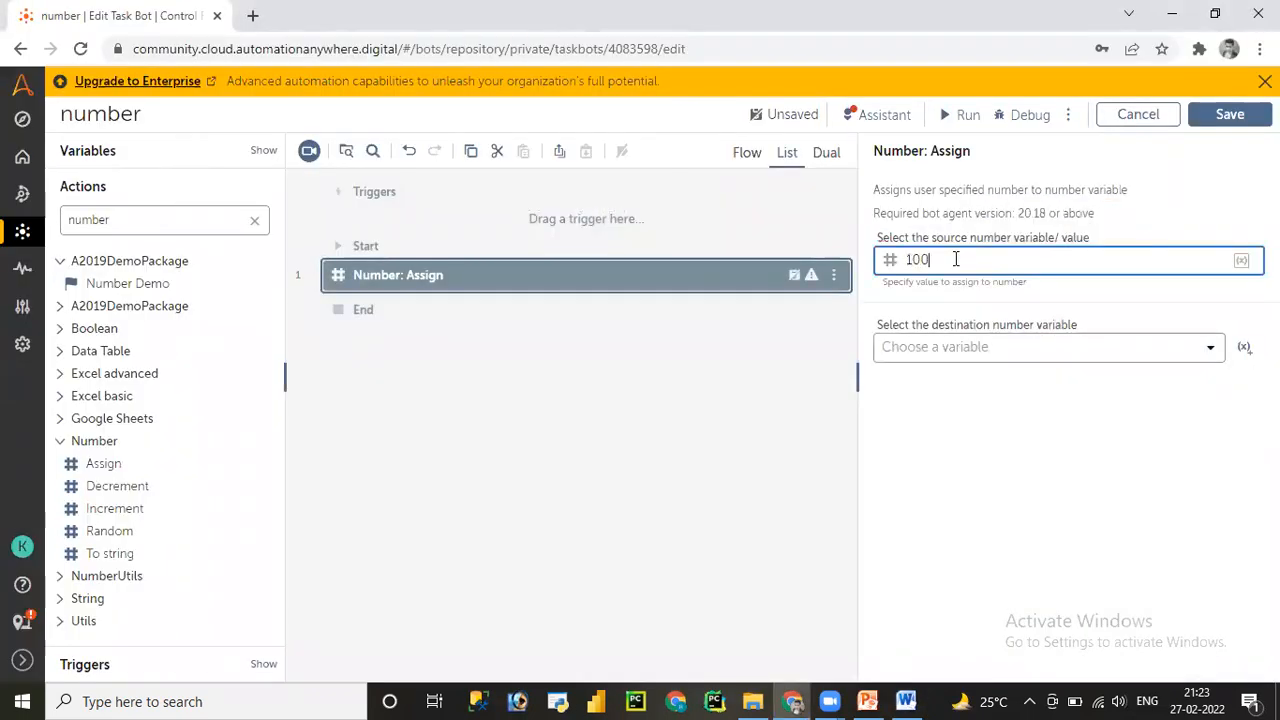
click(981, 354)
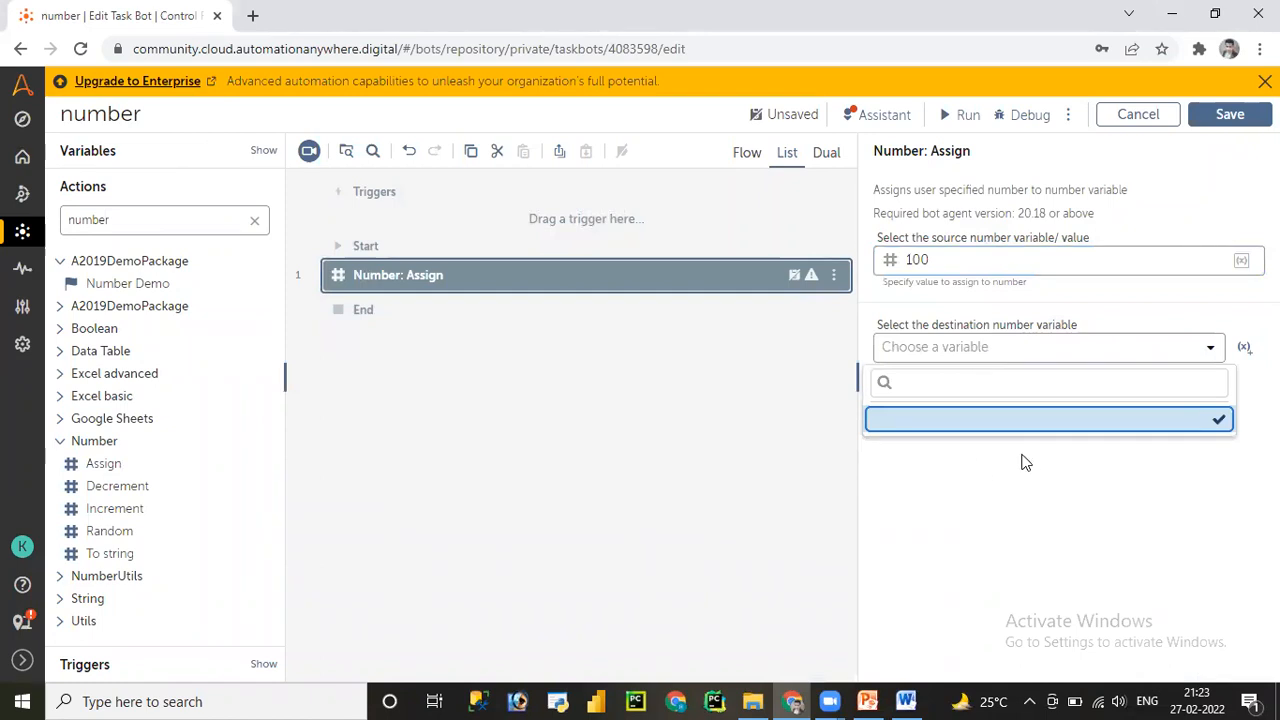
click(1244, 347)
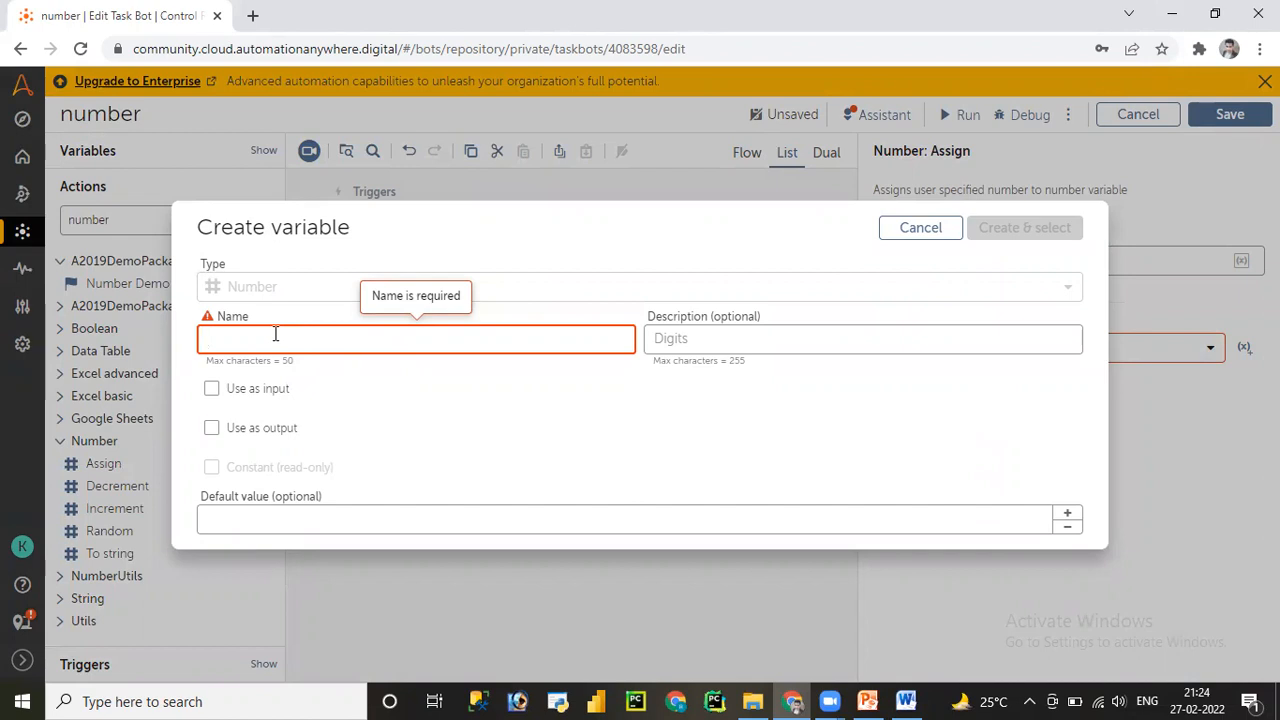
- Create Number variable vNumOutput with default 2 as the destination, then save the bot
text(vNumOutput)
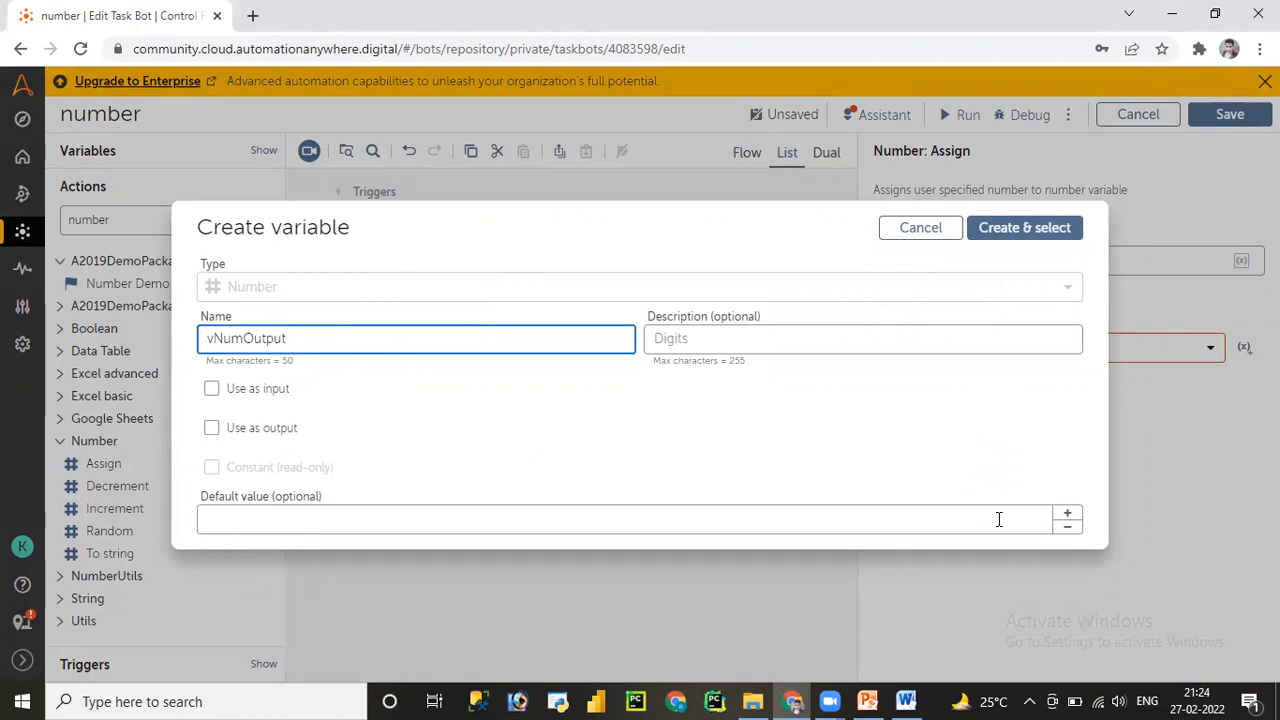
click(1068, 516)
click(1068, 516)
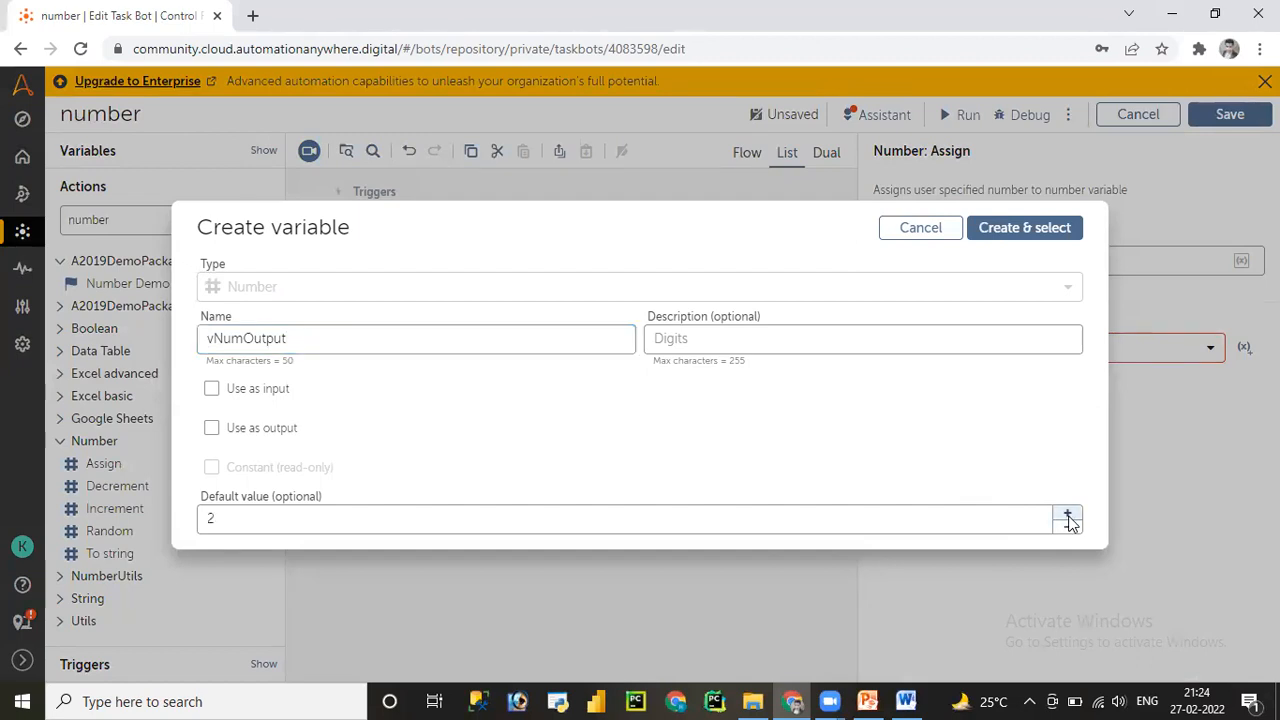
click(1068, 516)
click(1068, 528)
click(1022, 232)
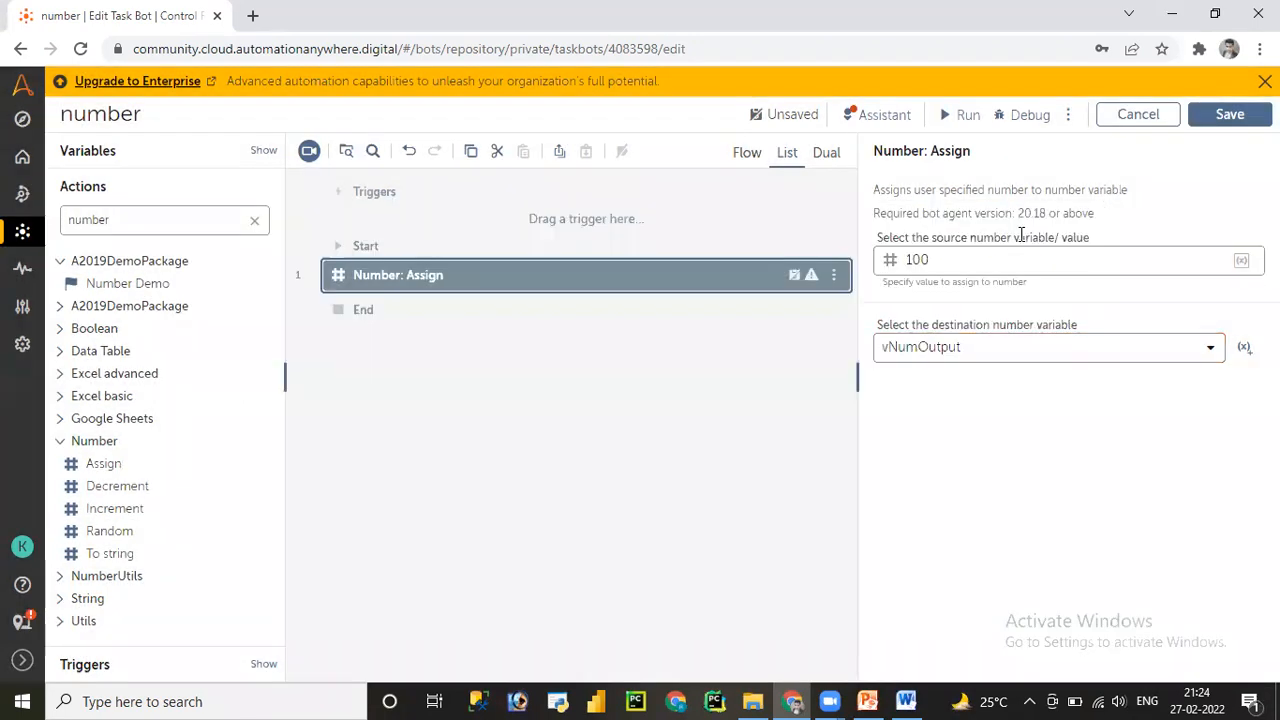
click(1230, 113)
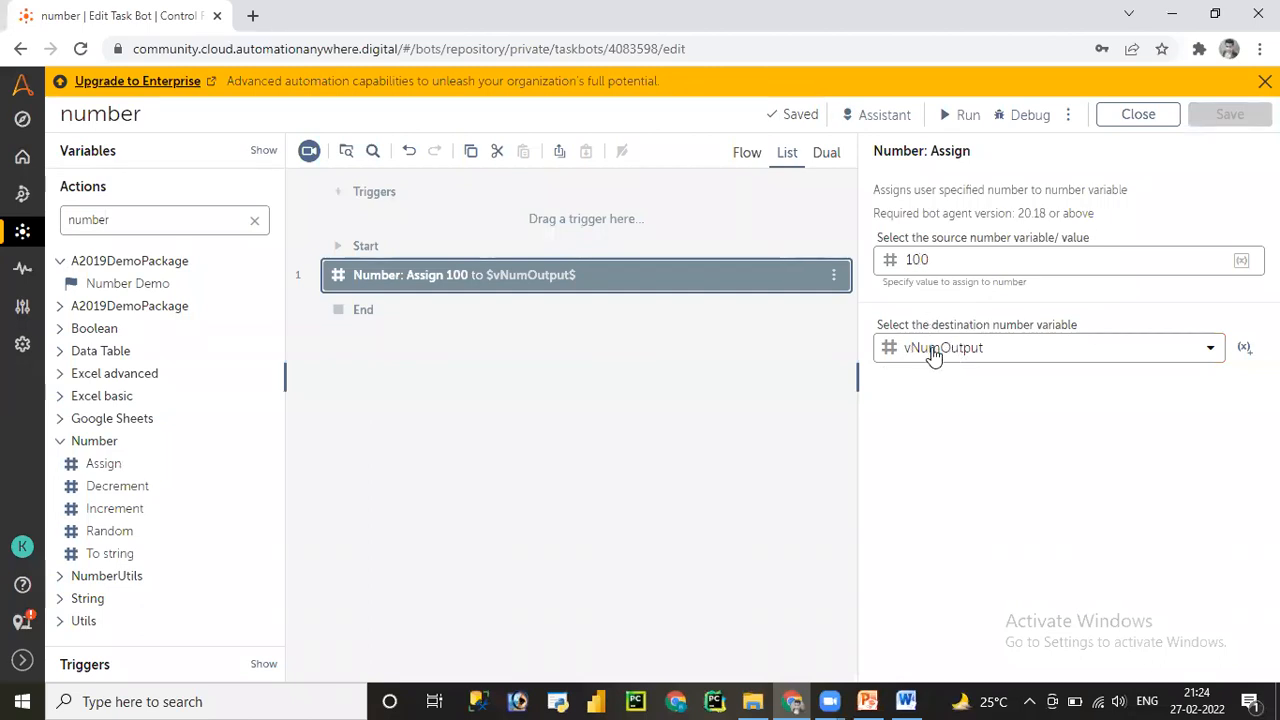
click(906, 701)
- Add the note vnum=100 below Apple=30 in Word, then minimize Word
key(End)
key(Return)
key(Return)
text(vn)
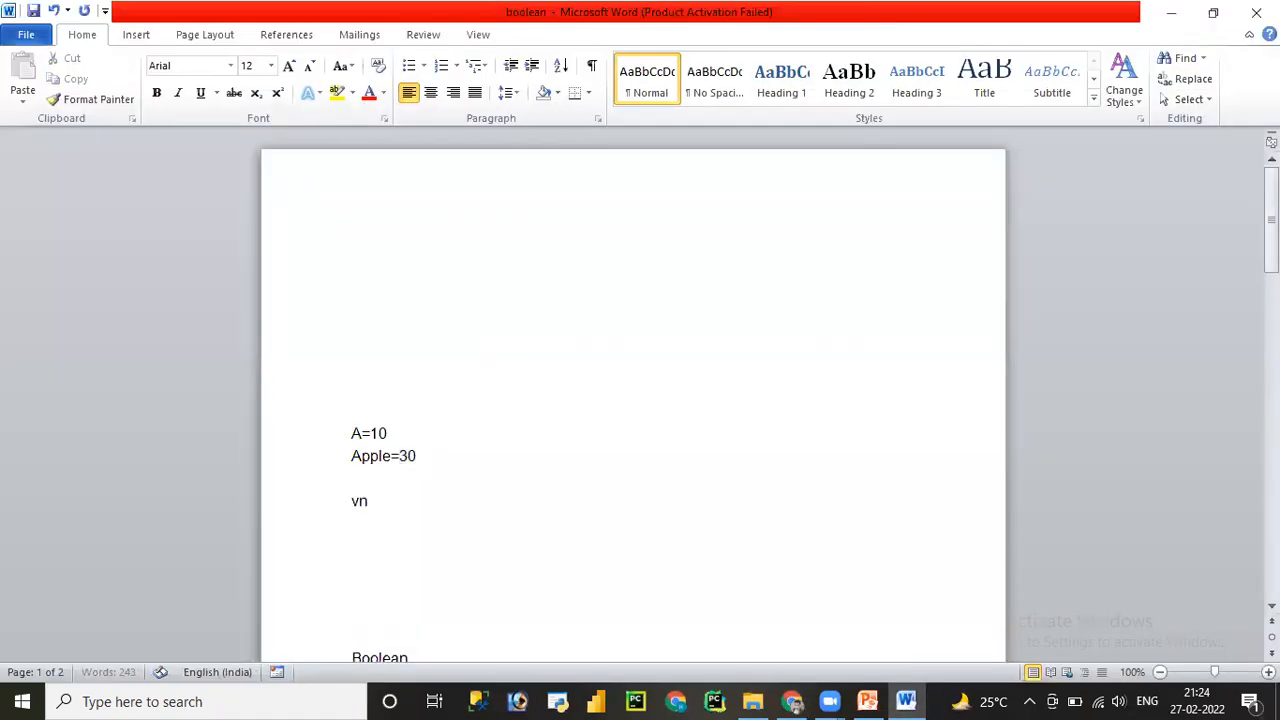
text(um=100)
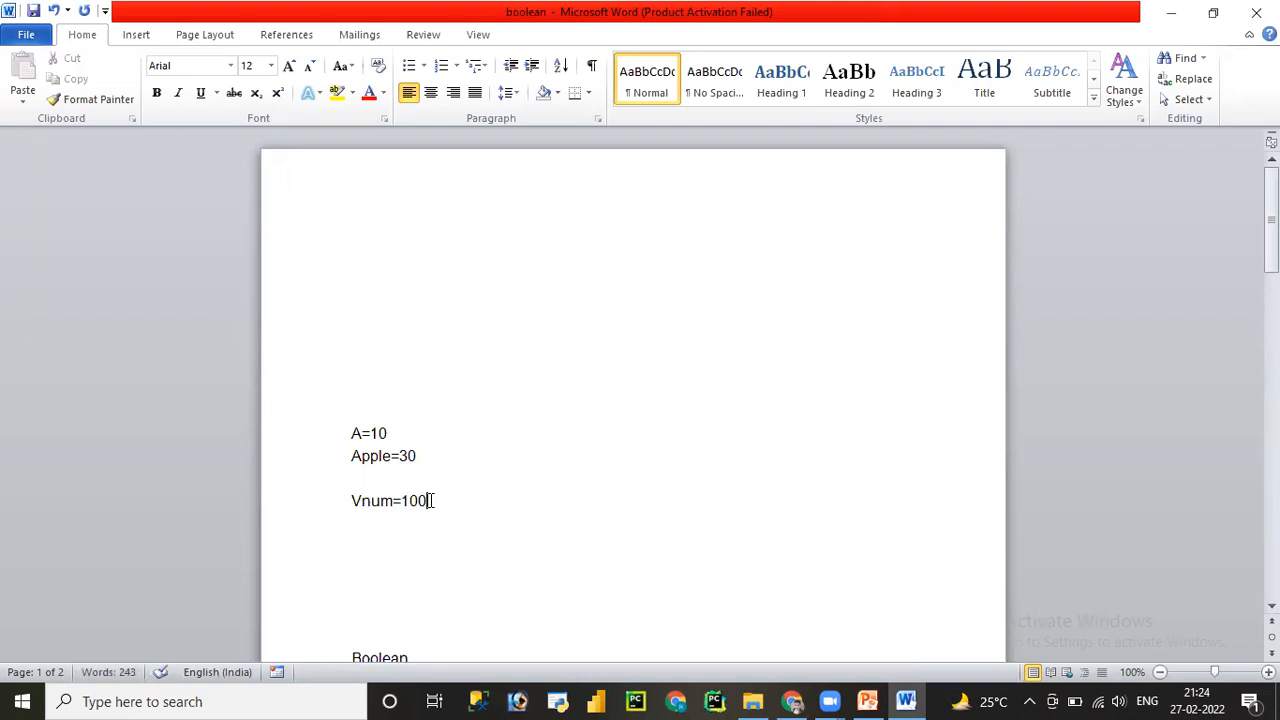
drag(430, 500, 354, 502)
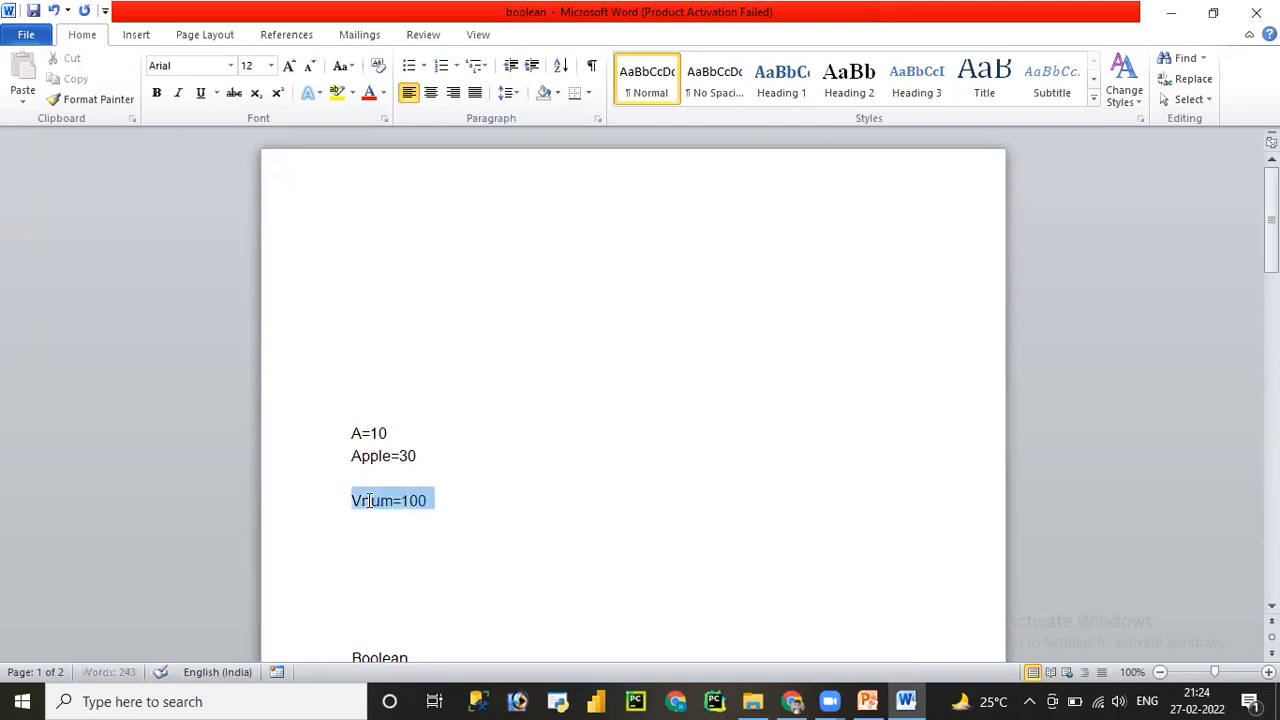
click(1171, 12)
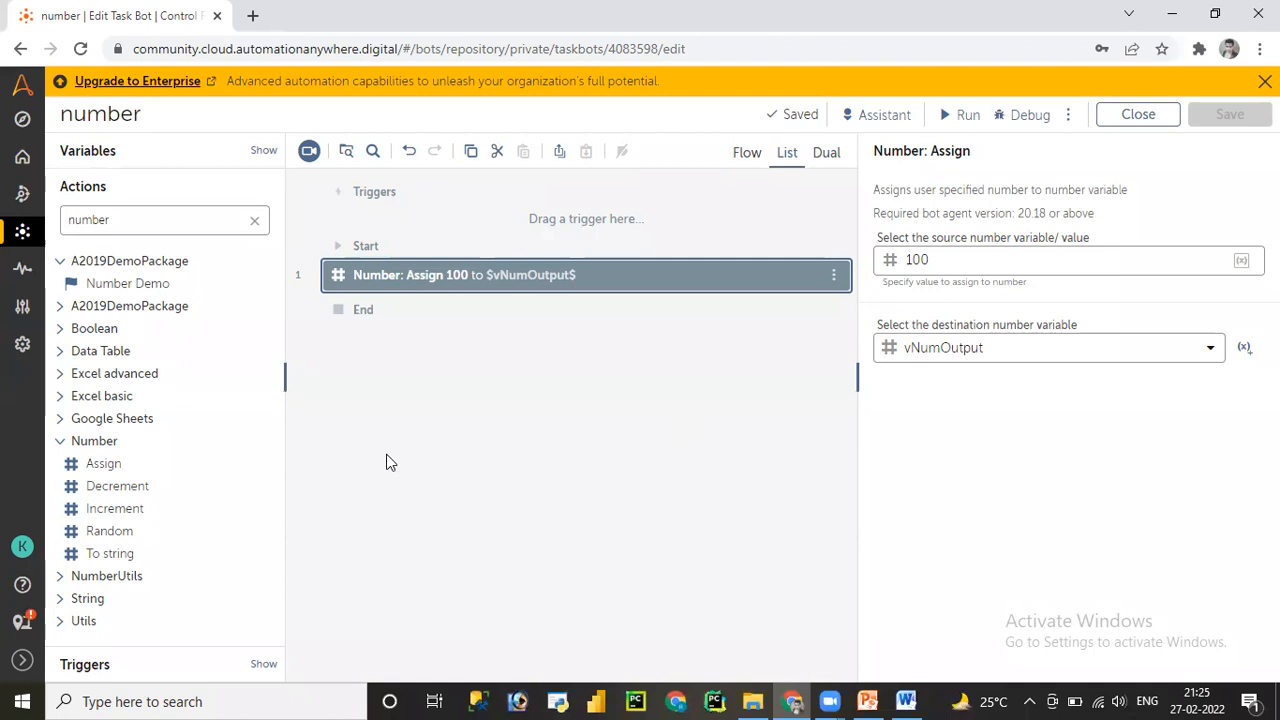
- Place Number > To string below Assign and create String variable vstrOutput as its output
drag(112, 557, 422, 310)
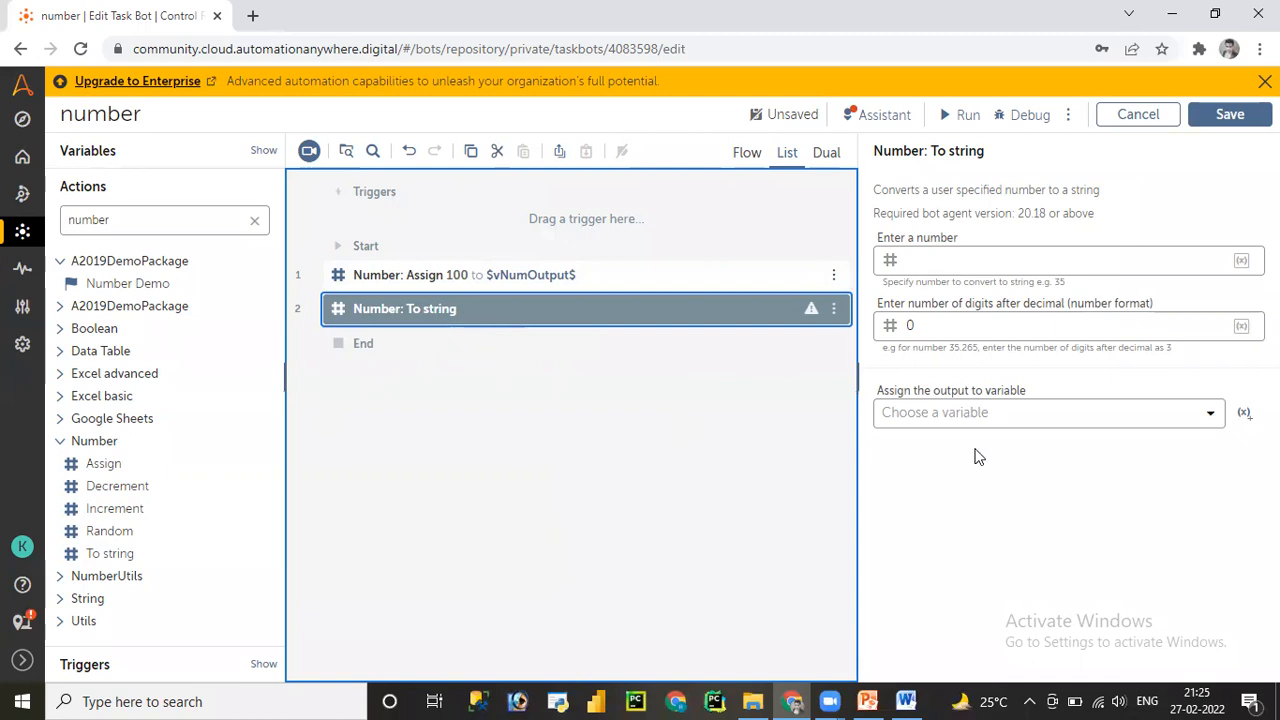
click(1159, 423)
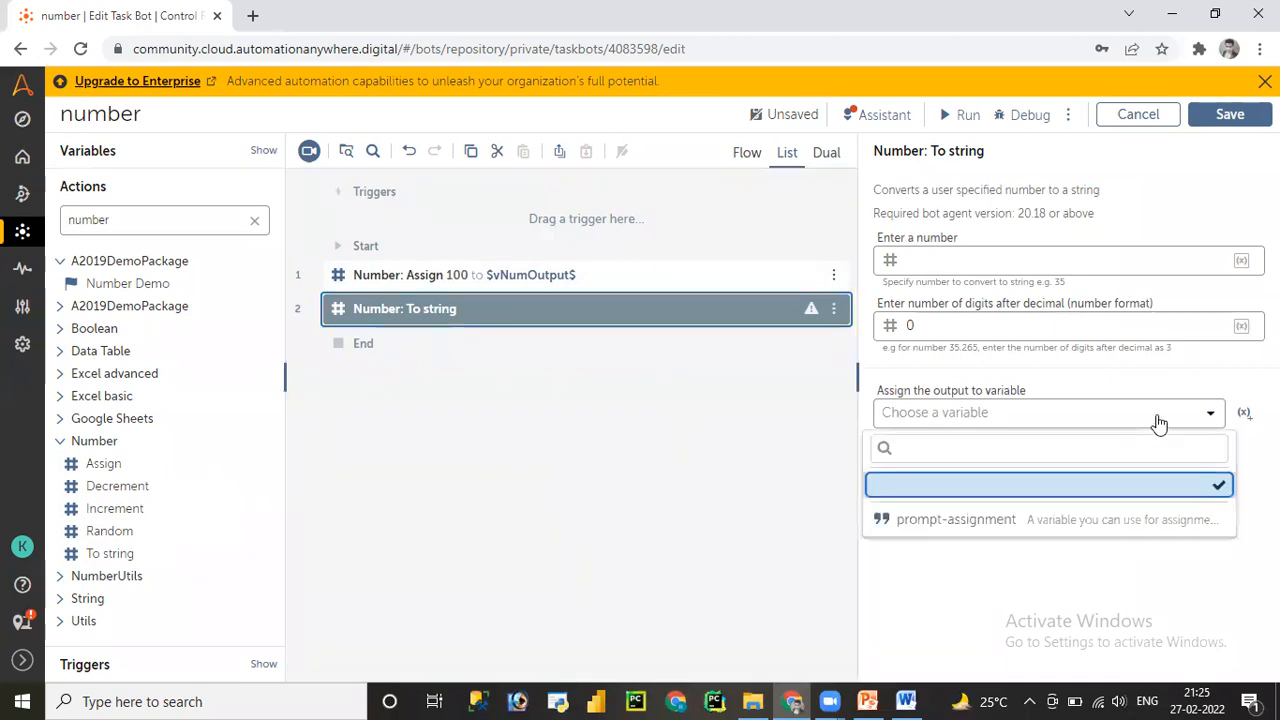
click(1159, 423)
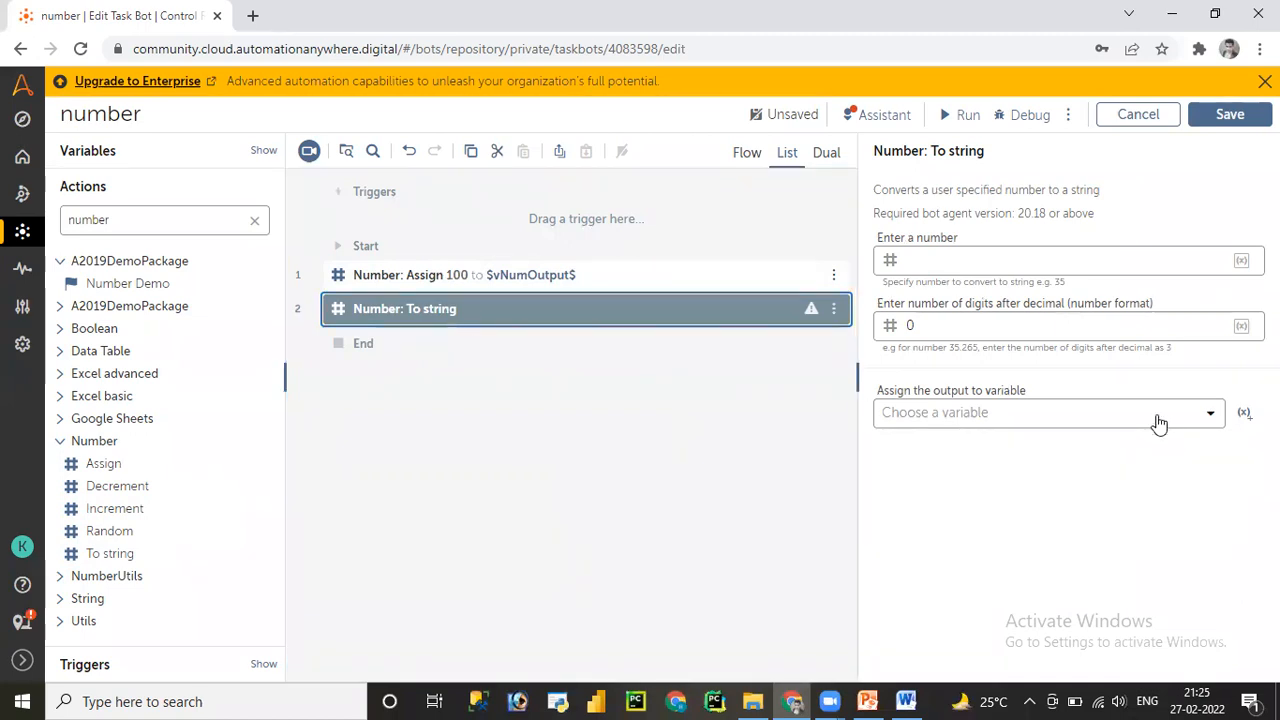
click(1244, 414)
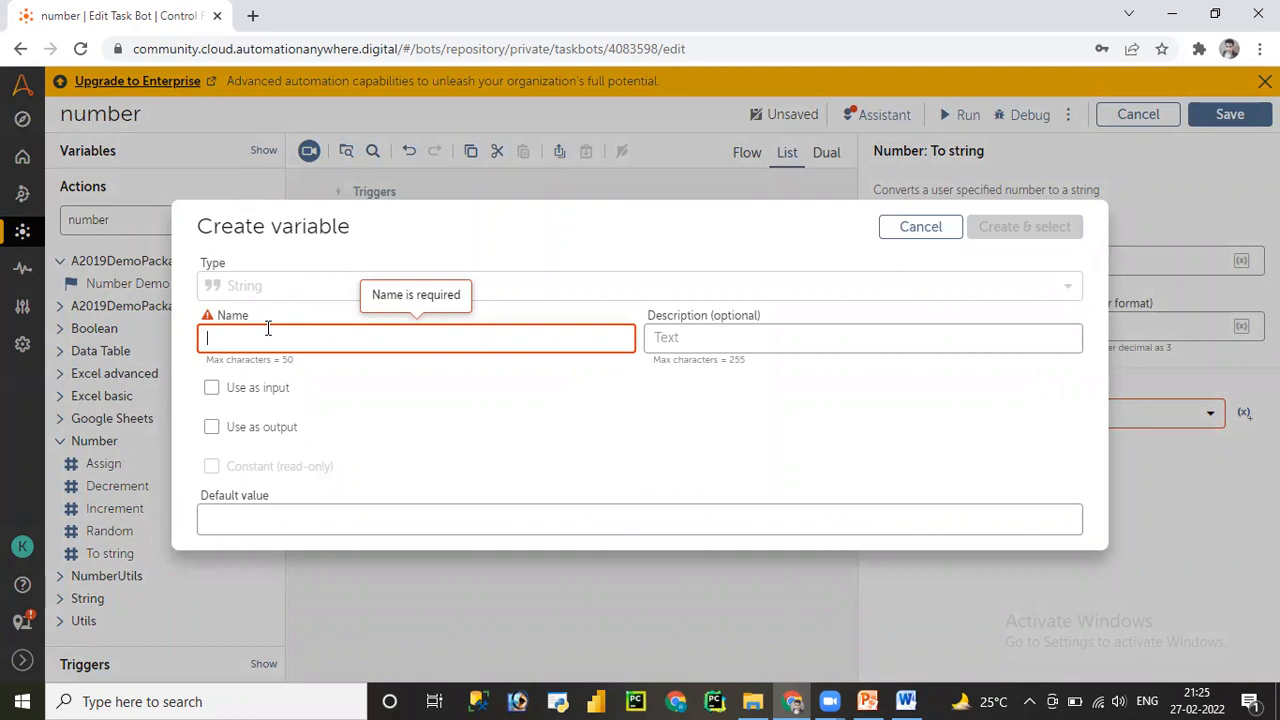
text(vstrOutput)
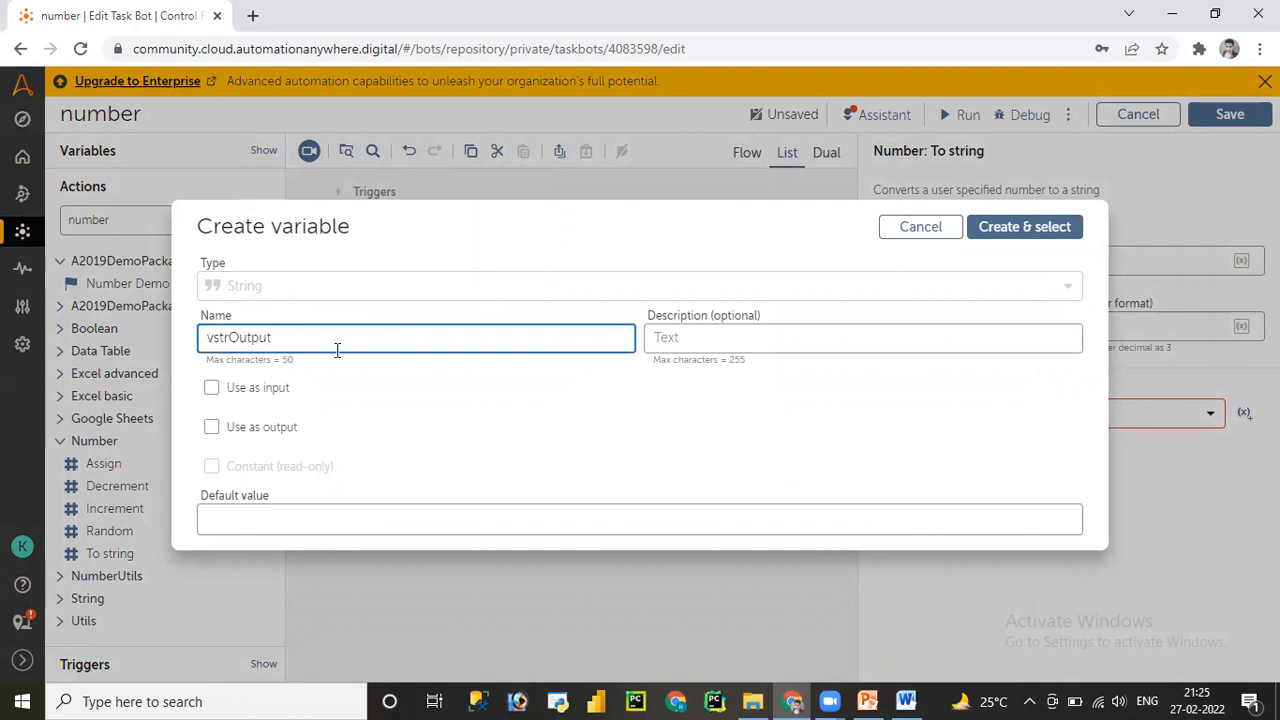
click(1020, 227)
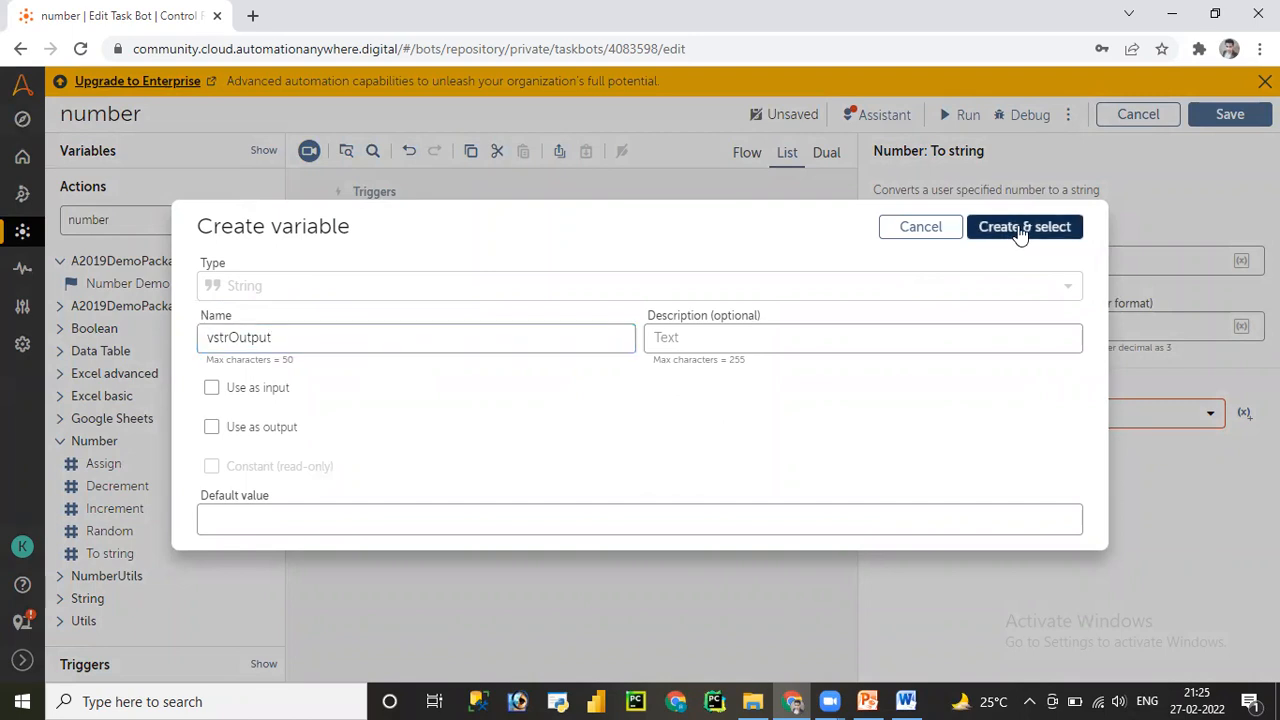
click(989, 254)
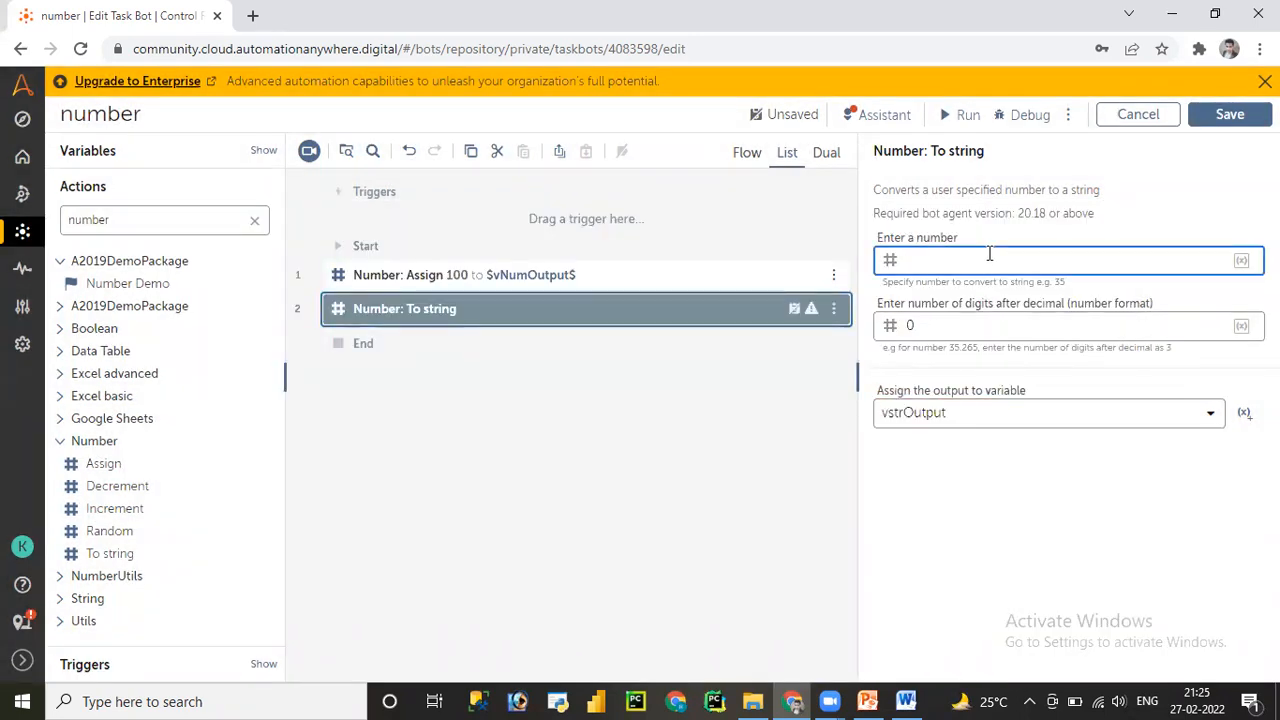
- Insert $vNumOutput$ as the number the To string step converts
key(F2)
click(668, 370)
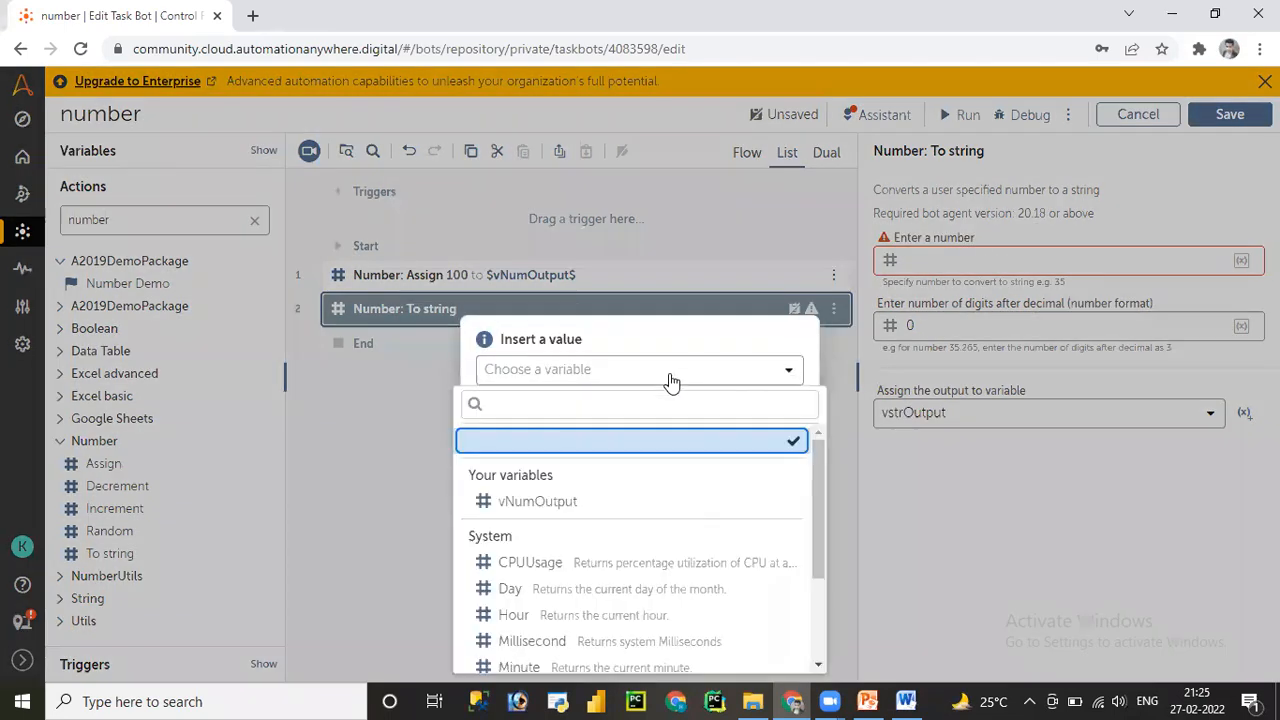
click(581, 502)
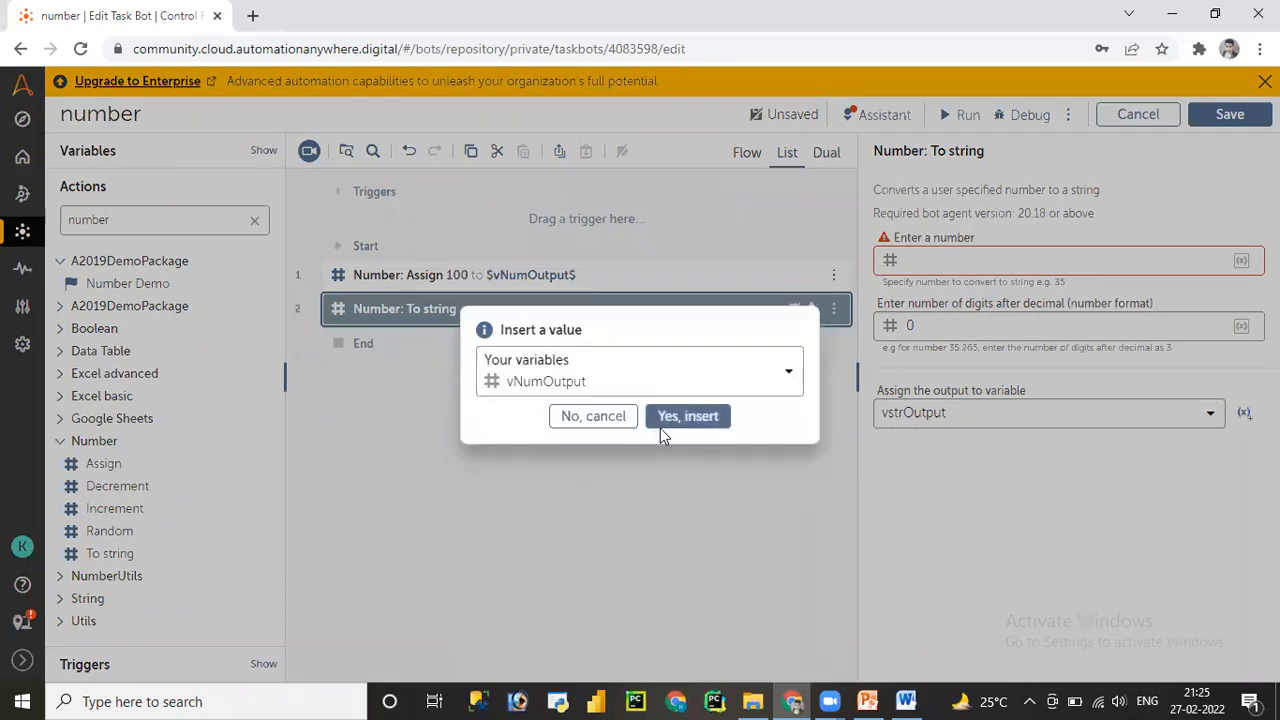
click(686, 423)
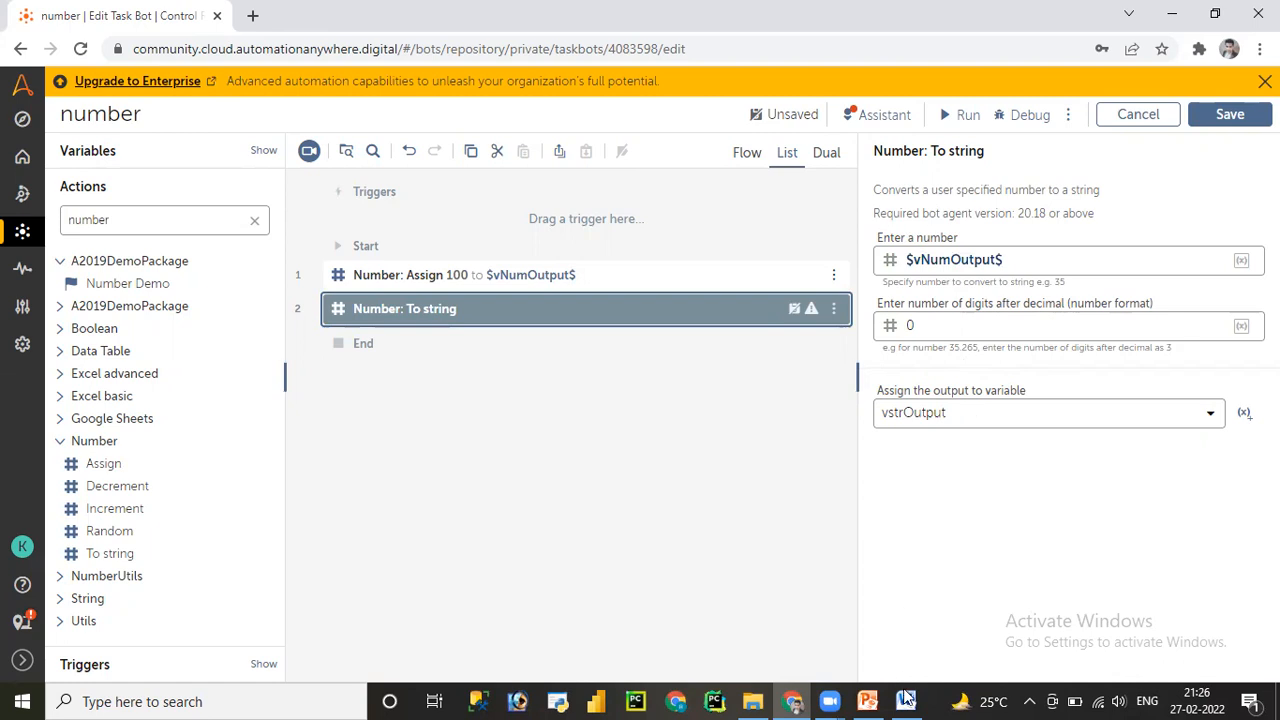
mouse_move(906, 700)
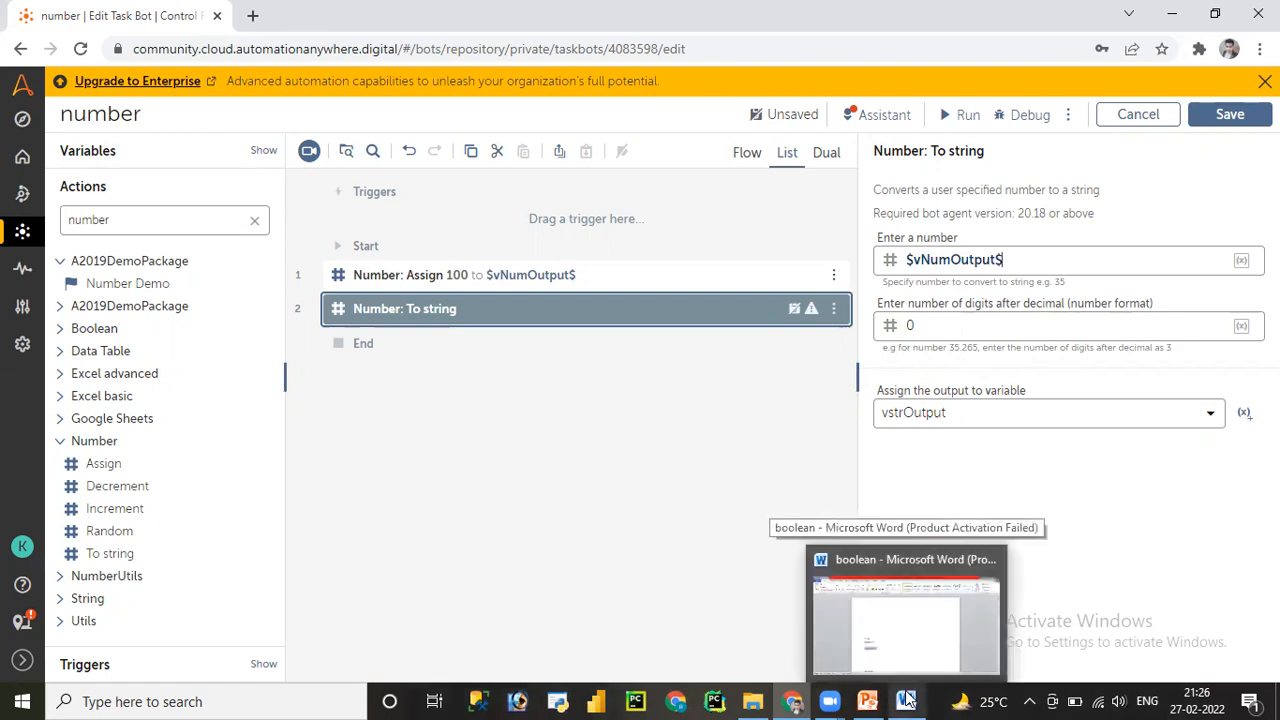
- Add the example values 3.45678, 2 and 3.45 to the Word notes, then minimize Word
click(906, 700)
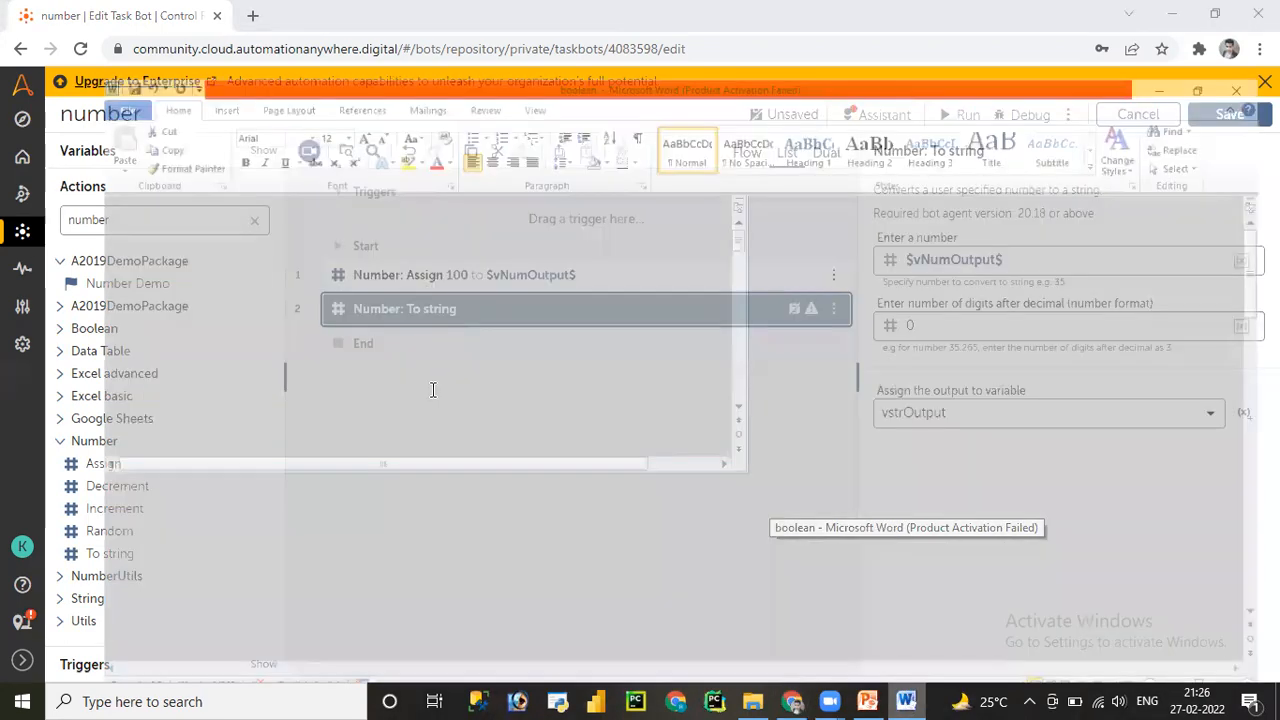
text(3.)
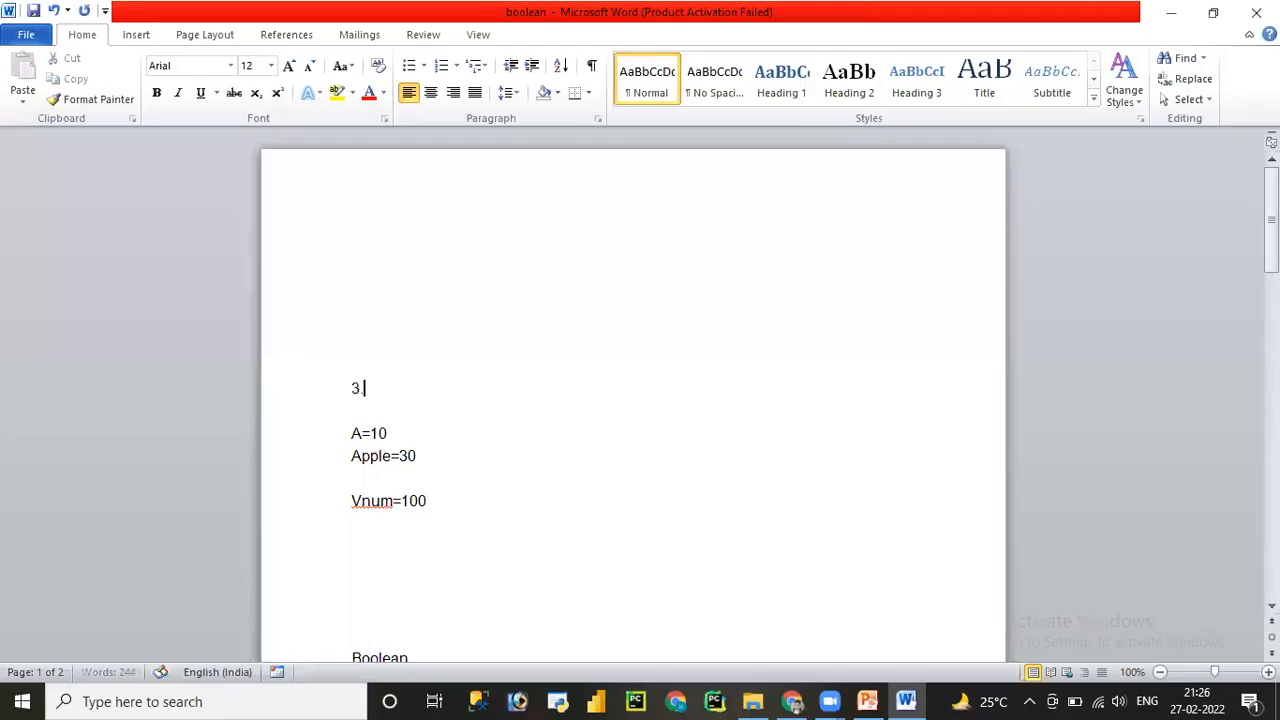
text(45678)
key(Return)
key(Return)
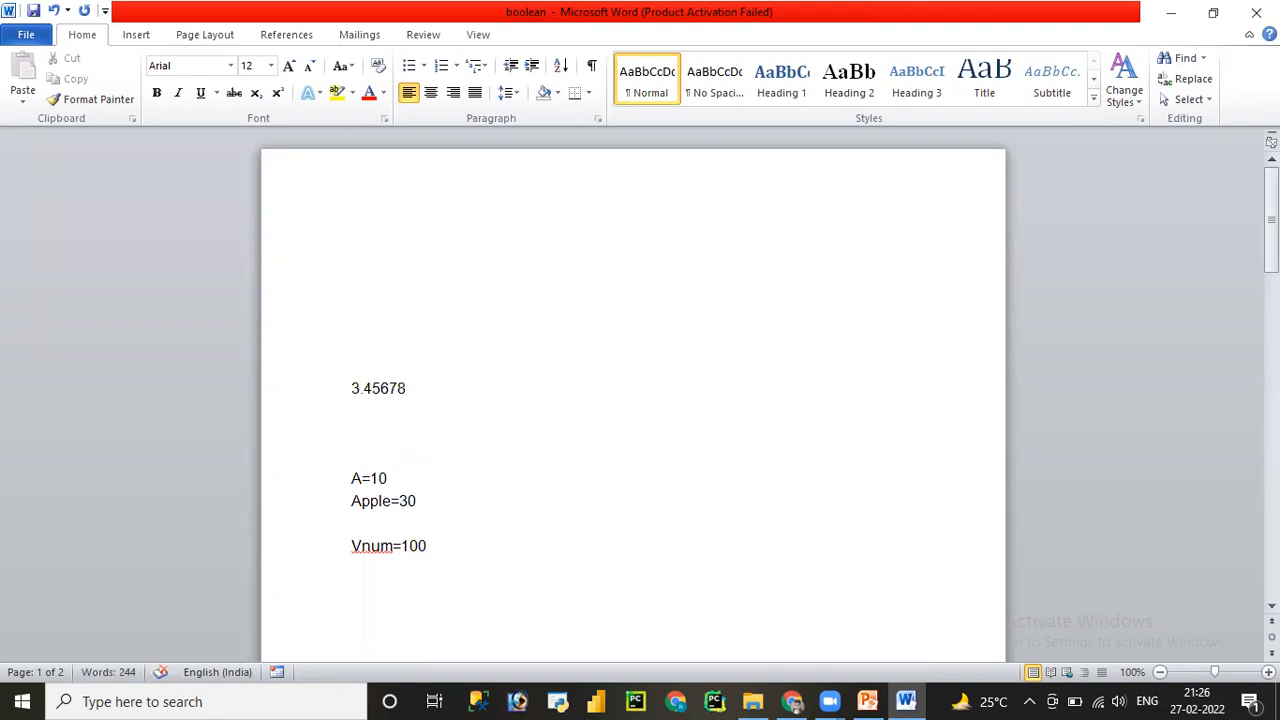
text(2)
key(Return)
text(3)
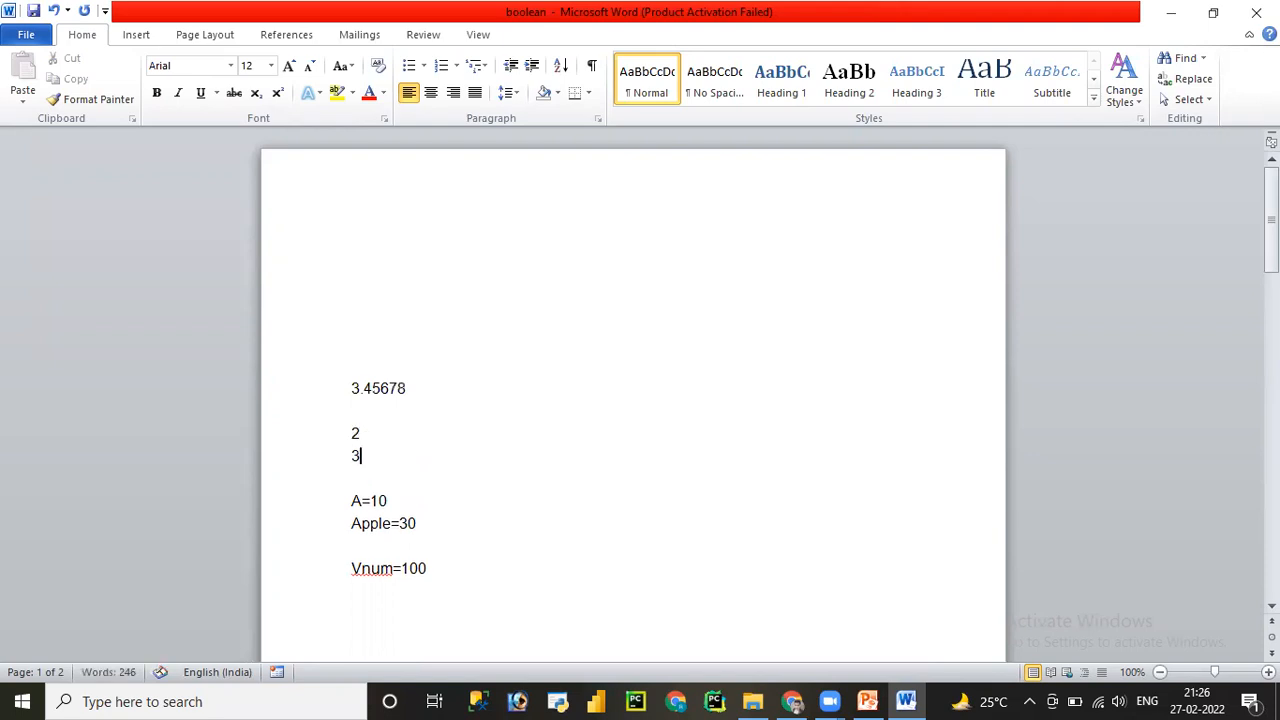
text(.45)
click(1173, 14)
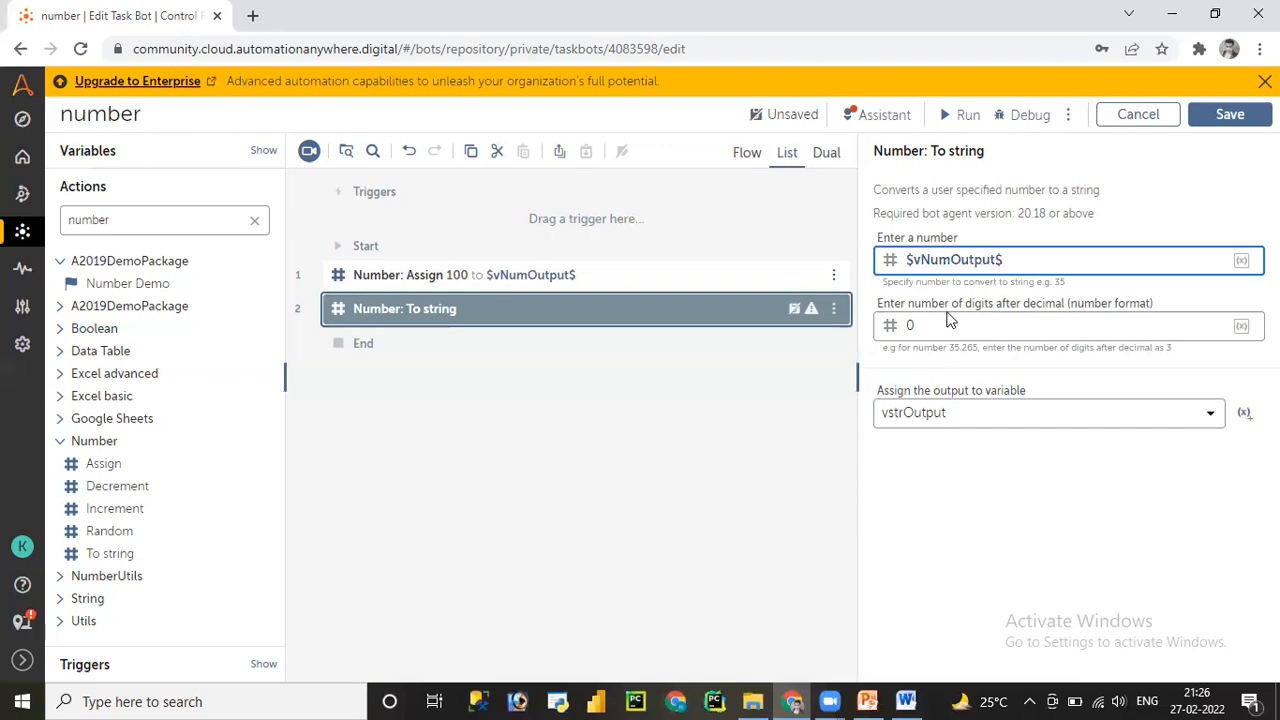
- Save the bot and add a Message box action as step 3 via the 'mess' search
click(1230, 114)
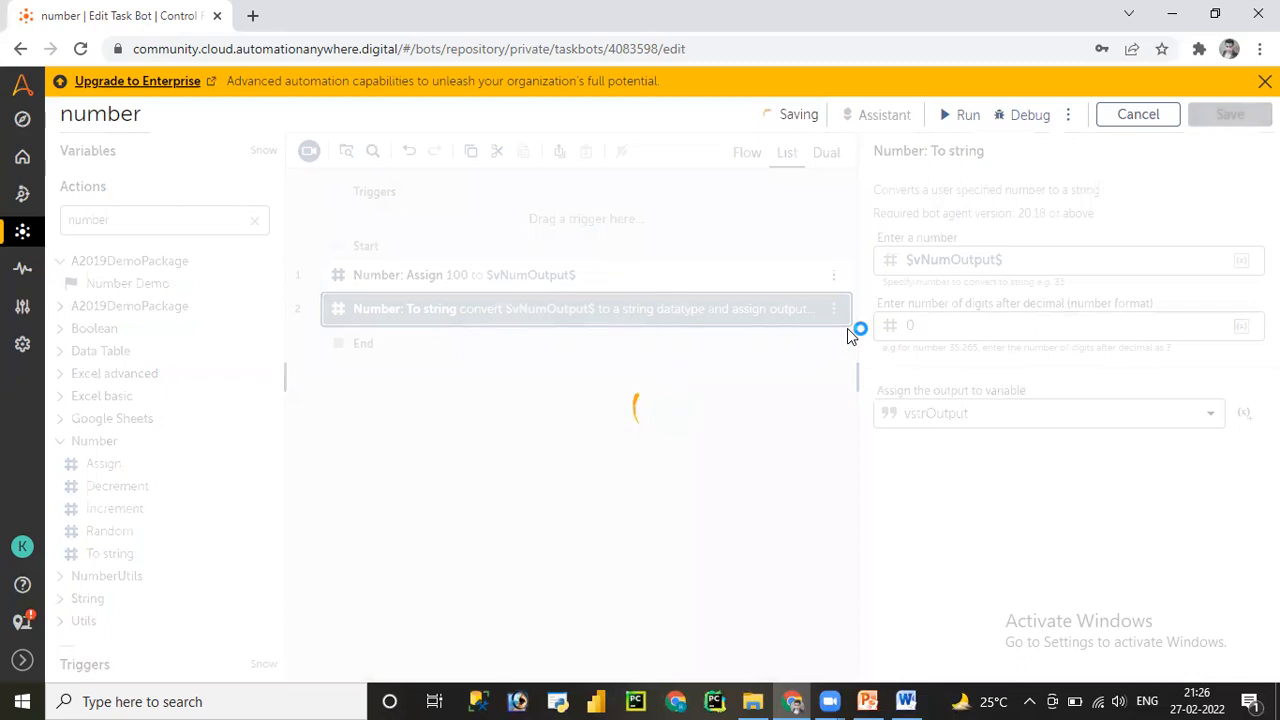
click(253, 224)
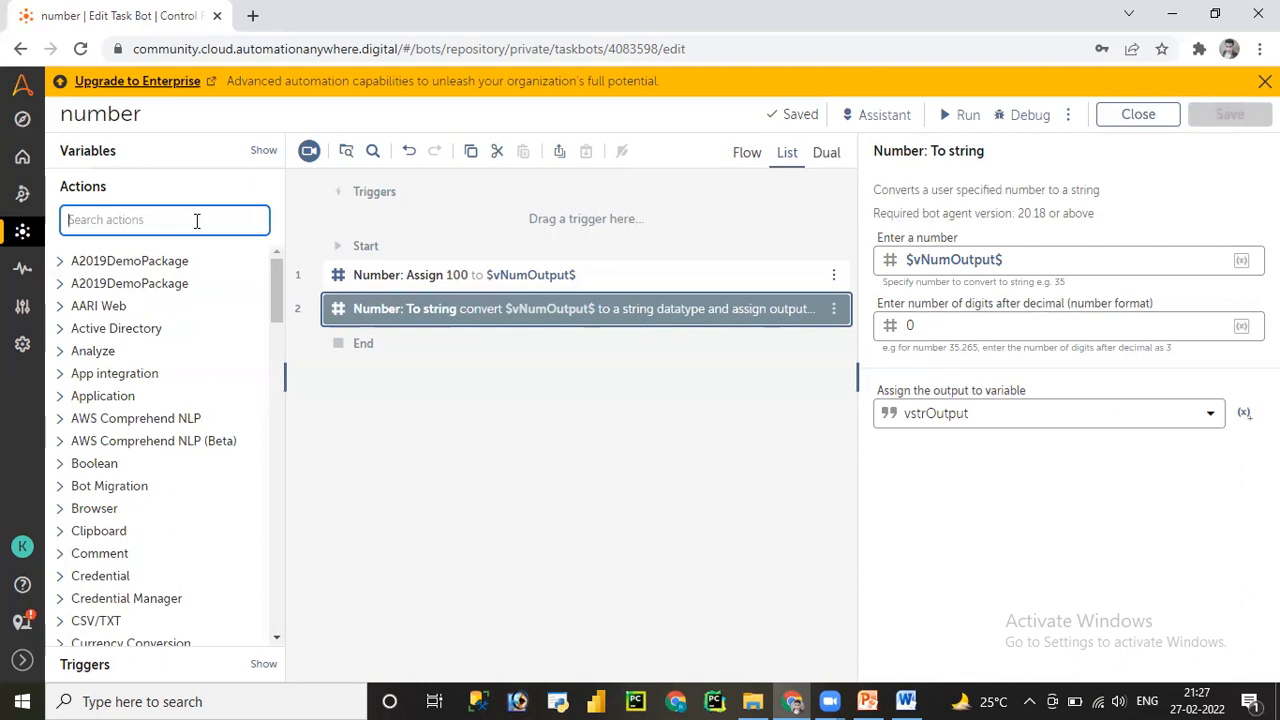
text(me)
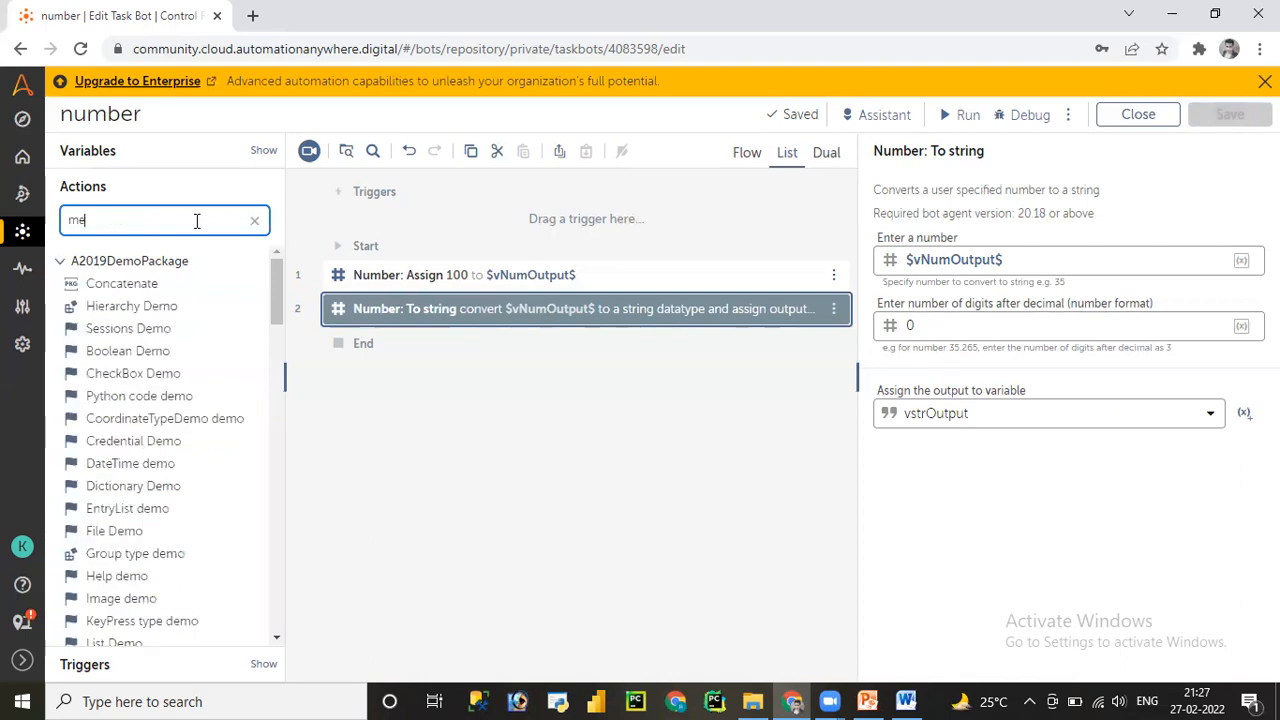
text(ss)
drag(142, 283, 446, 331)
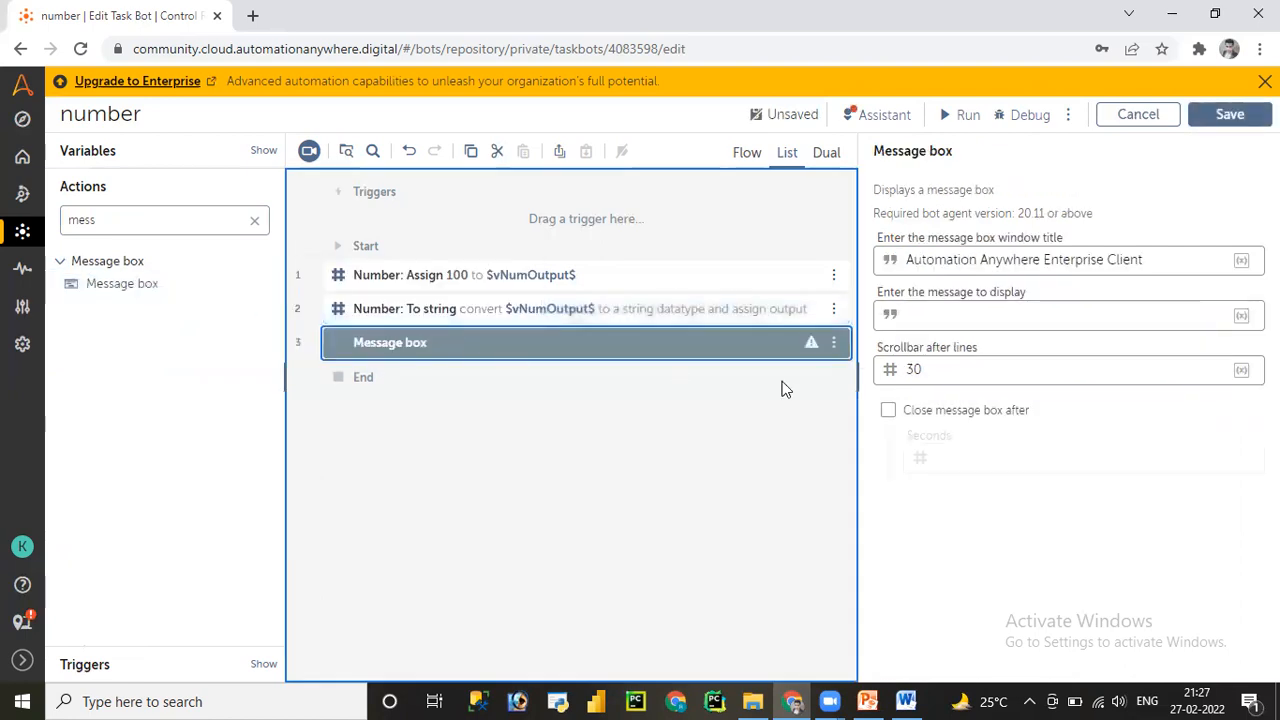
- Set the Message box to display $vstrOutput$ and save the bot
click(942, 316)
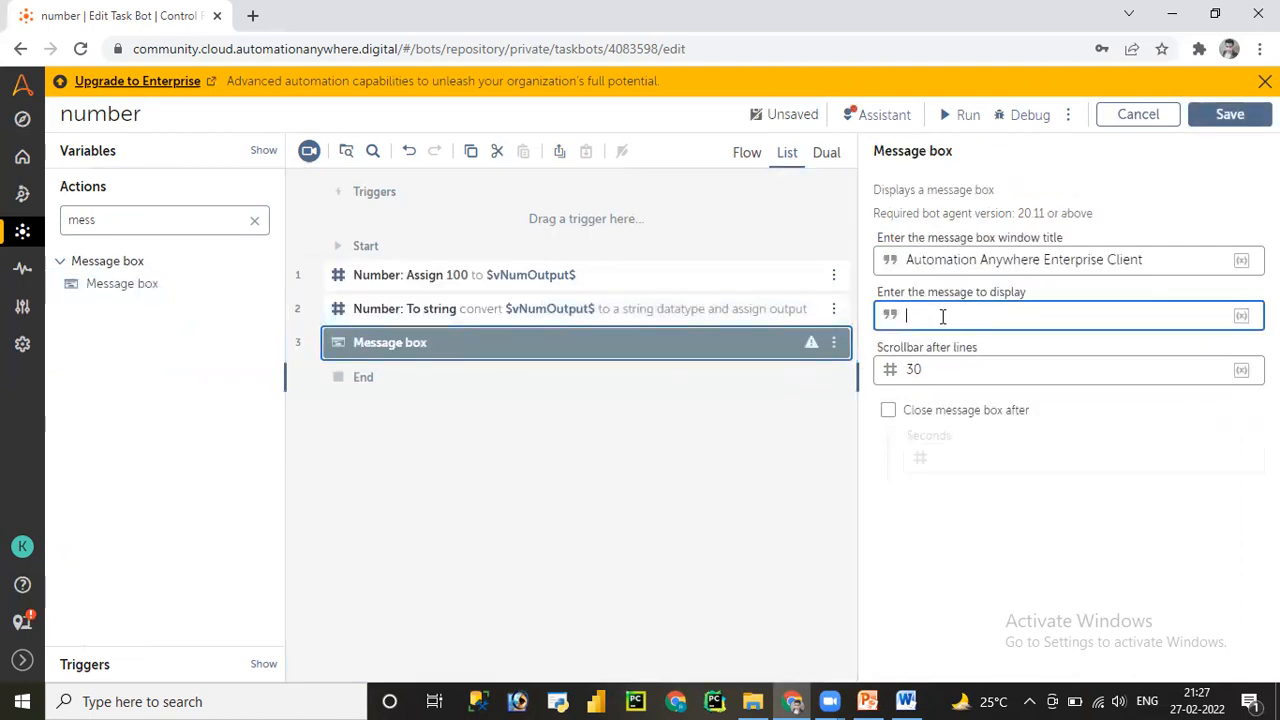
key(F2)
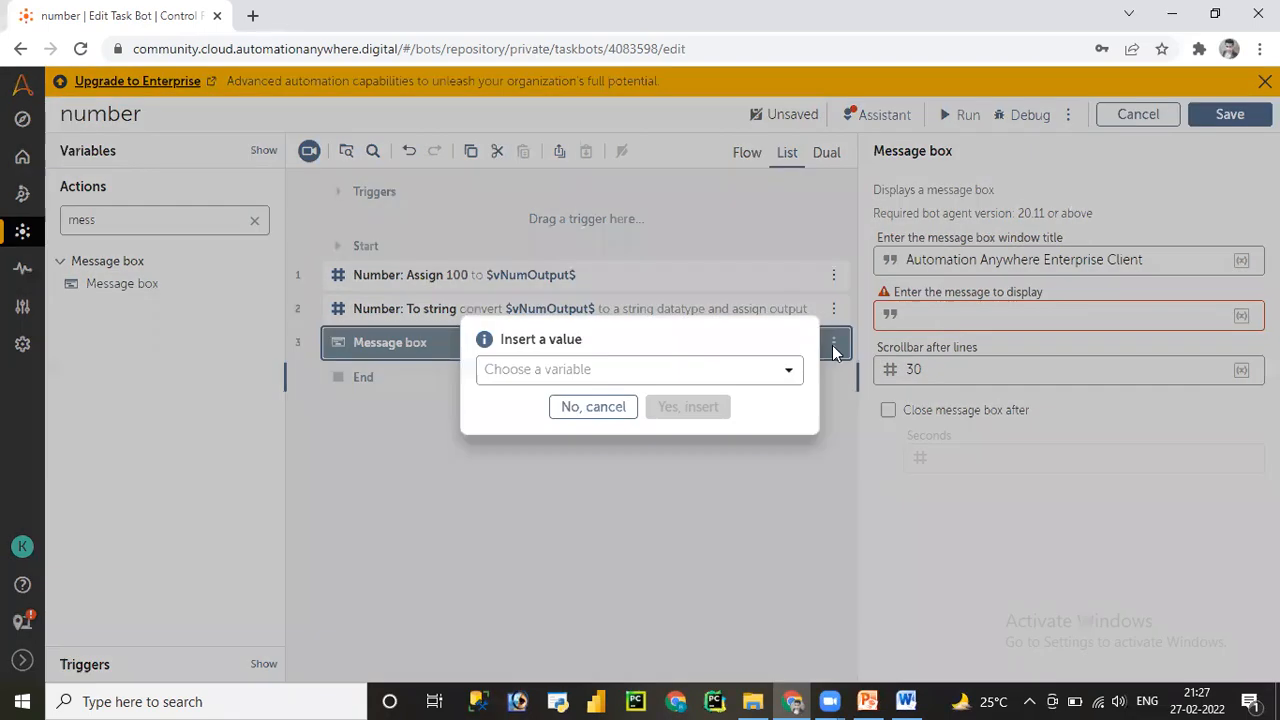
click(786, 369)
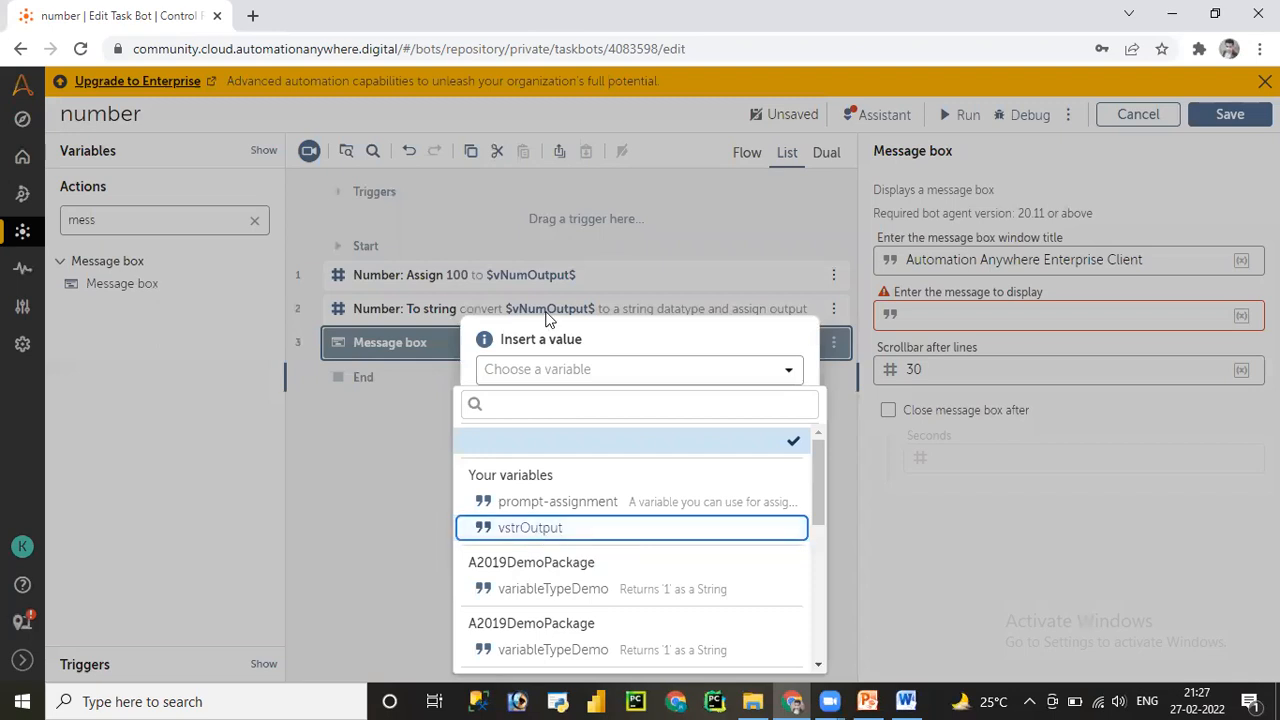
click(514, 529)
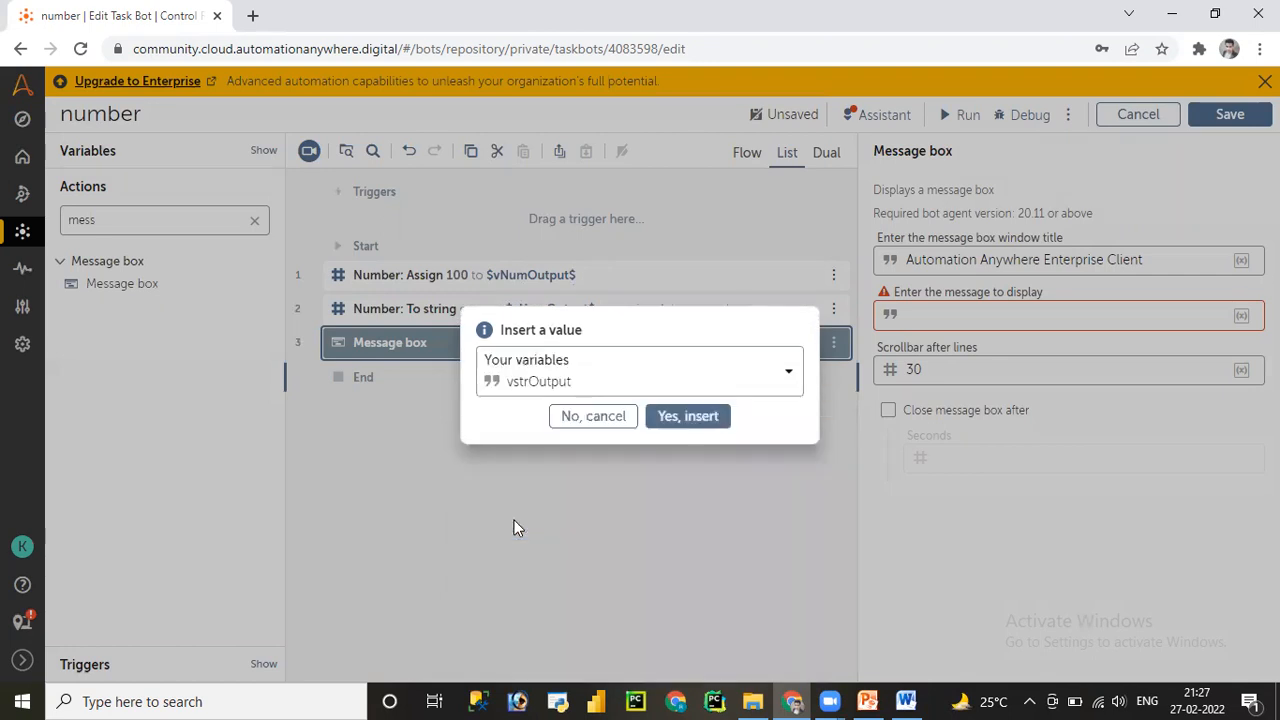
click(658, 424)
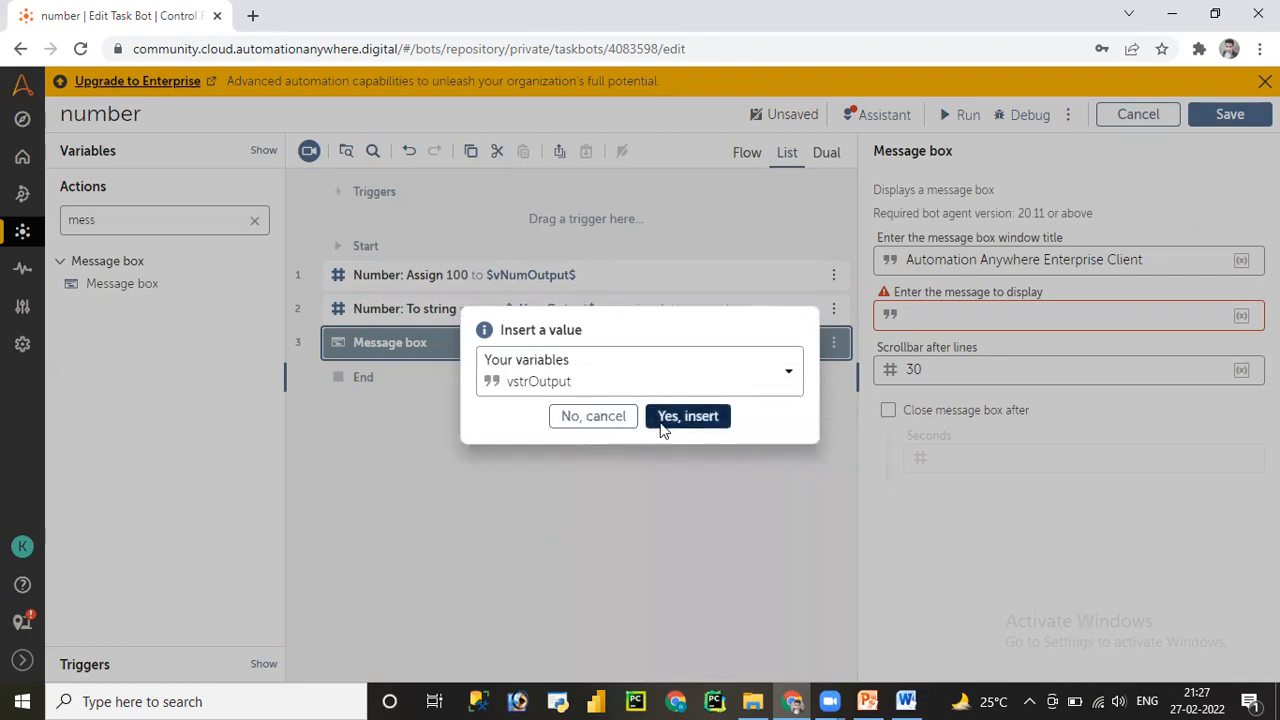
click(1229, 114)
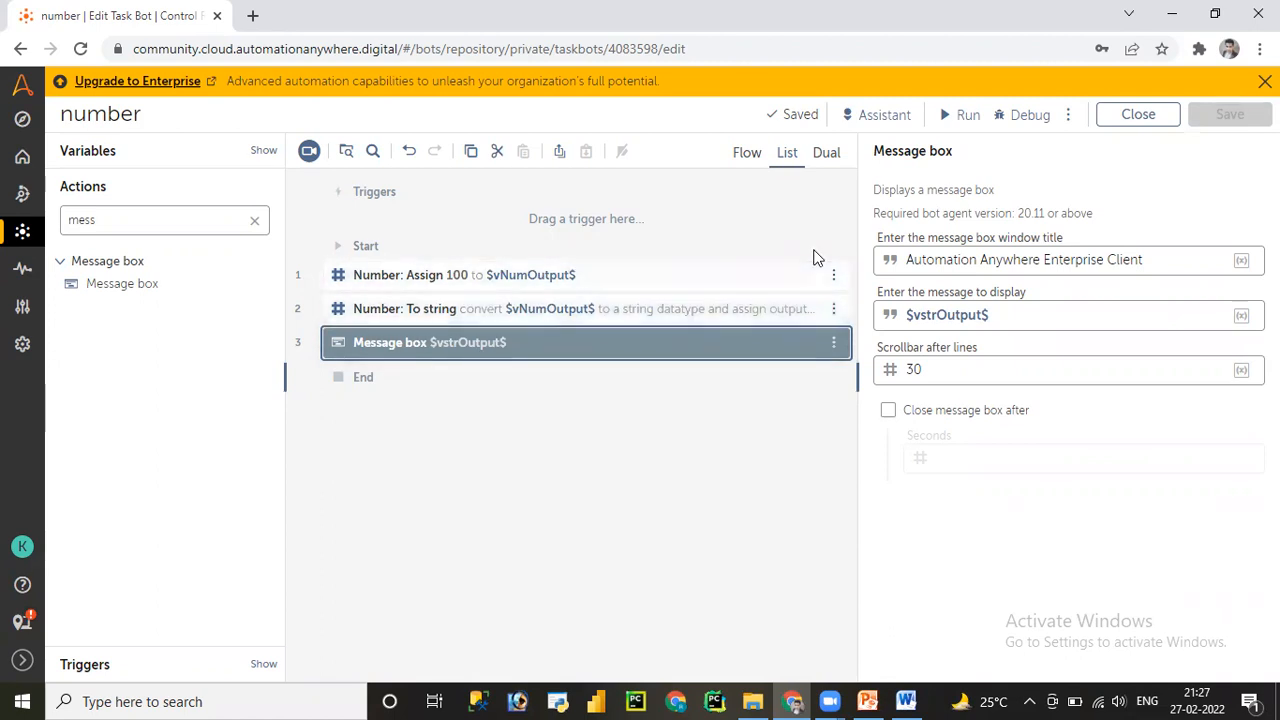
click(962, 116)
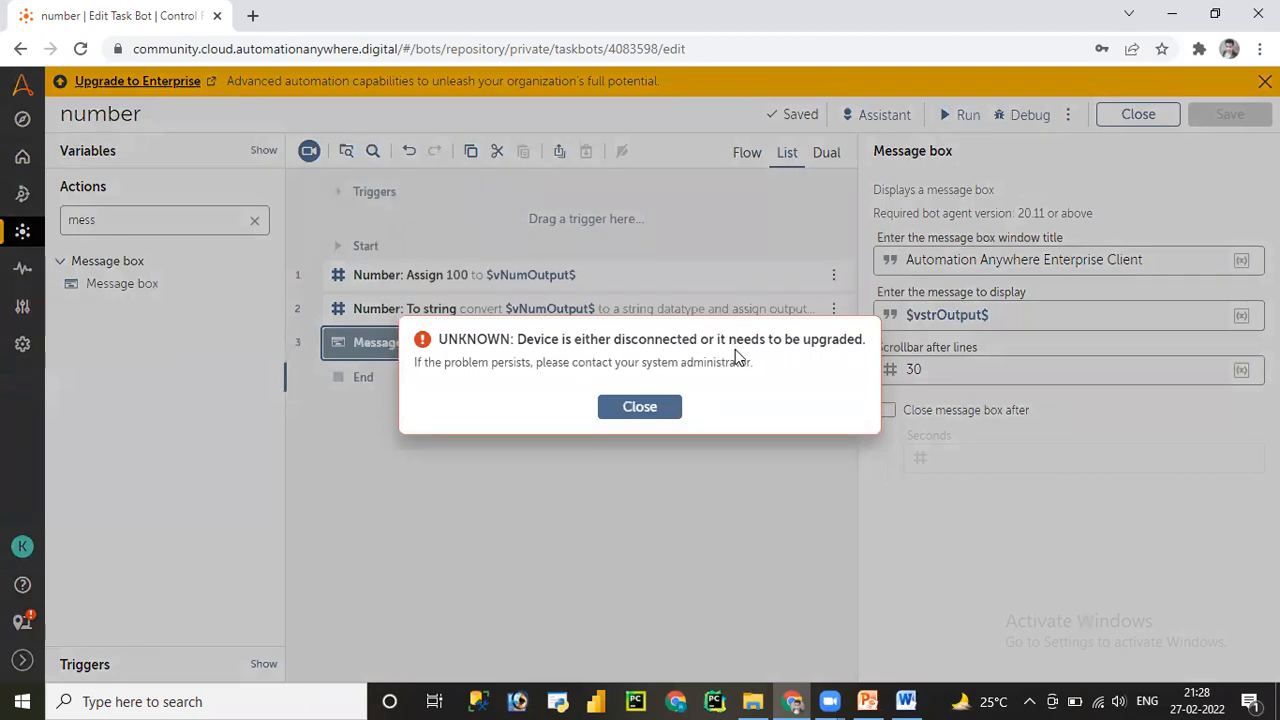
click(663, 410)
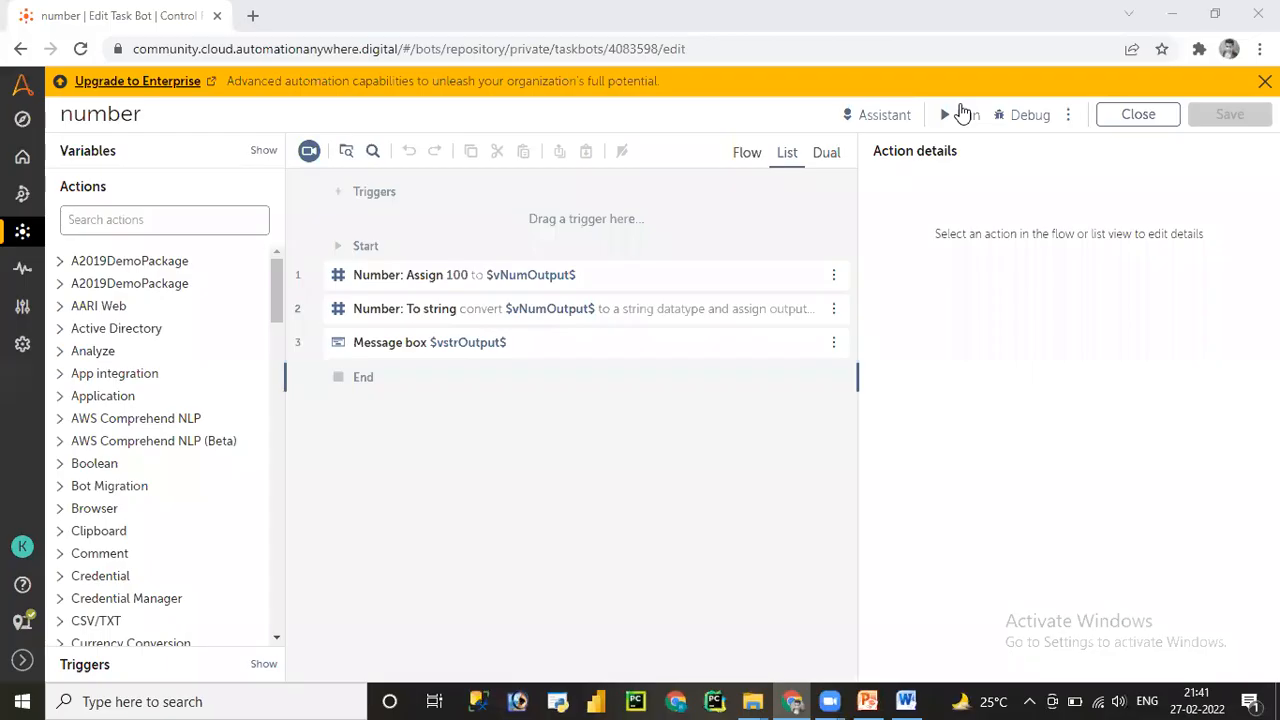
- Run the number bot again so its message box shows 100
click(960, 115)
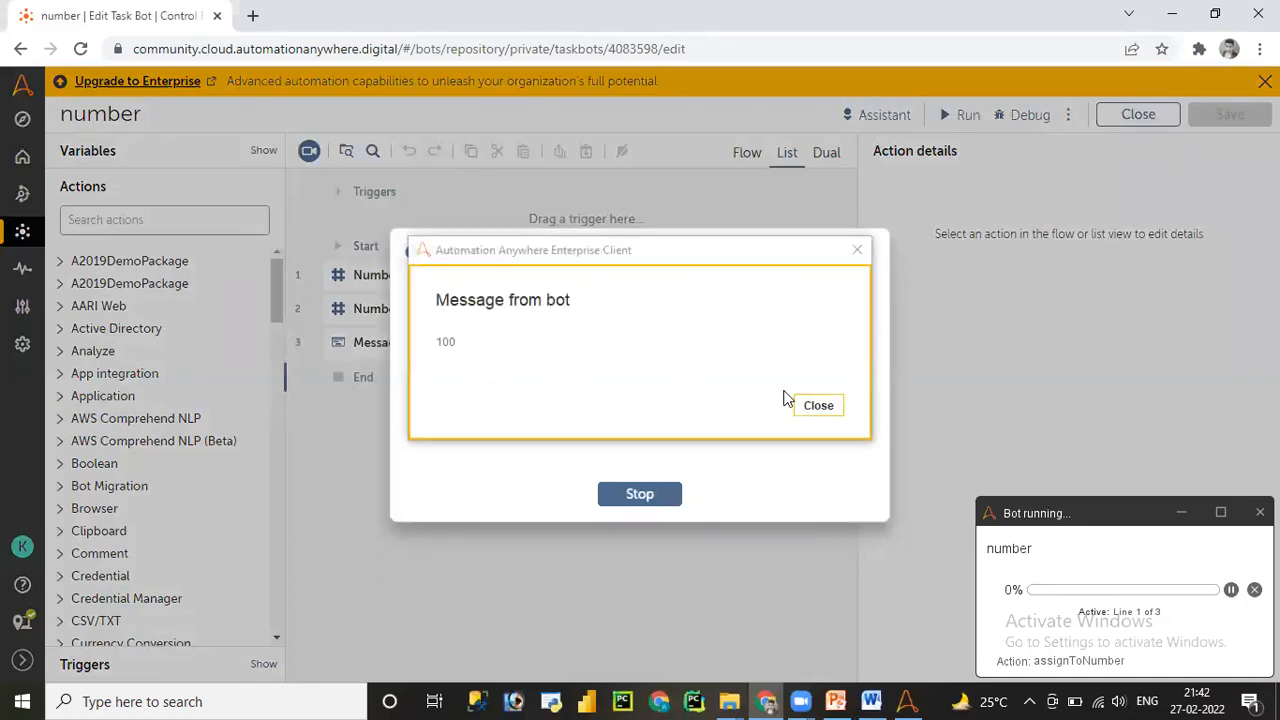
- Dismiss the 100 message and success notice, then review the Assign, To string and Message box settings
click(818, 406)
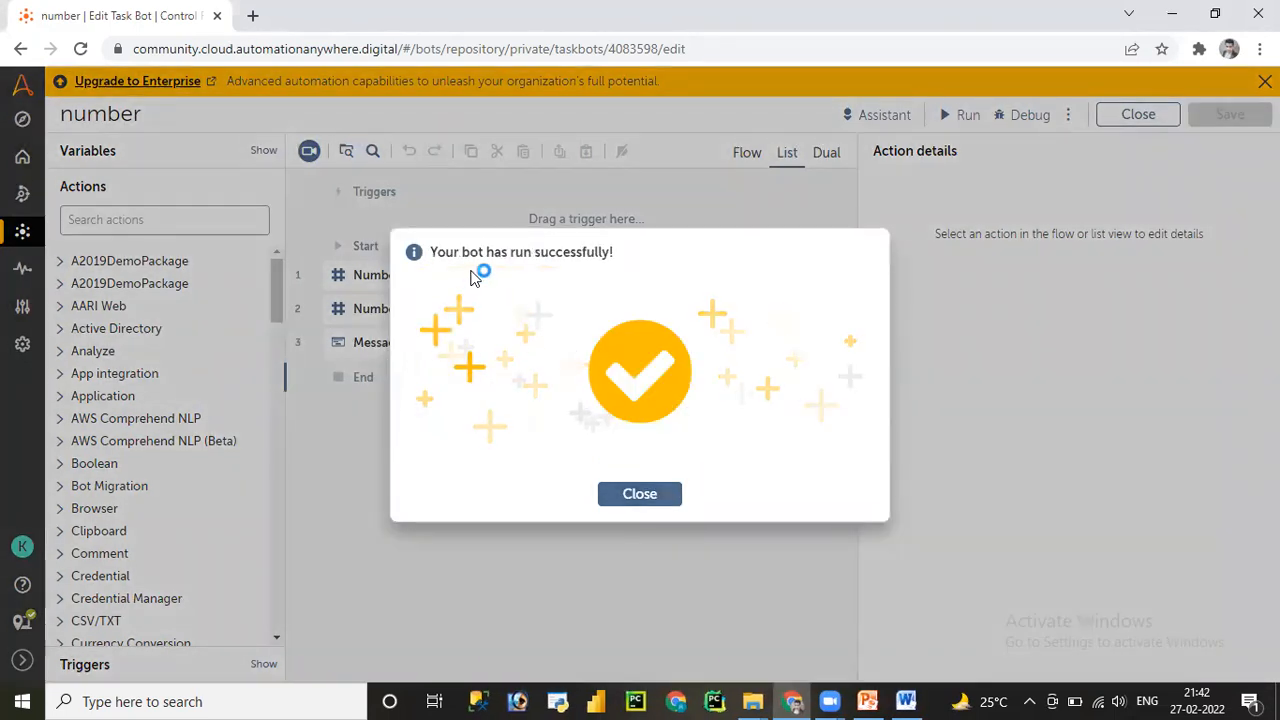
click(630, 492)
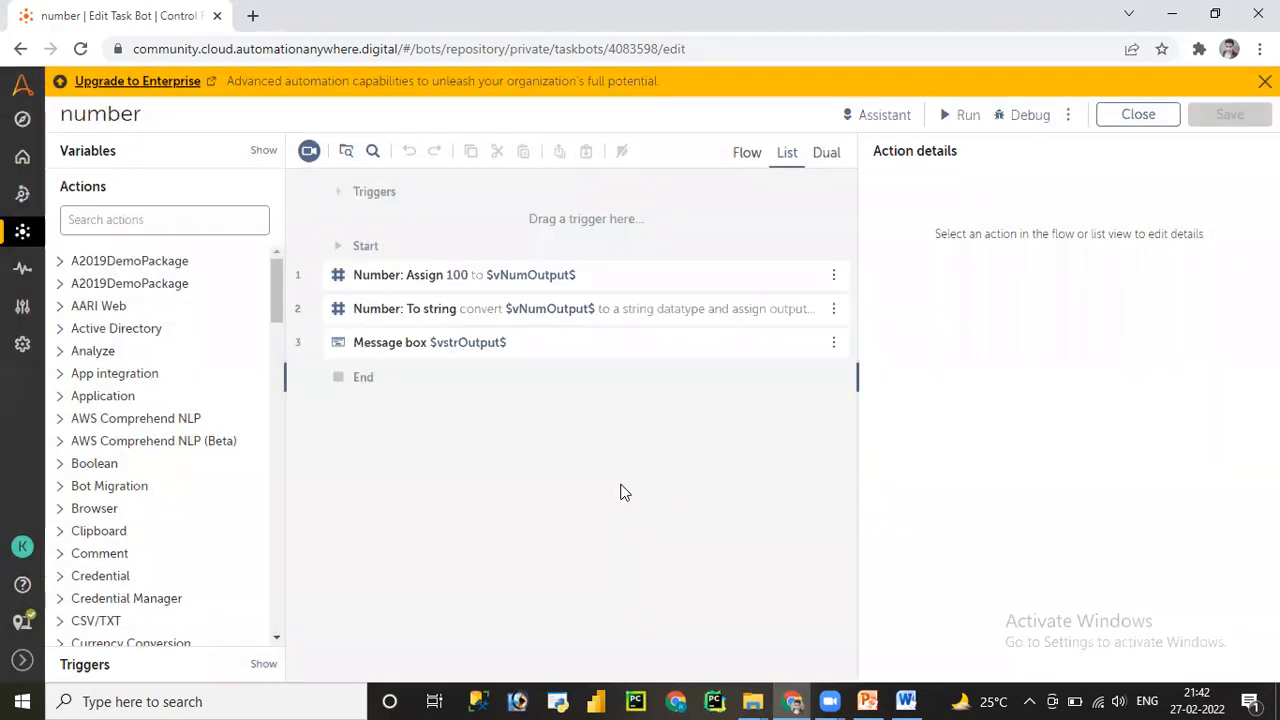
click(529, 289)
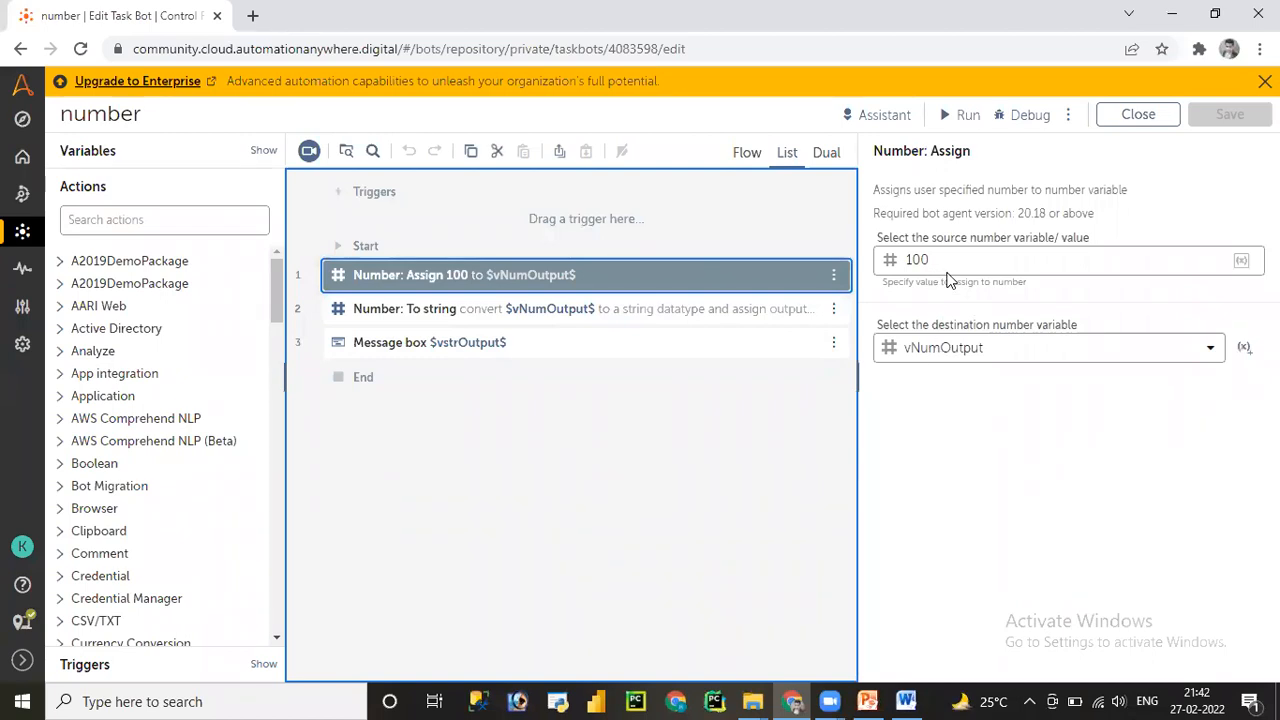
click(671, 314)
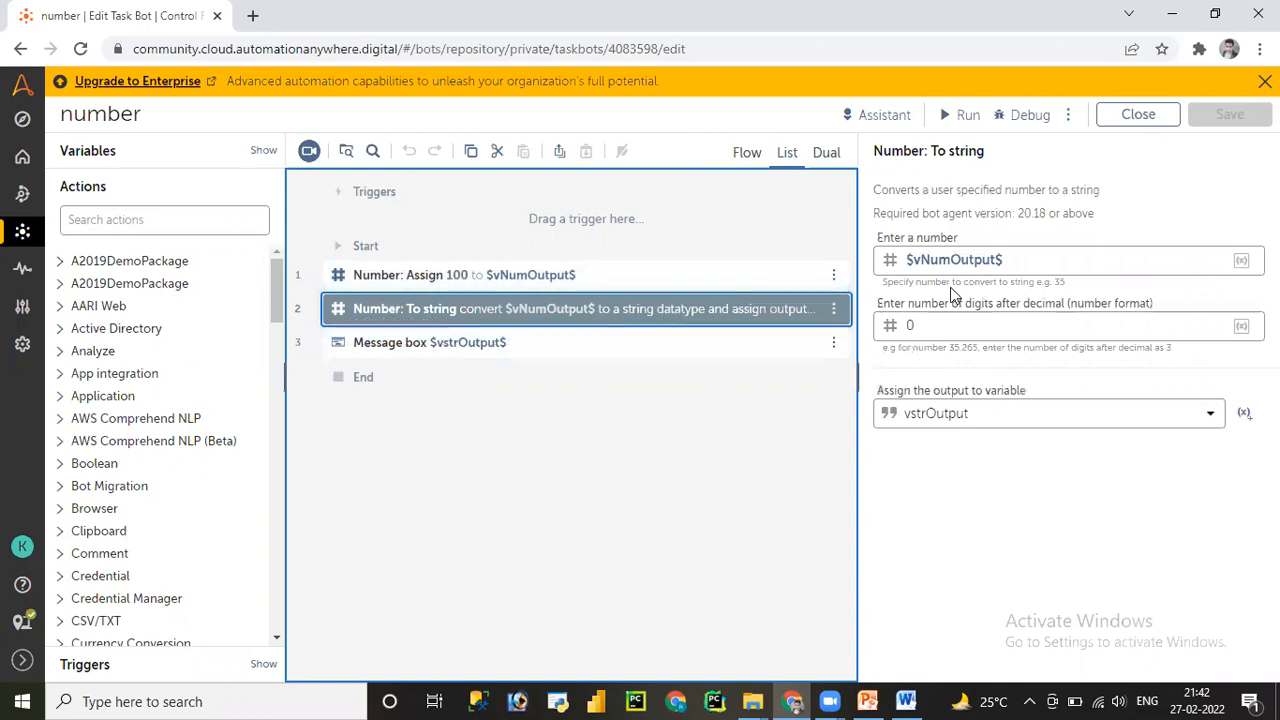
click(591, 350)
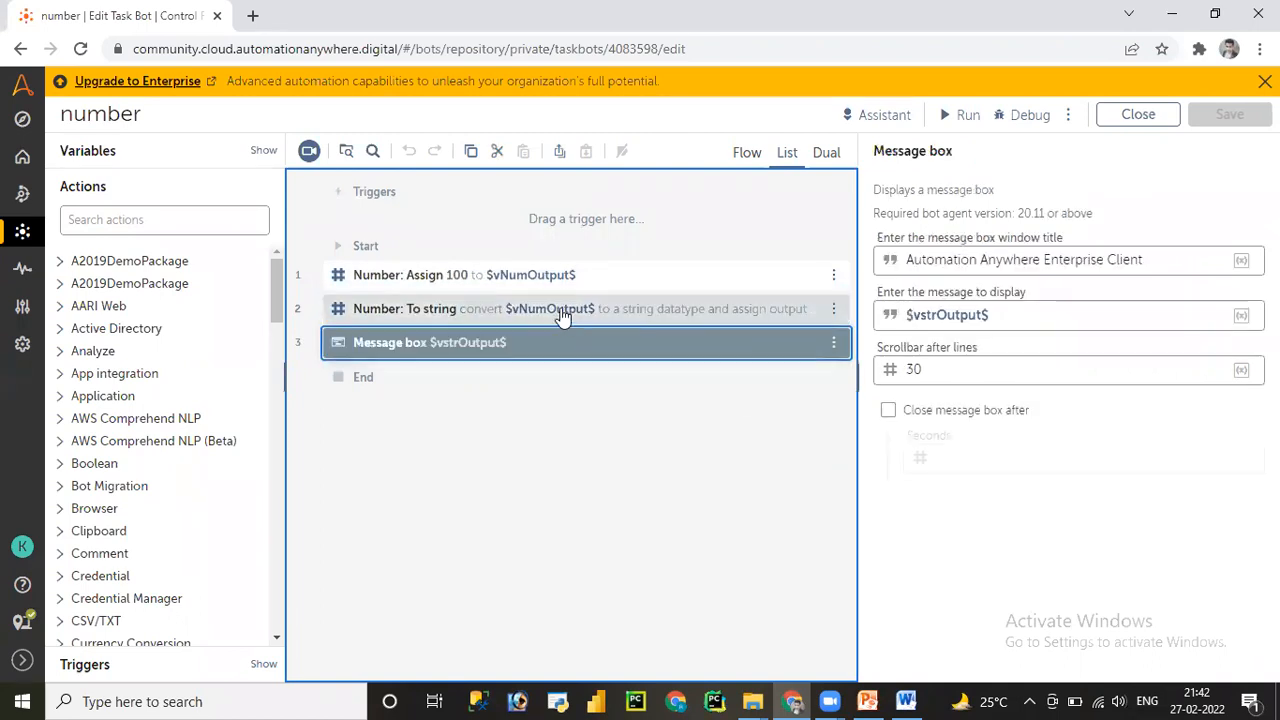
click(563, 316)
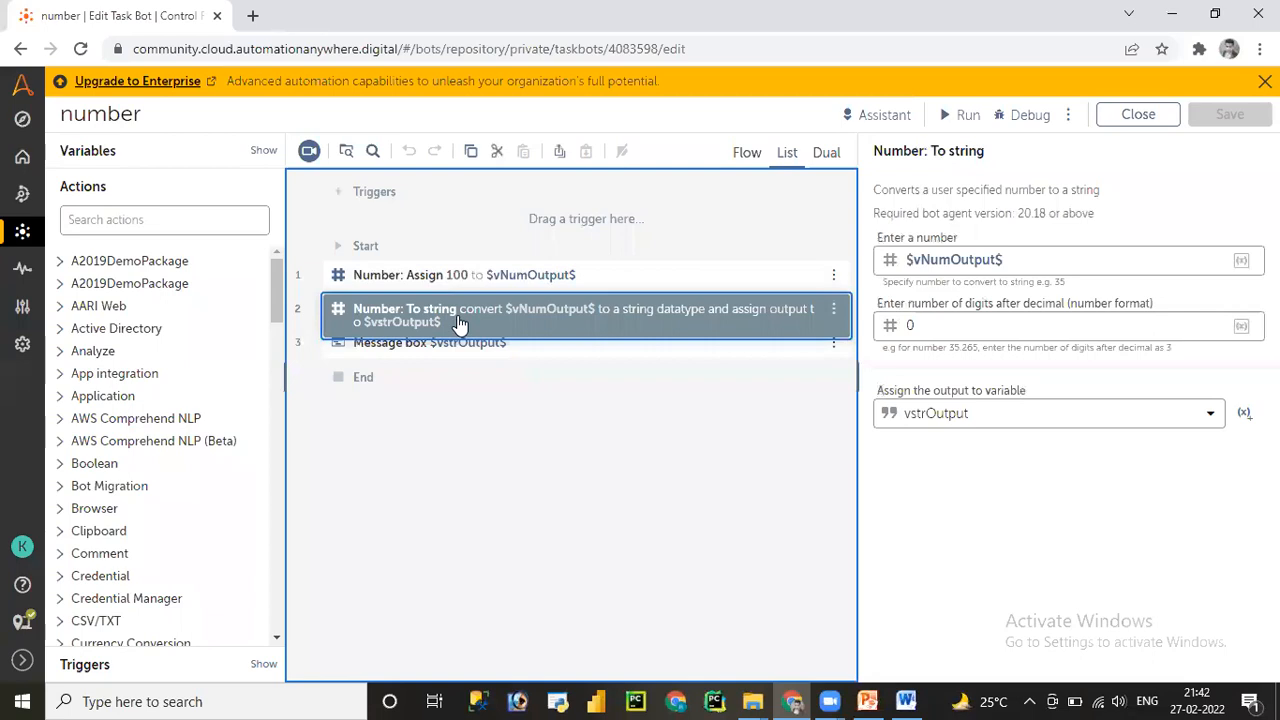
click(466, 350)
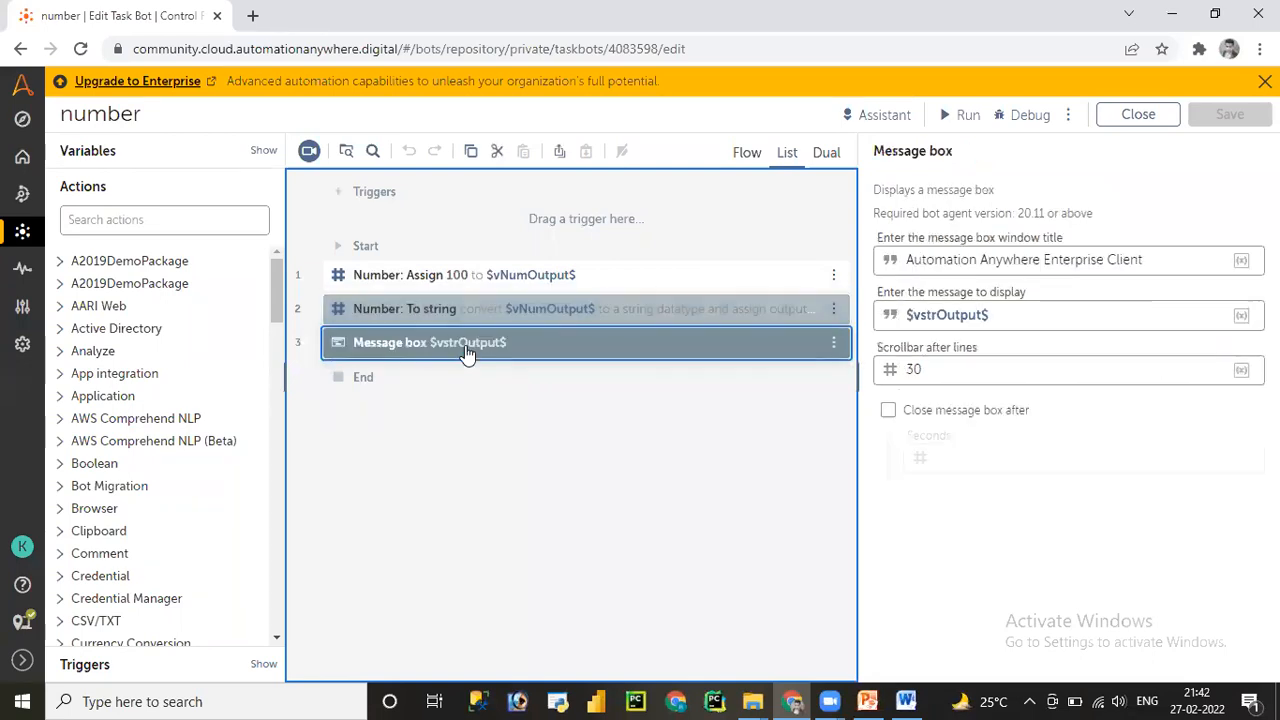
- Delete the Number: To string step
click(528, 311)
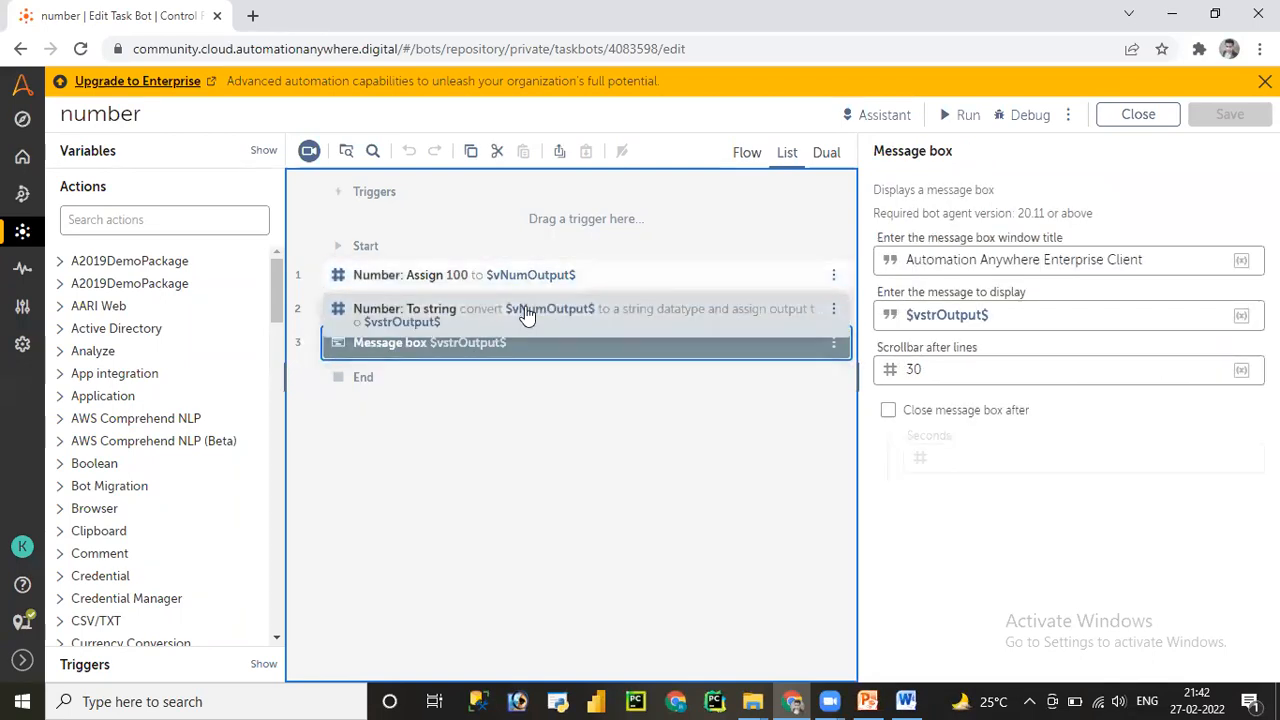
click(836, 315)
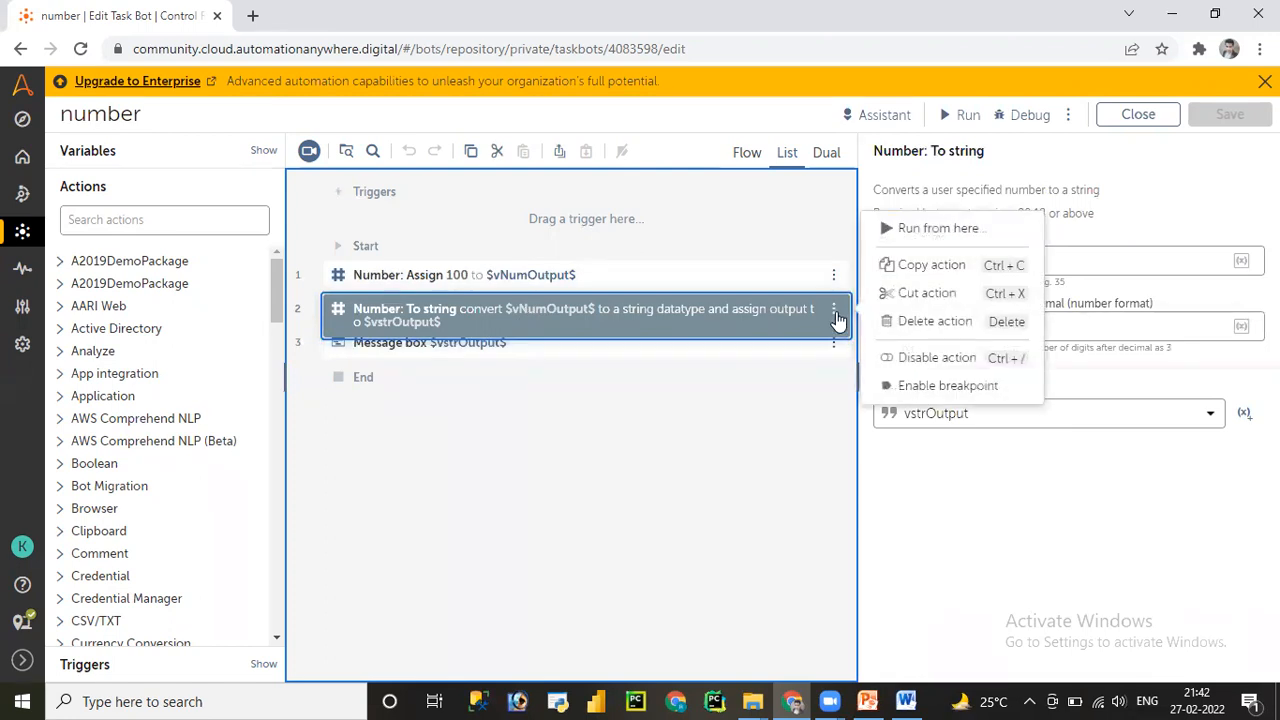
click(932, 321)
- Clear the old $vstrOutput$ from the Message box's message
click(504, 318)
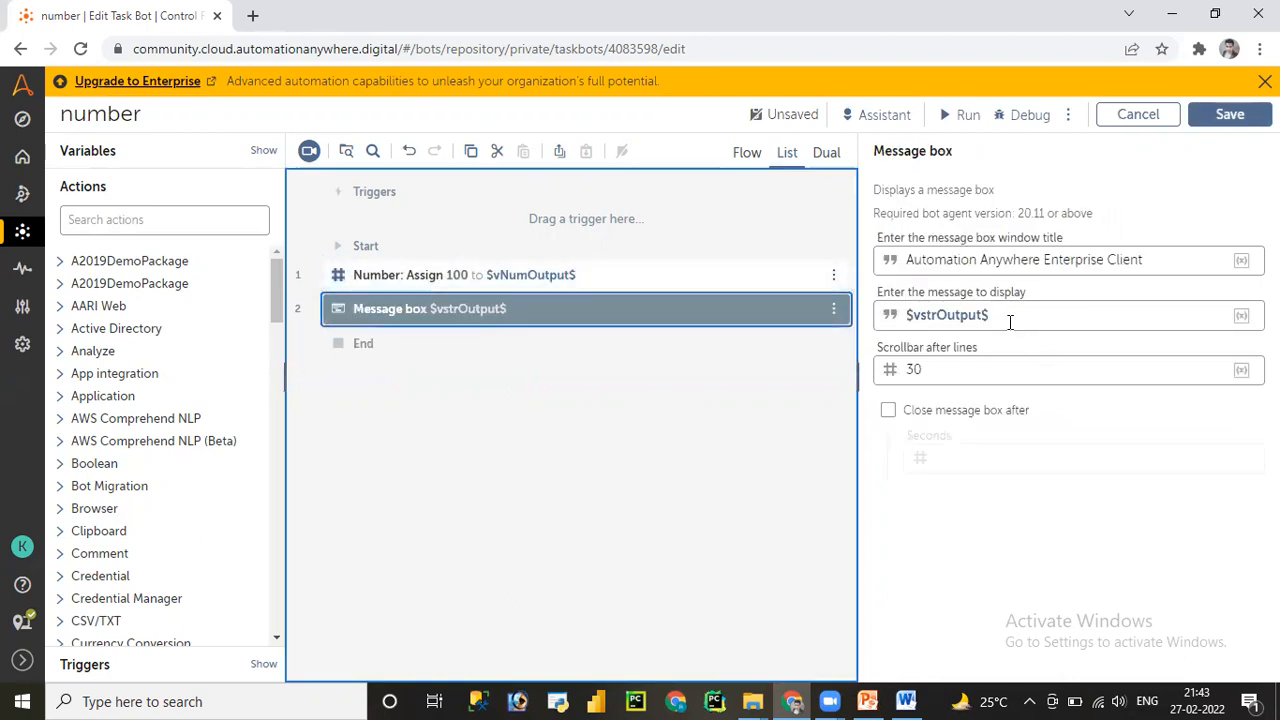
drag(974, 314, 898, 318)
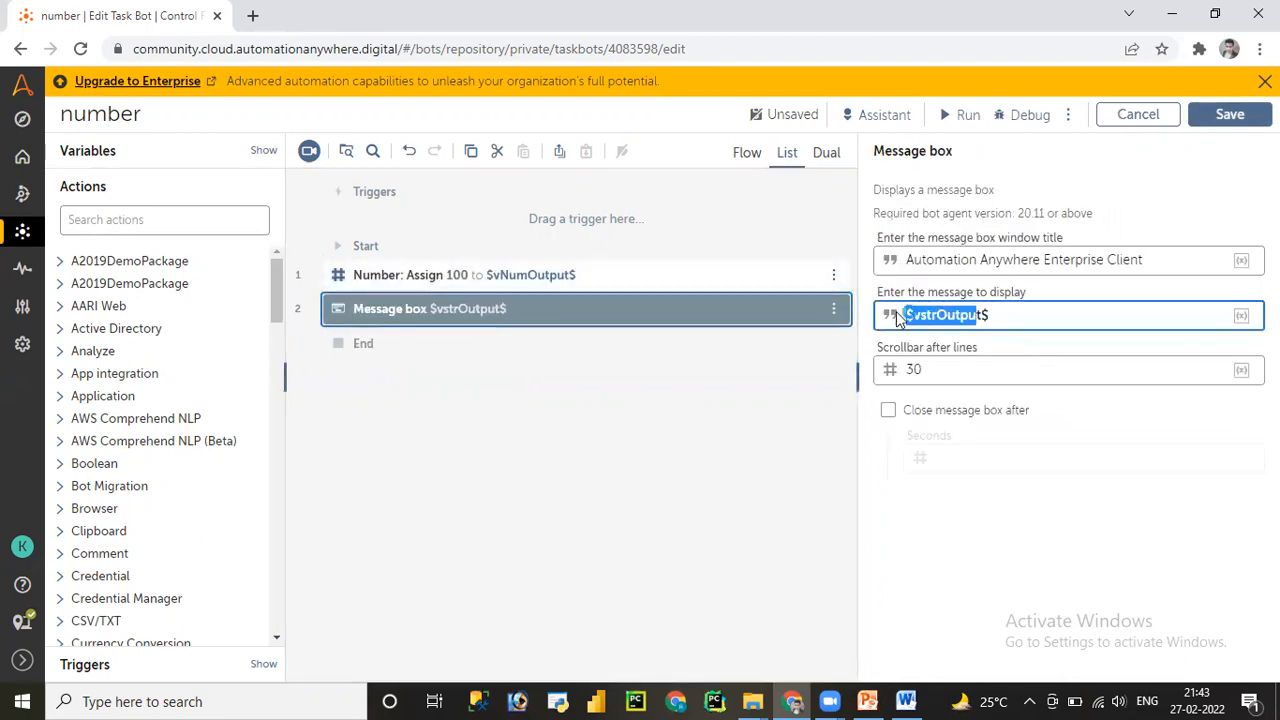
key(BackSpace)
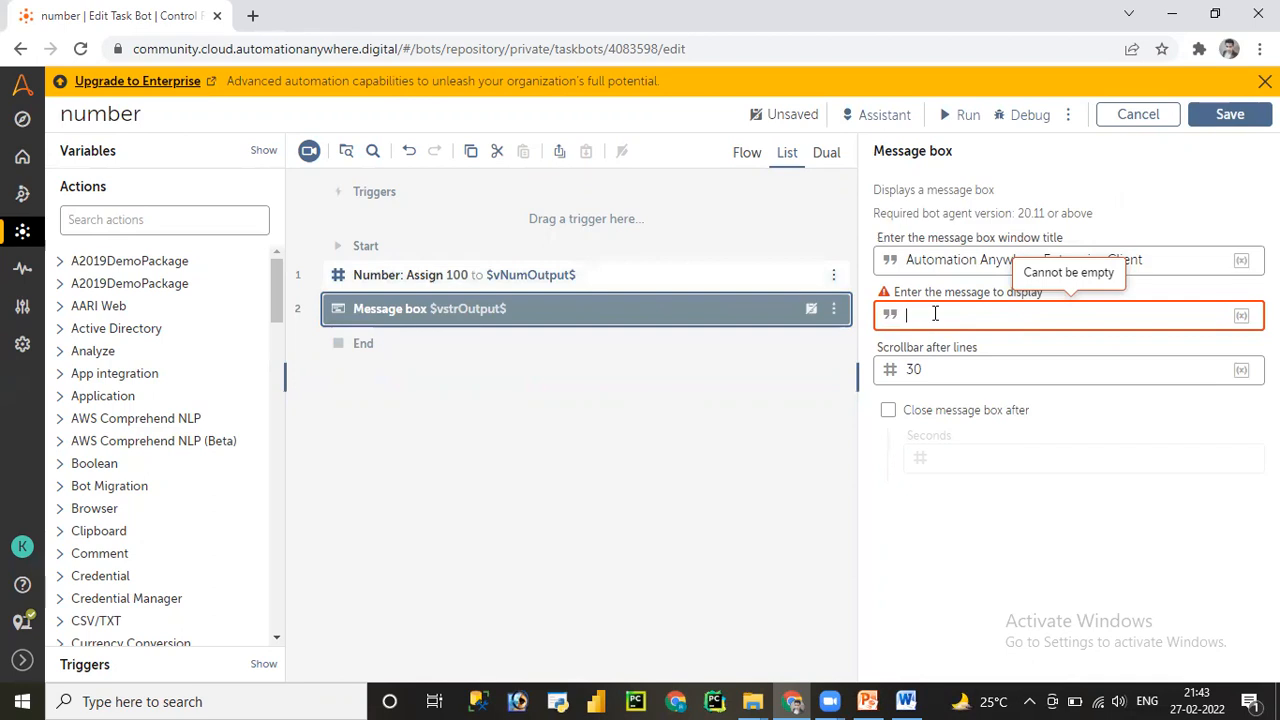
text($)
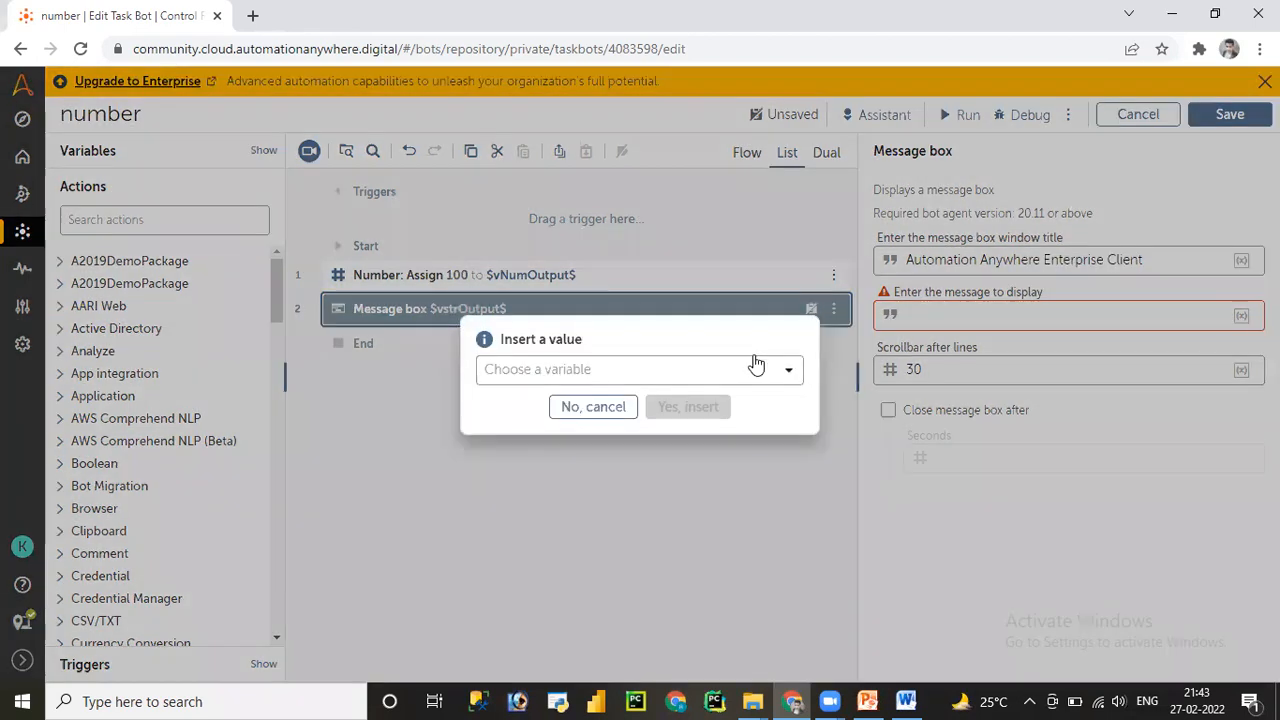
click(757, 367)
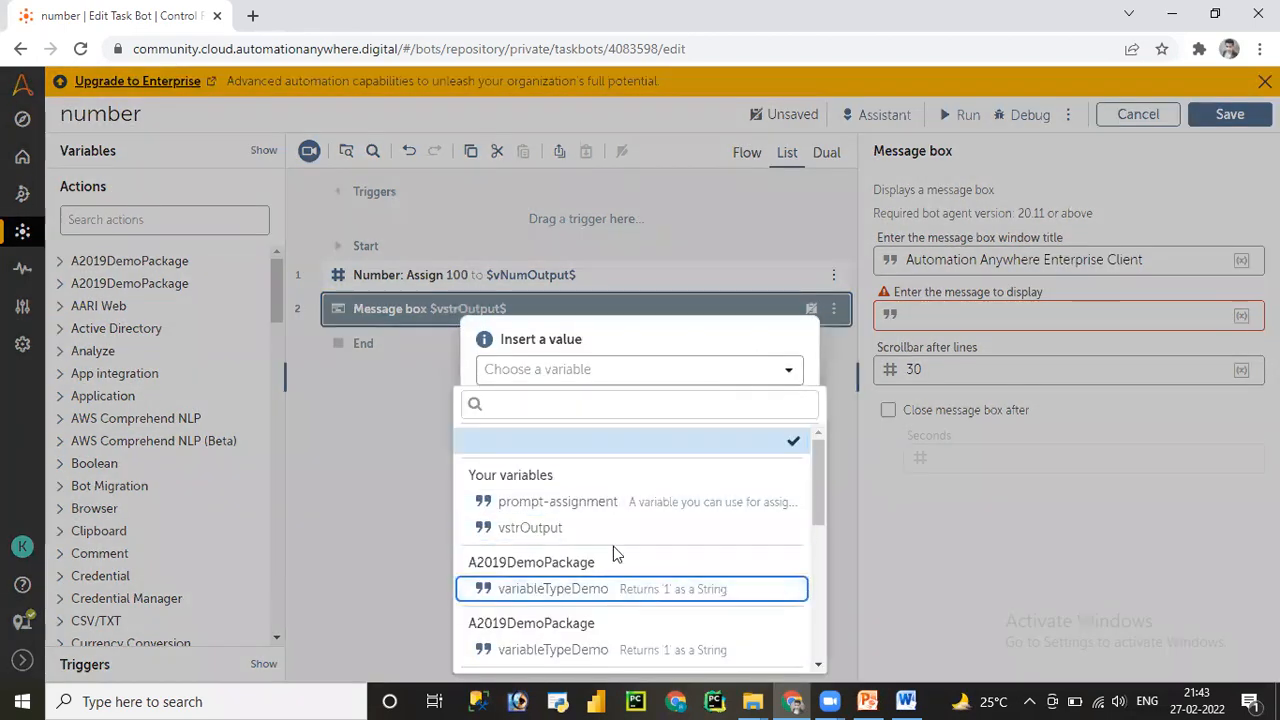
click(594, 350)
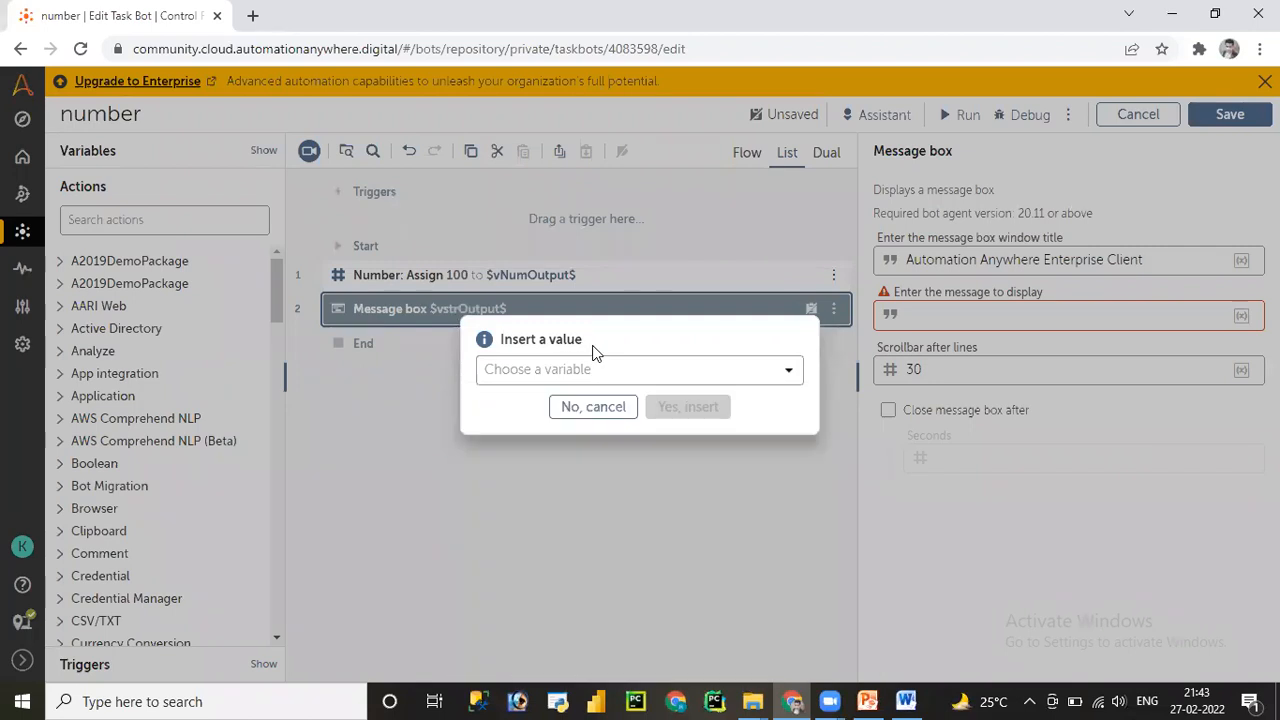
click(583, 410)
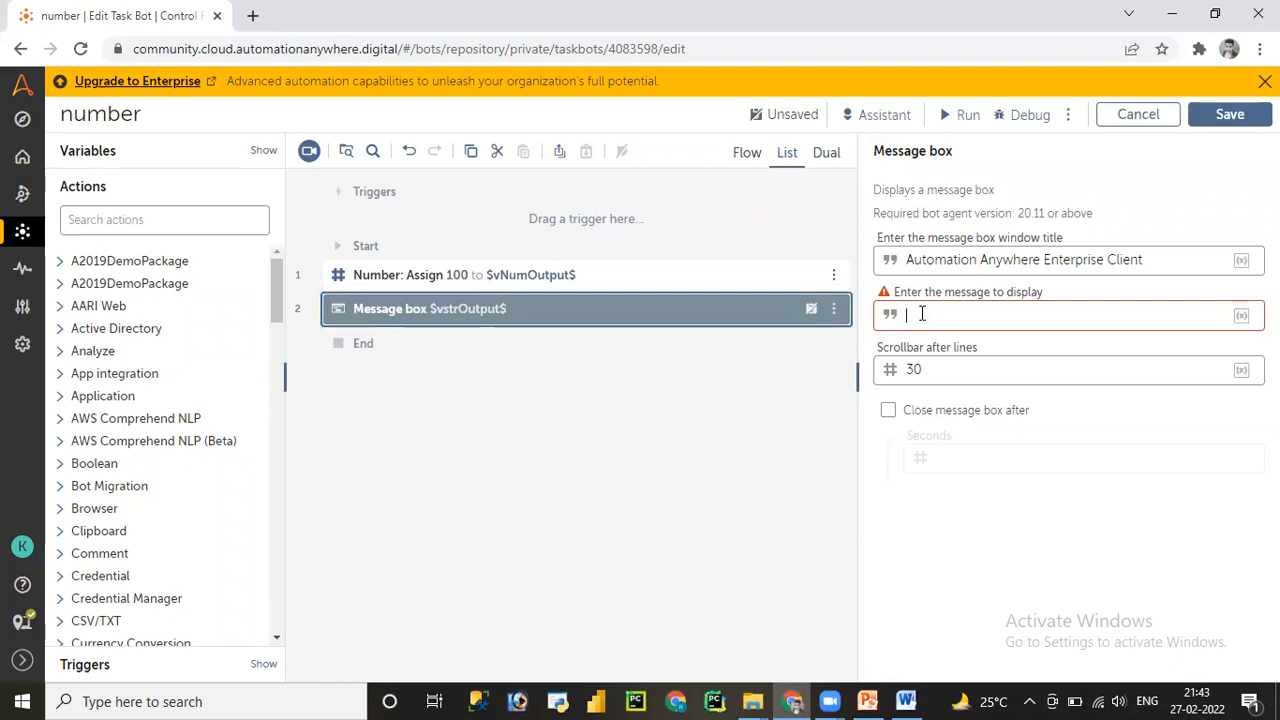
- Set the message to $vNumOutput.Number:toString$ via autocomplete and save the bot
text($vNumOutput$)
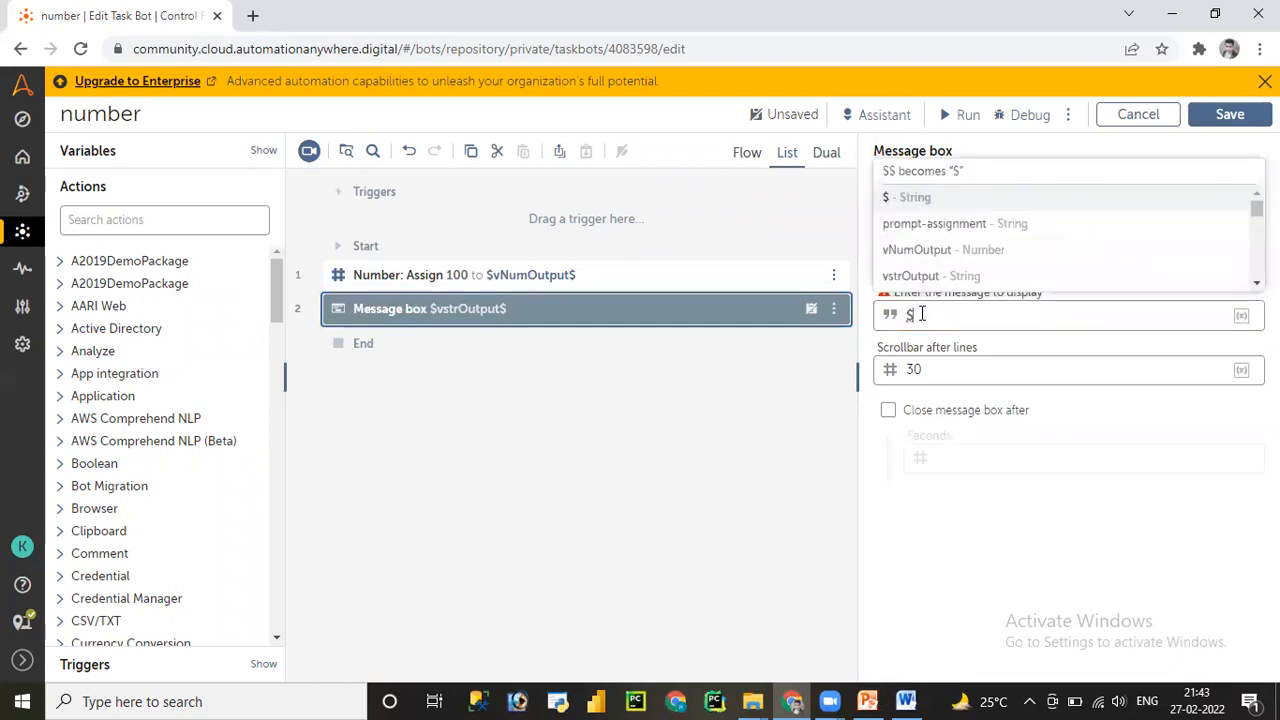
click(924, 251)
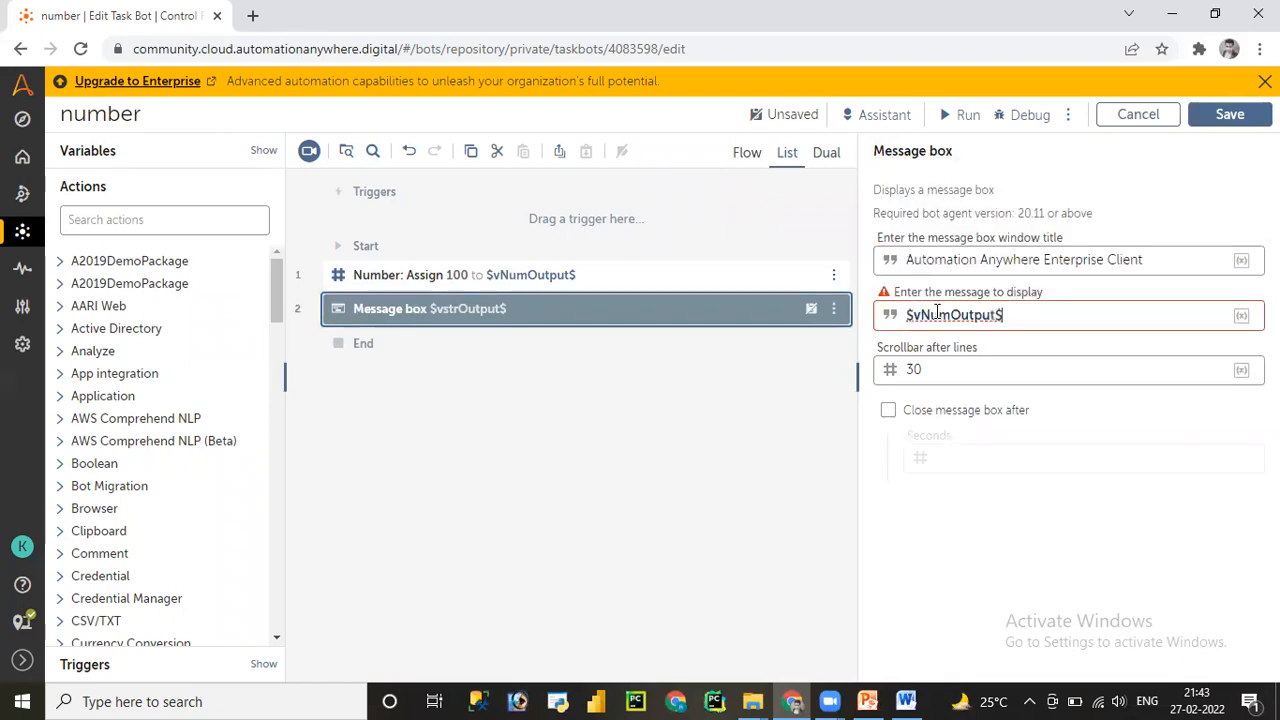
click(995, 317)
text(.tost)
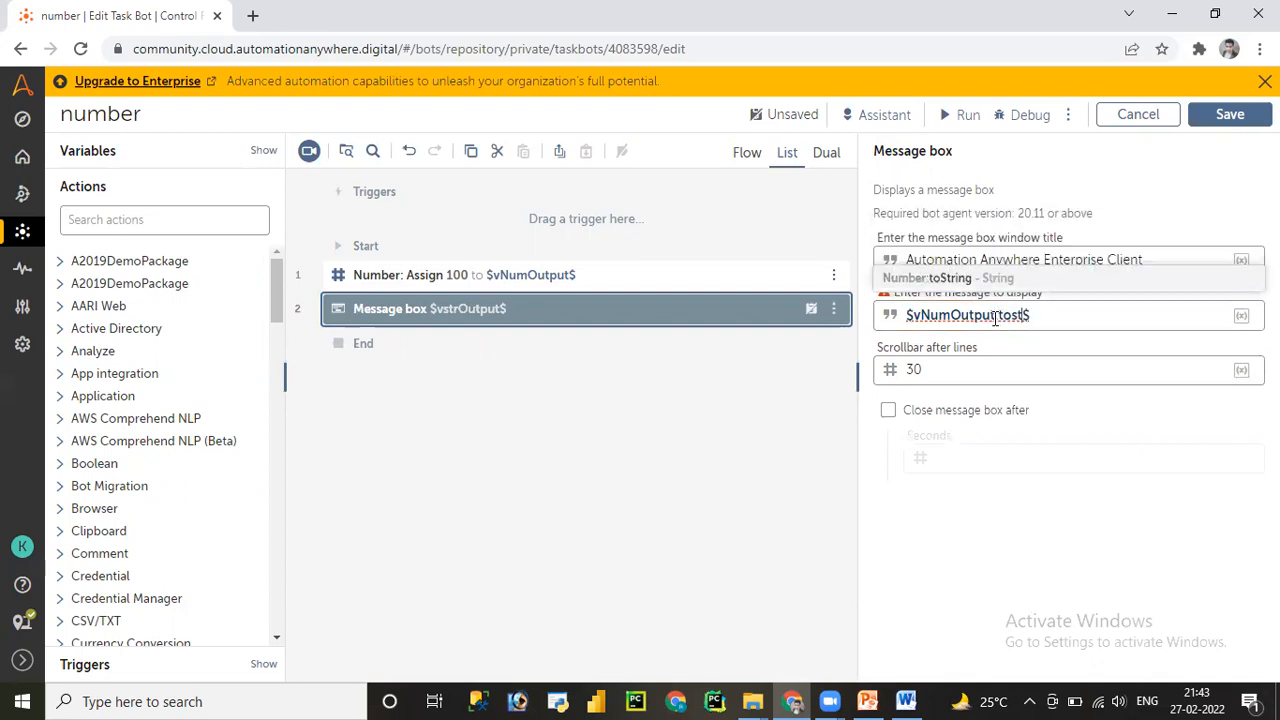
click(948, 286)
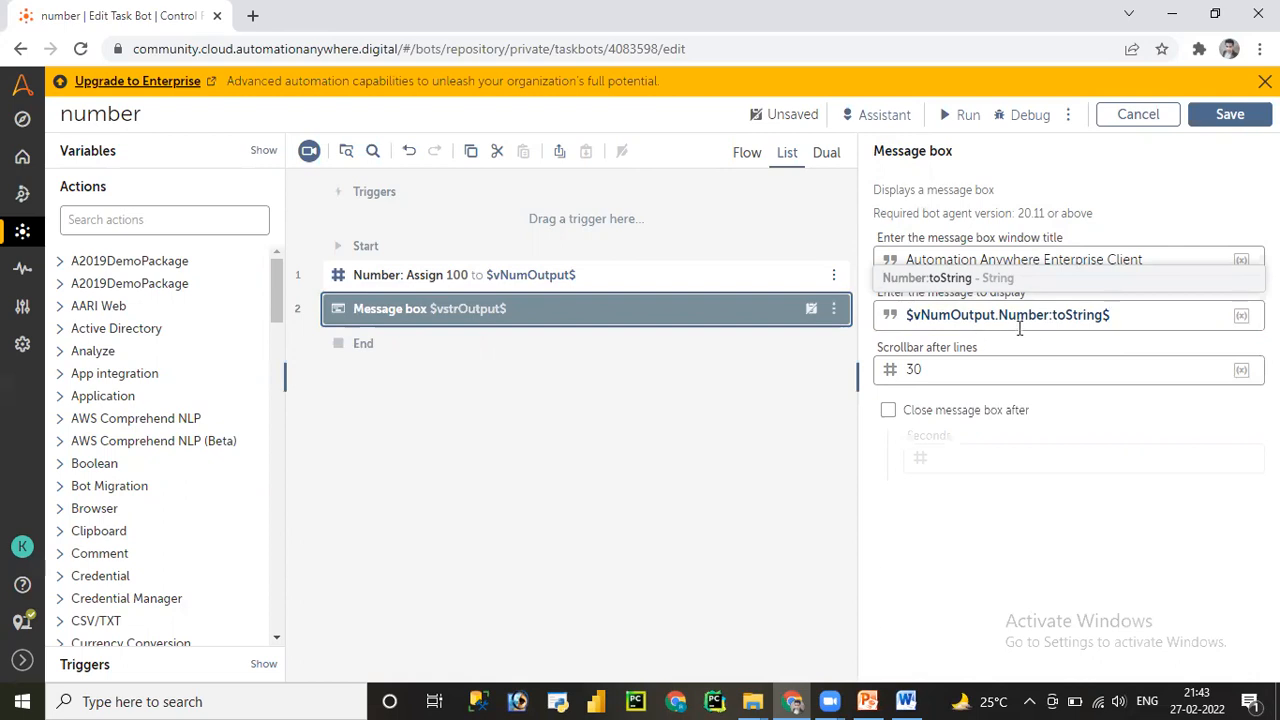
click(1232, 126)
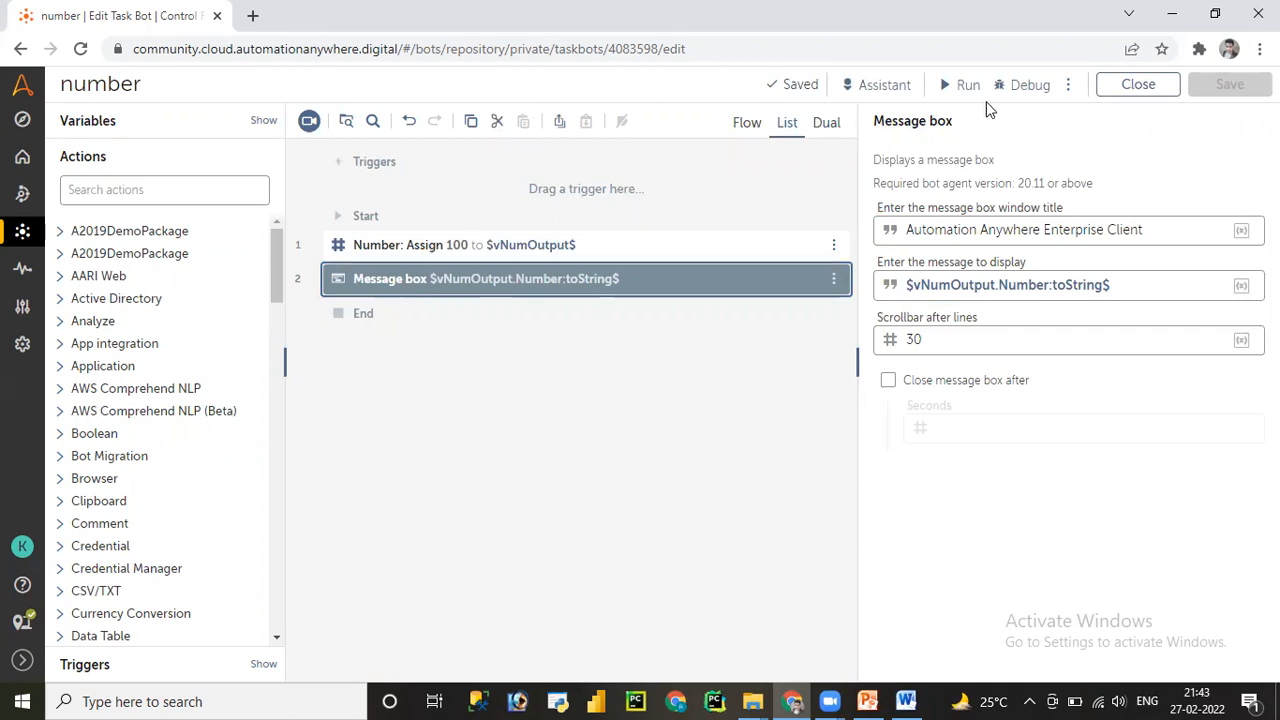
- Run the two-step bot and dismiss its 100 message and the success notice
click(970, 88)
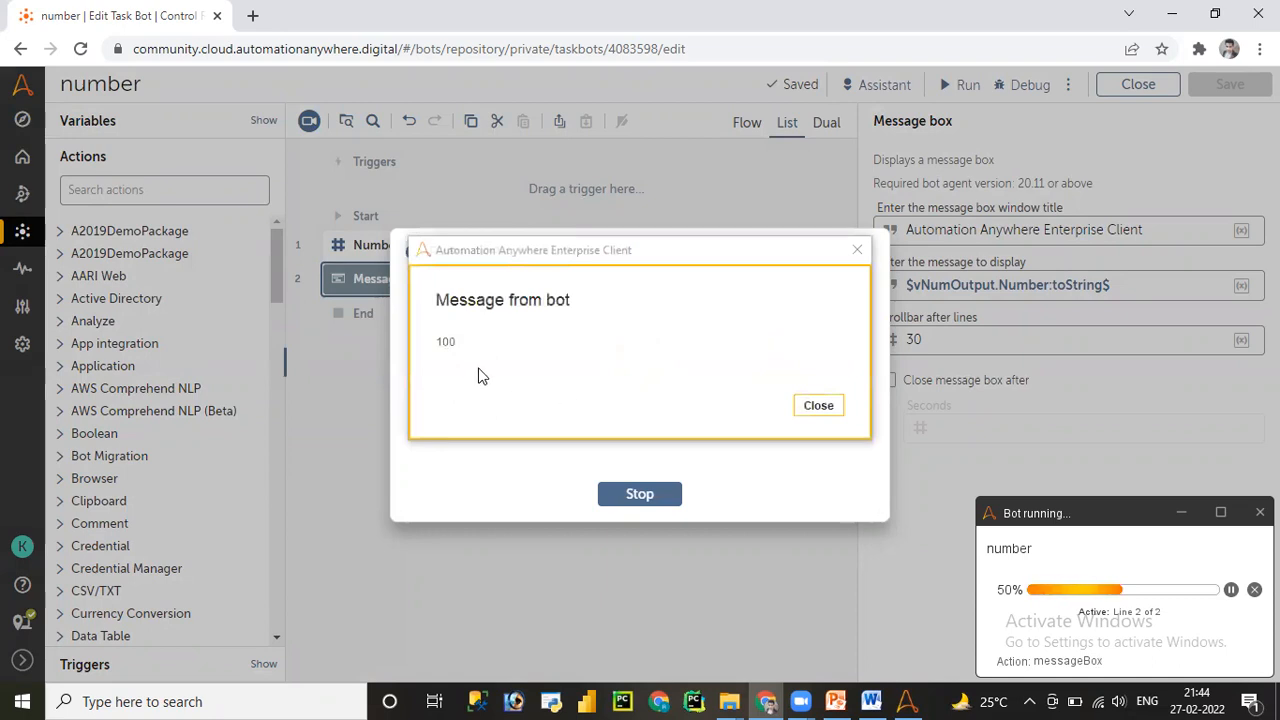
click(818, 406)
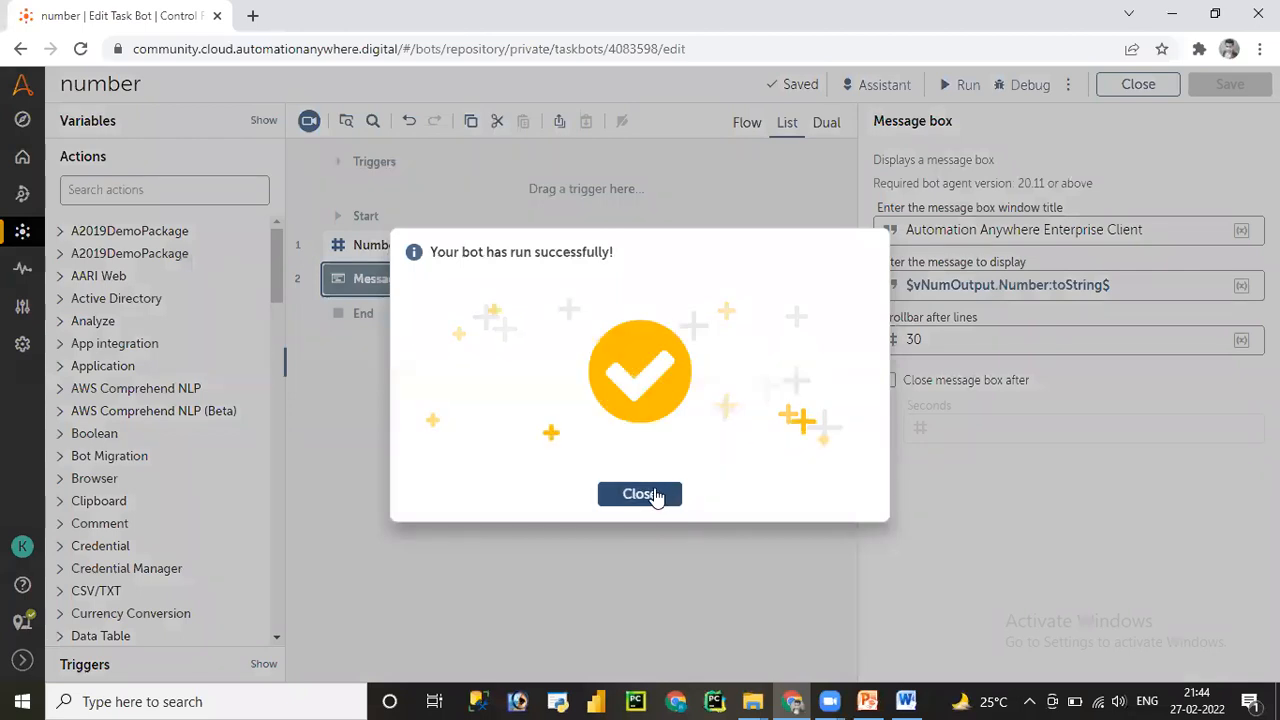
click(655, 494)
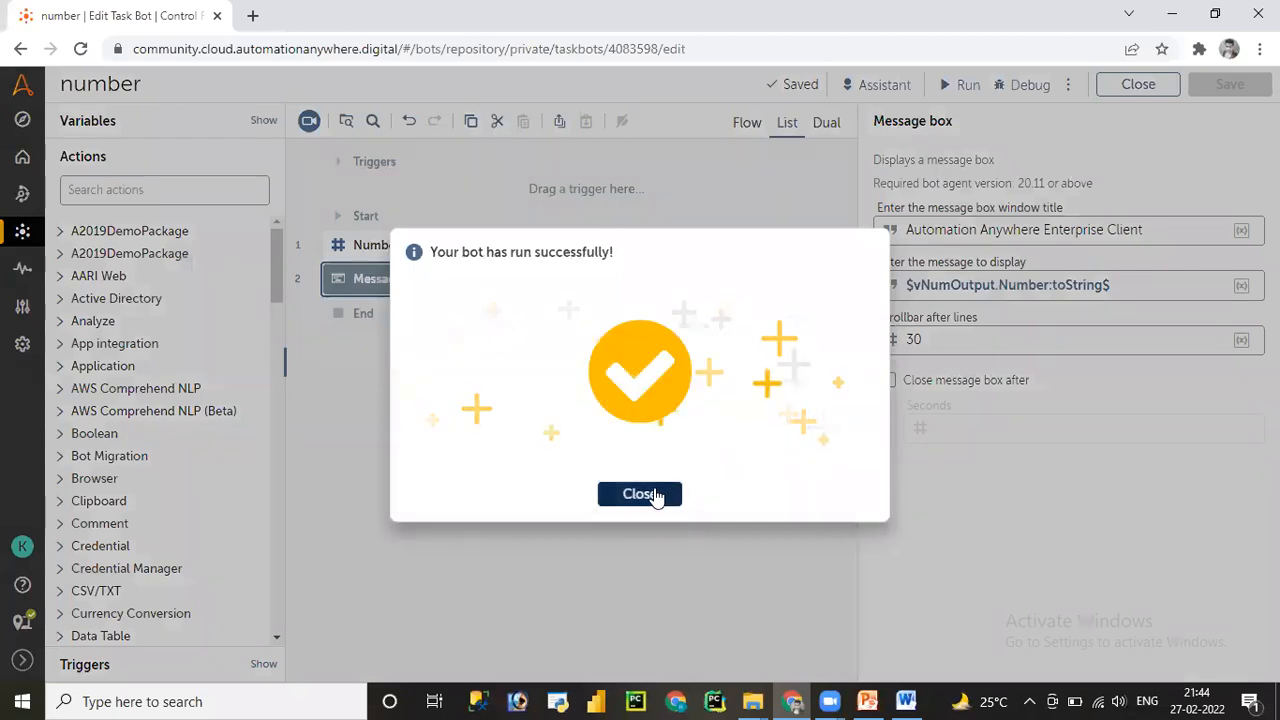
click(113, 192)
- Delete the Assign and Message box steps and add a Number: Decrement step
text(numb)
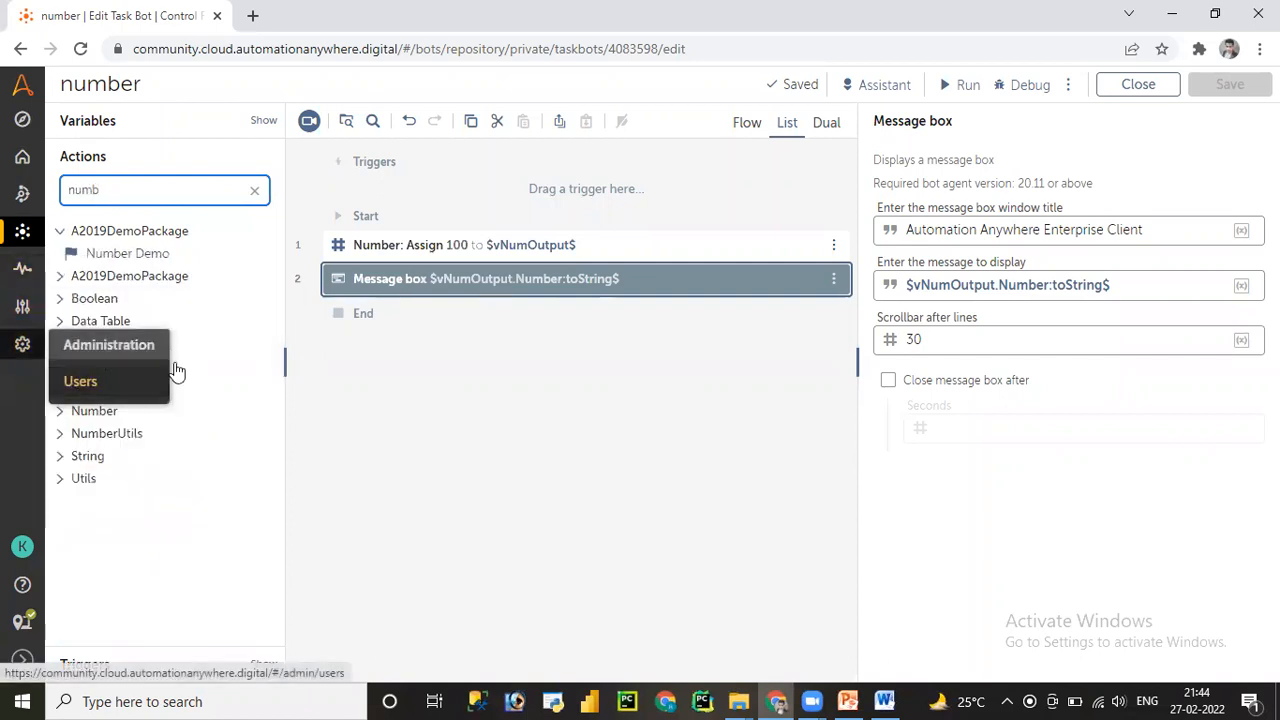
click(62, 412)
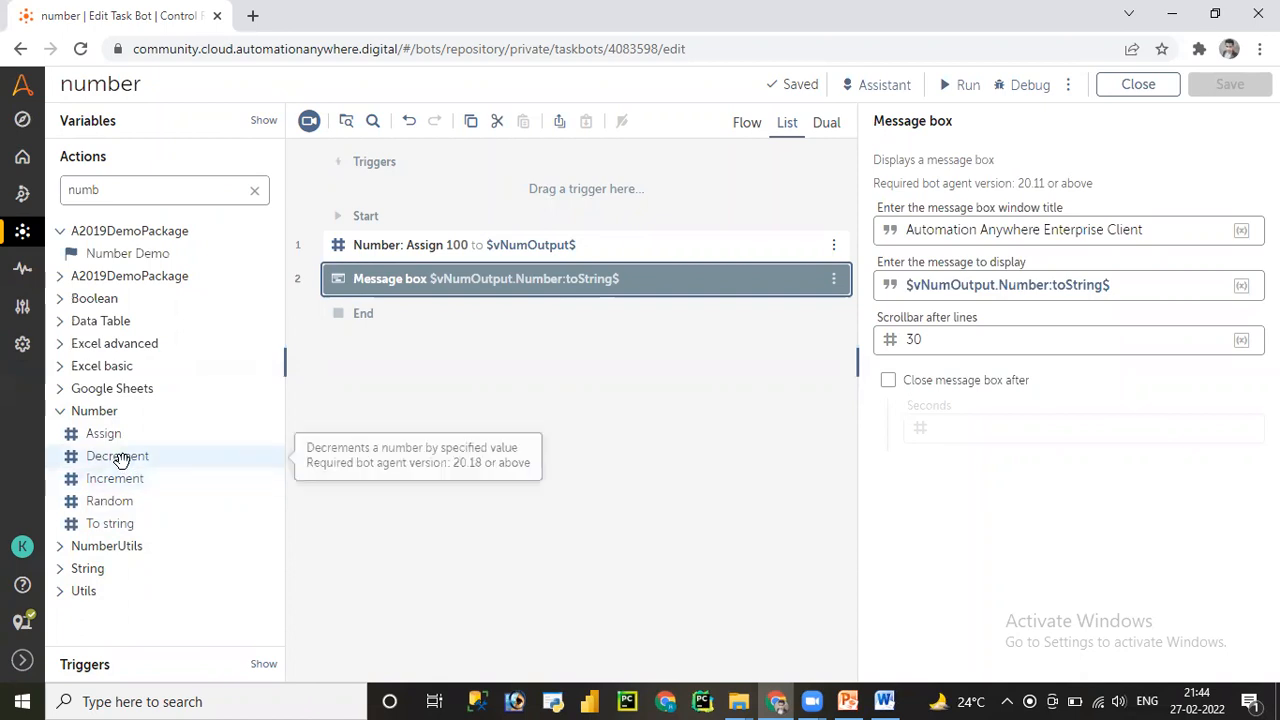
ctrl+click(415, 250)
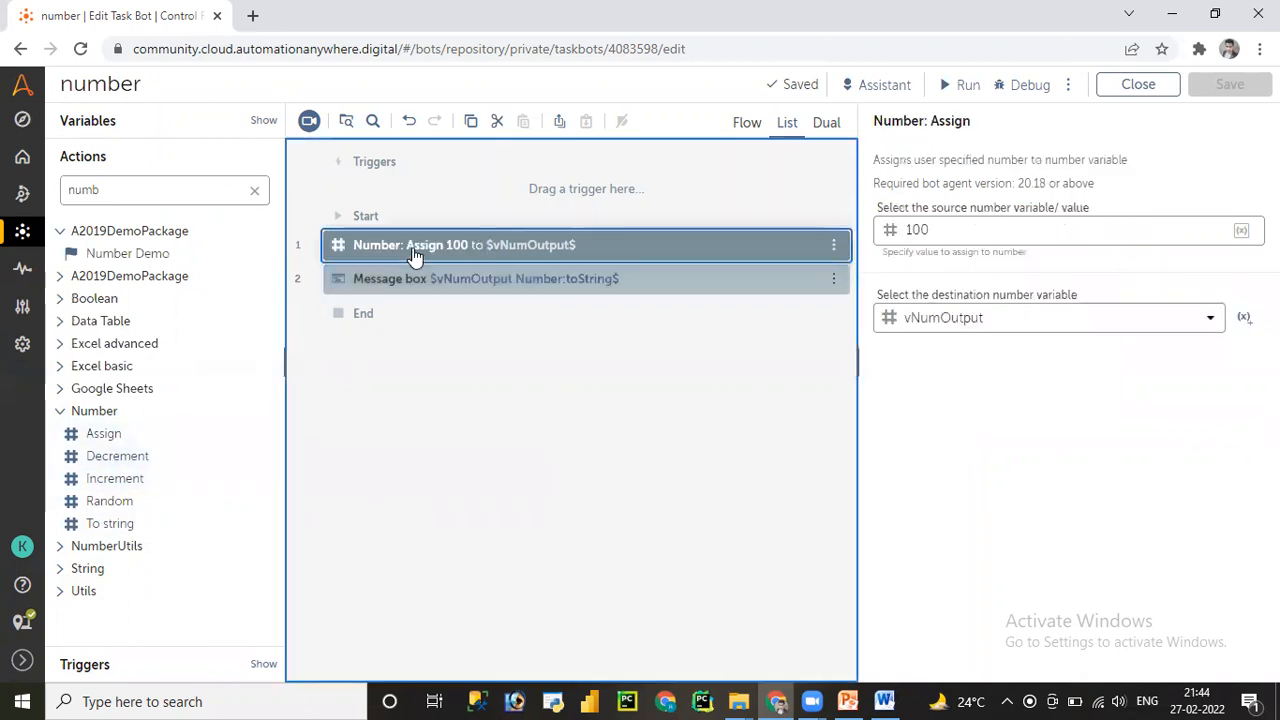
key(Delete)
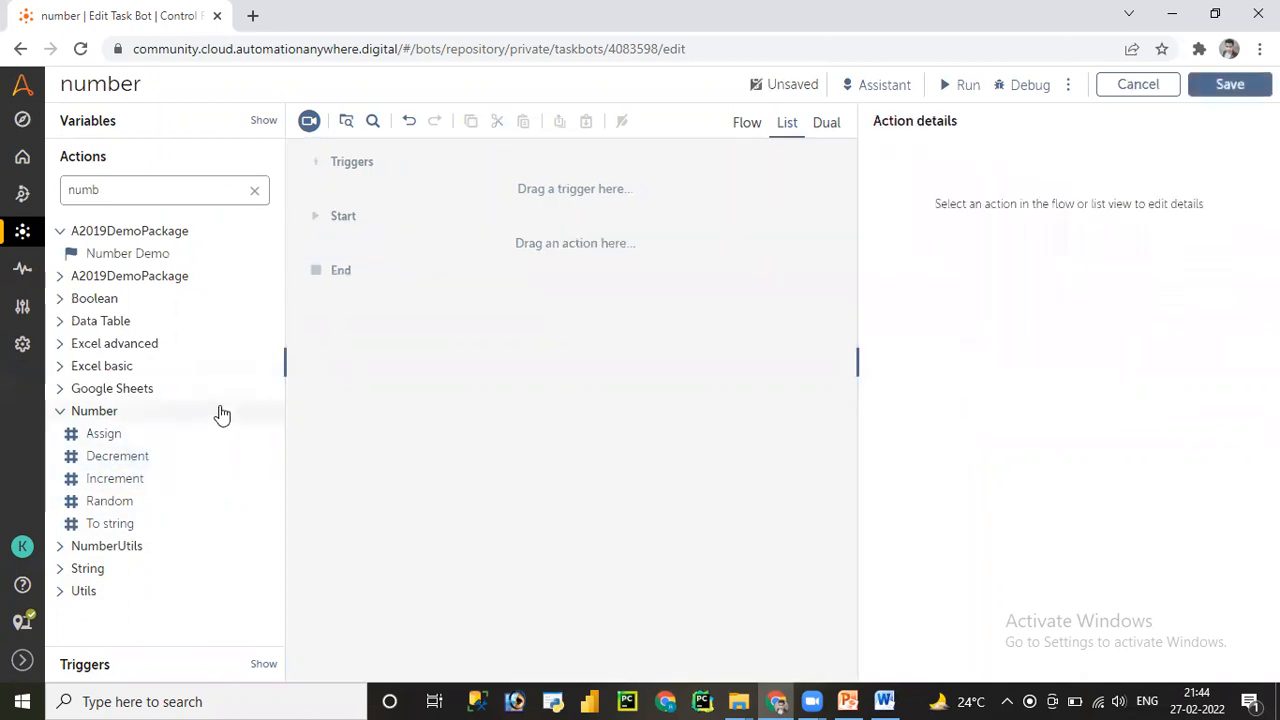
drag(121, 459, 422, 249)
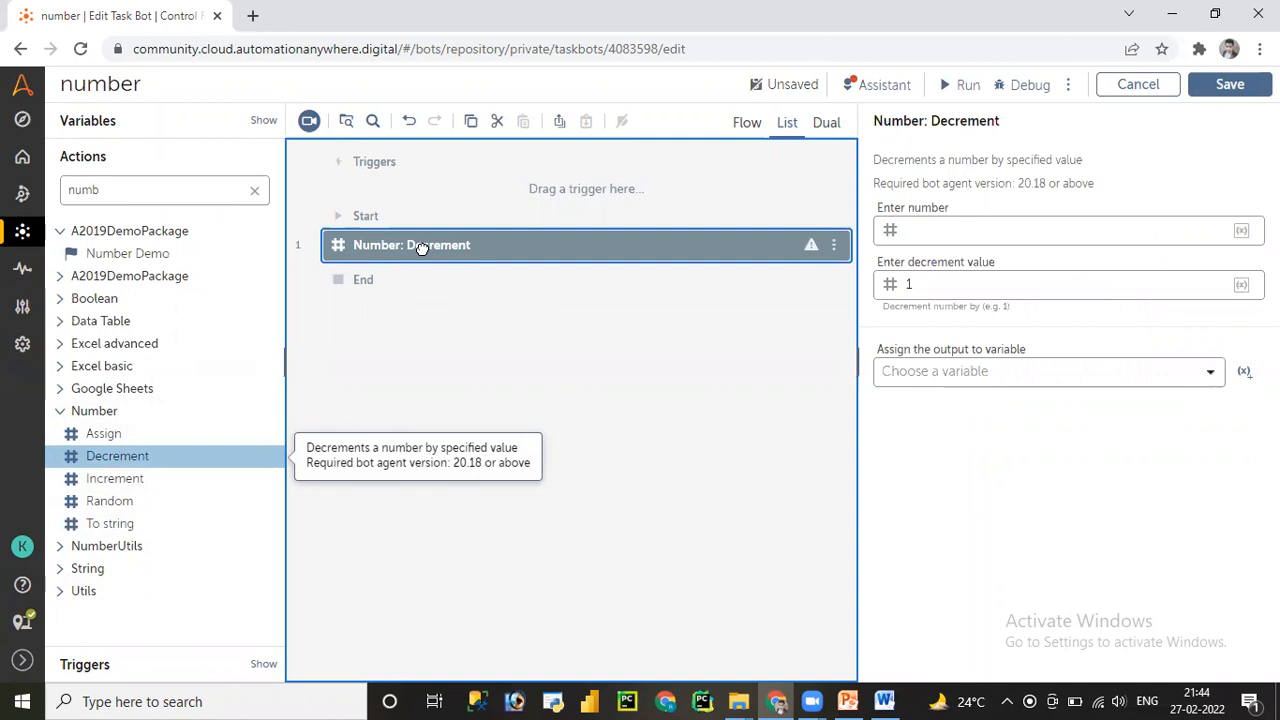
- Save the bot and start a new Number variable named vNum
click(90, 120)
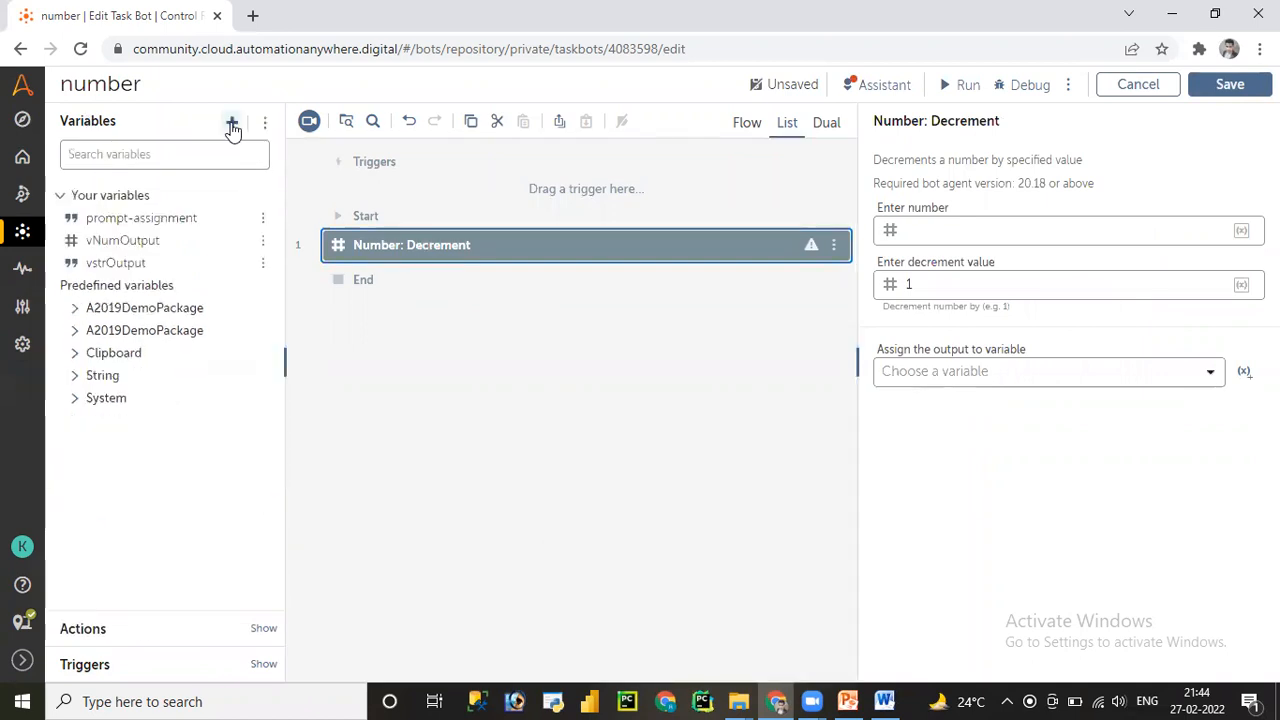
key(ctrl+s)
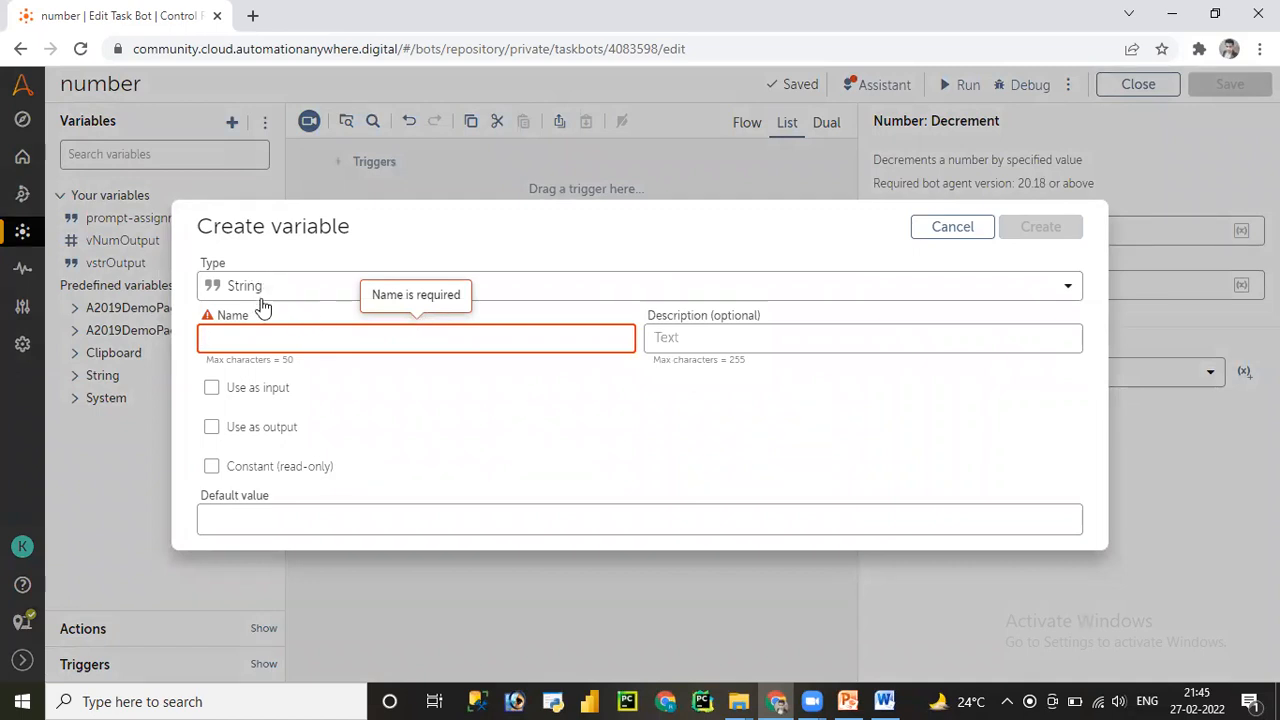
click(320, 295)
click(320, 290)
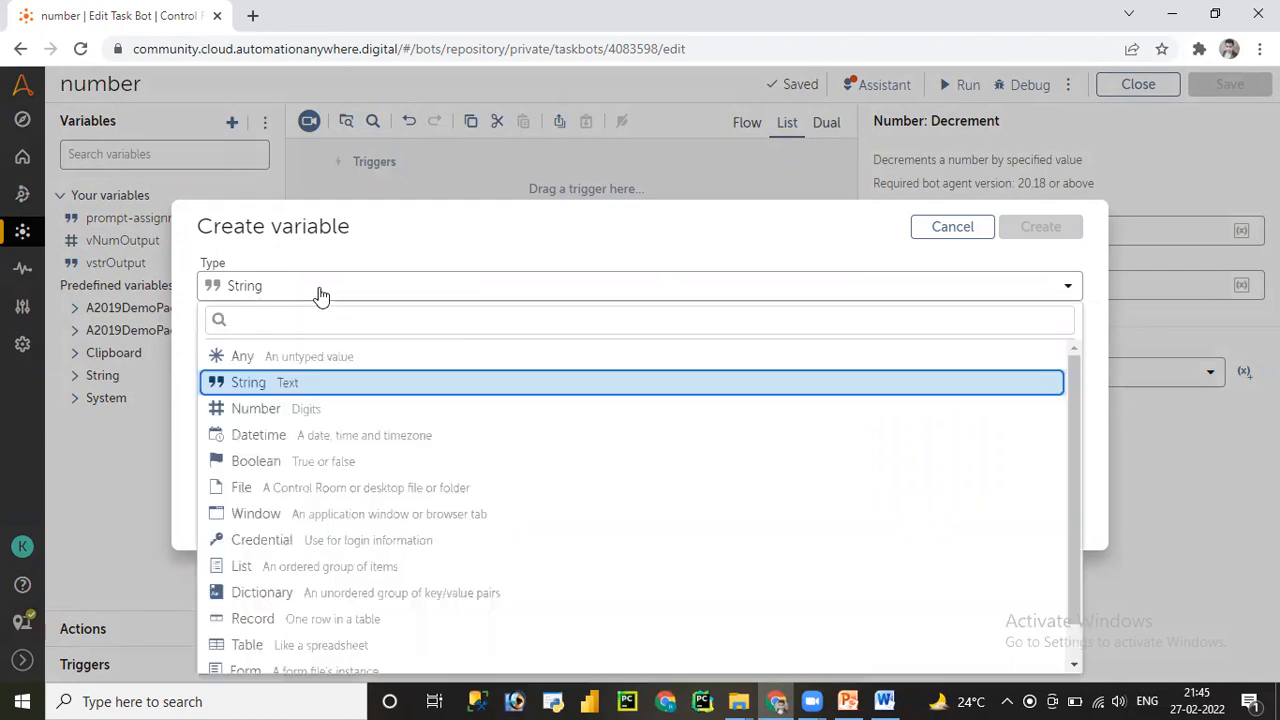
click(278, 410)
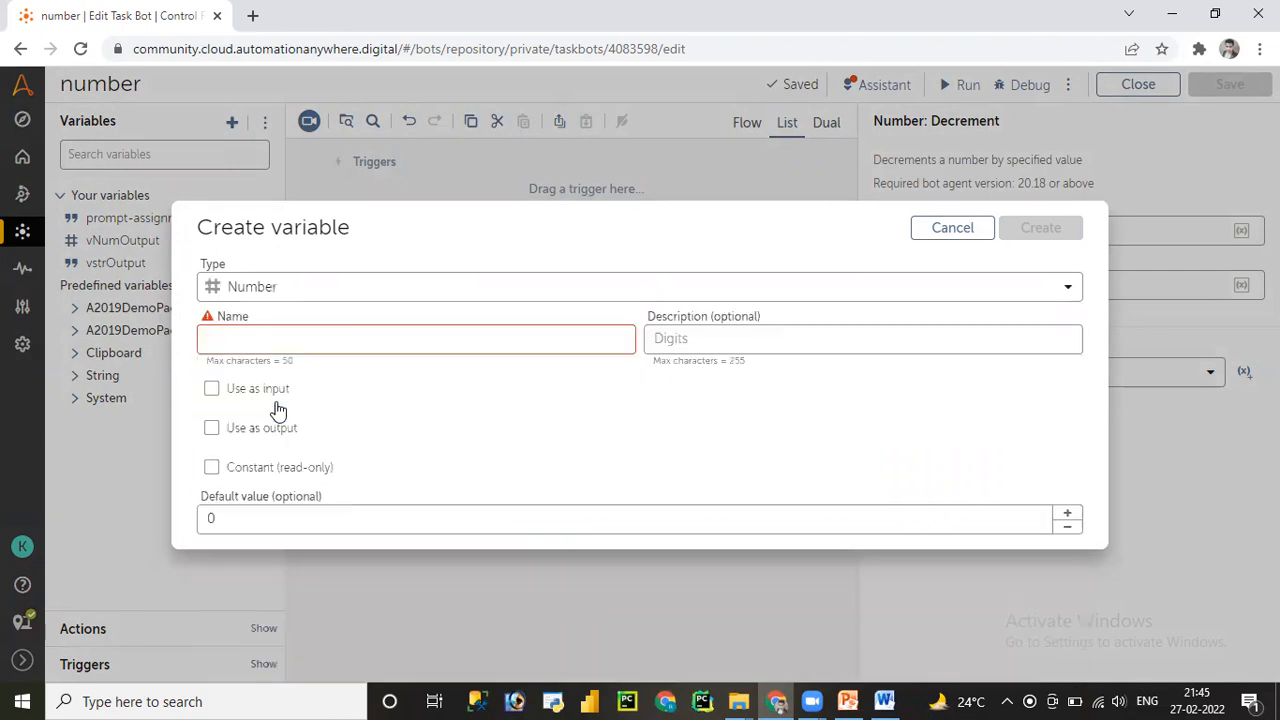
click(363, 343)
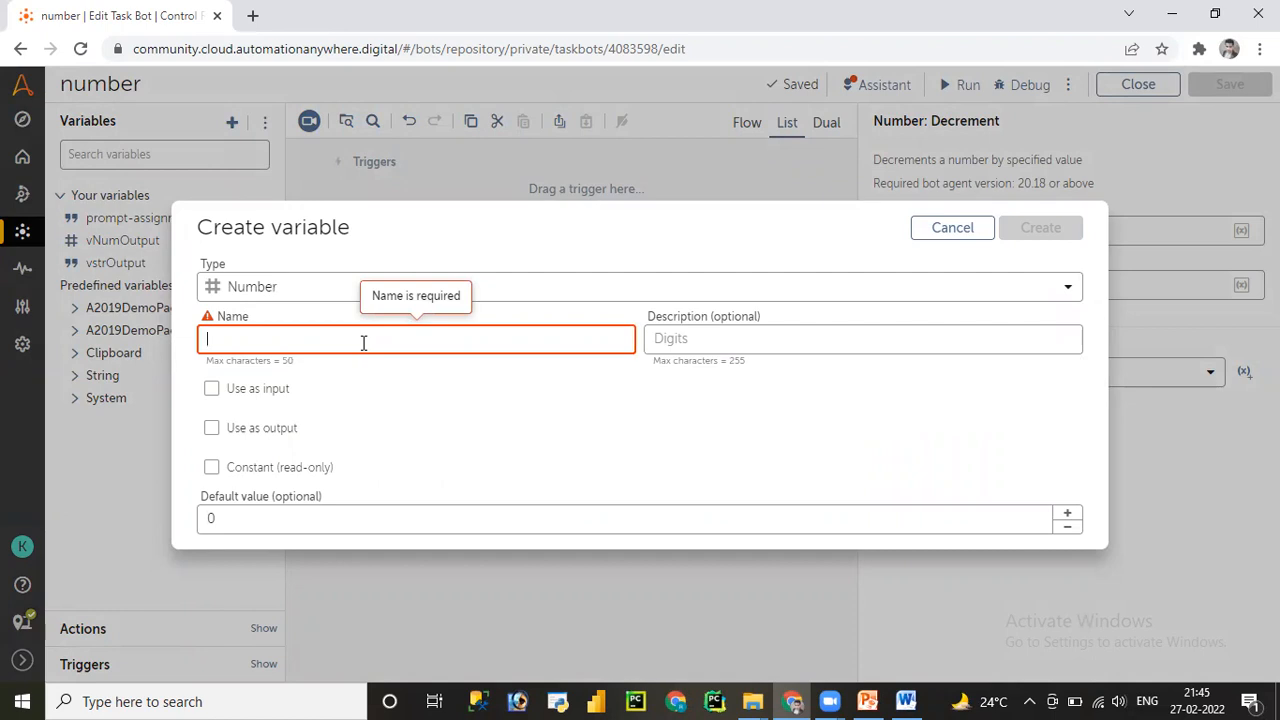
text(vNum)
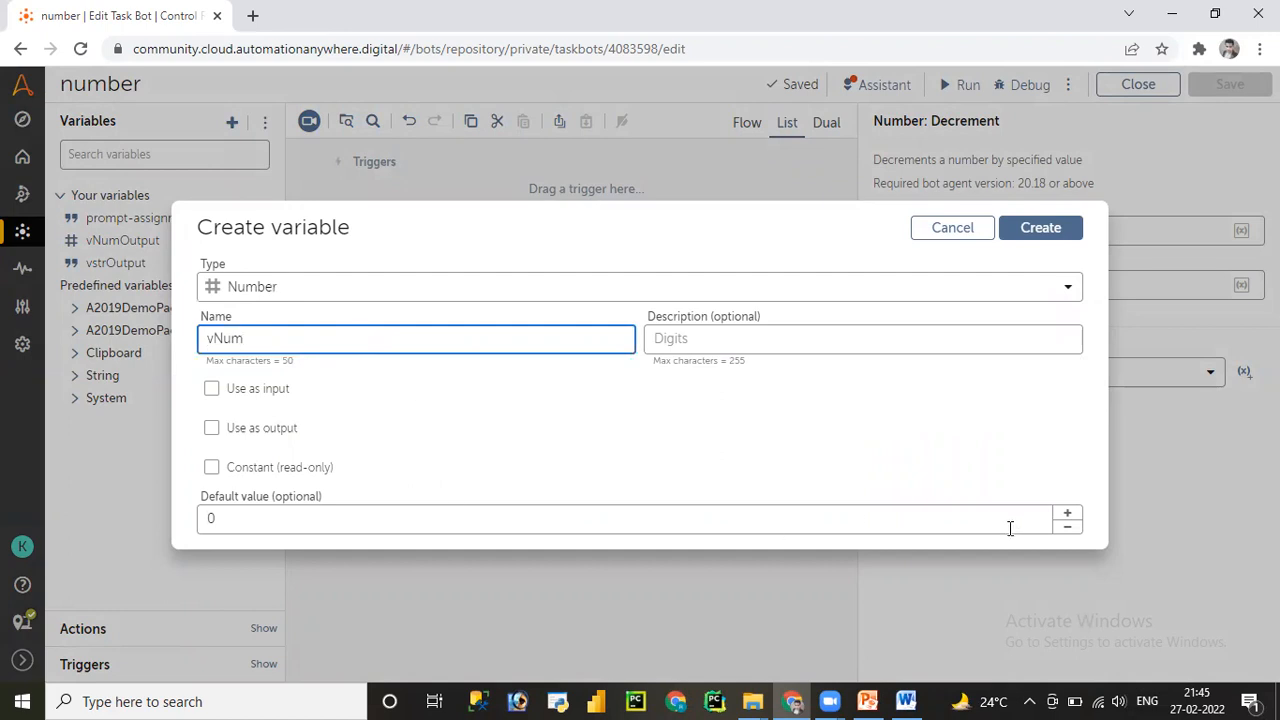
- Raise vNum's default value to 10 and create the variable
click(1069, 514)
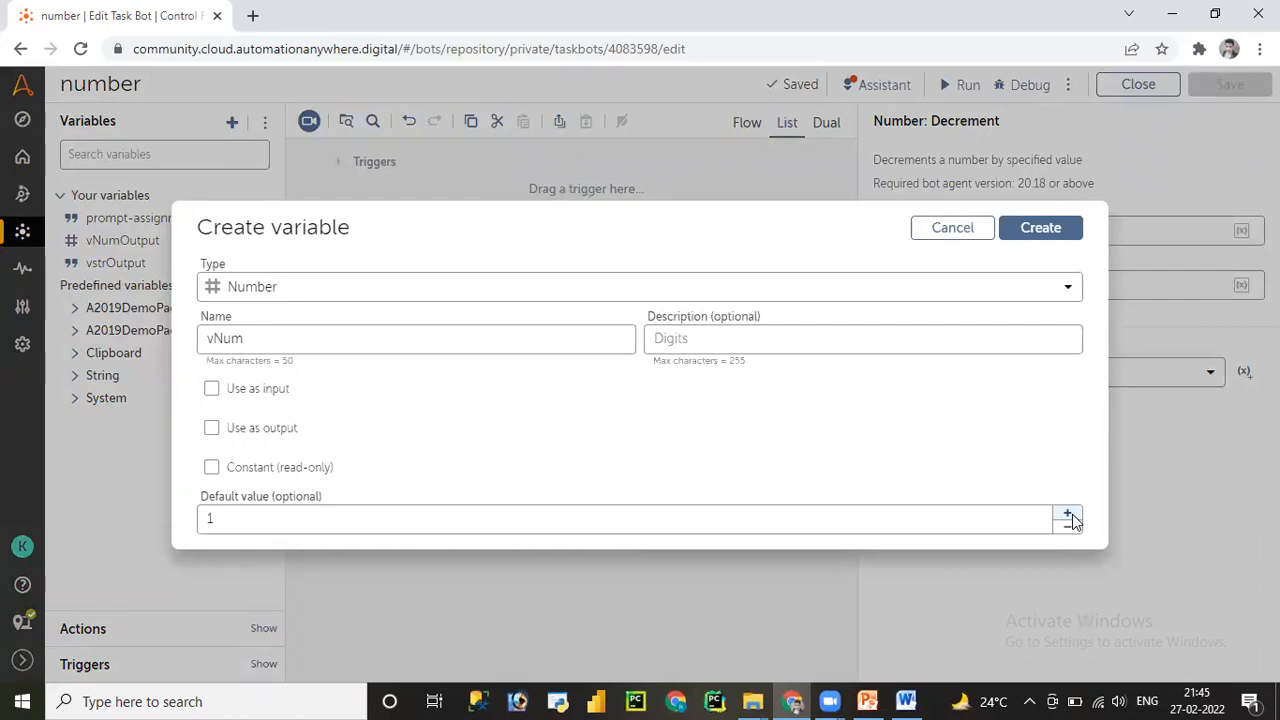
click(1068, 514)
click(1068, 514)
click(1068, 514)
click(1068, 514)
click(1068, 514)
click(1068, 514)
click(1068, 514)
click(1068, 514)
click(1041, 229)
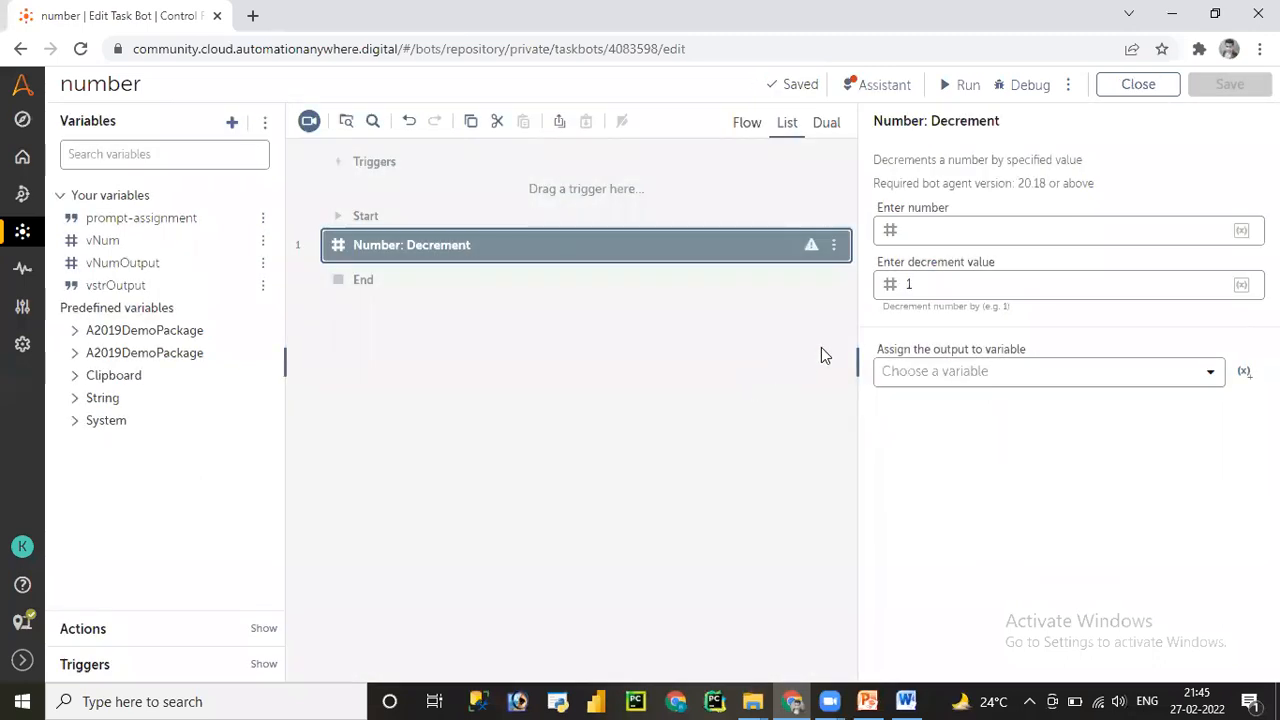
- Make the Decrement step subtract 2 from $vNum$
click(929, 231)
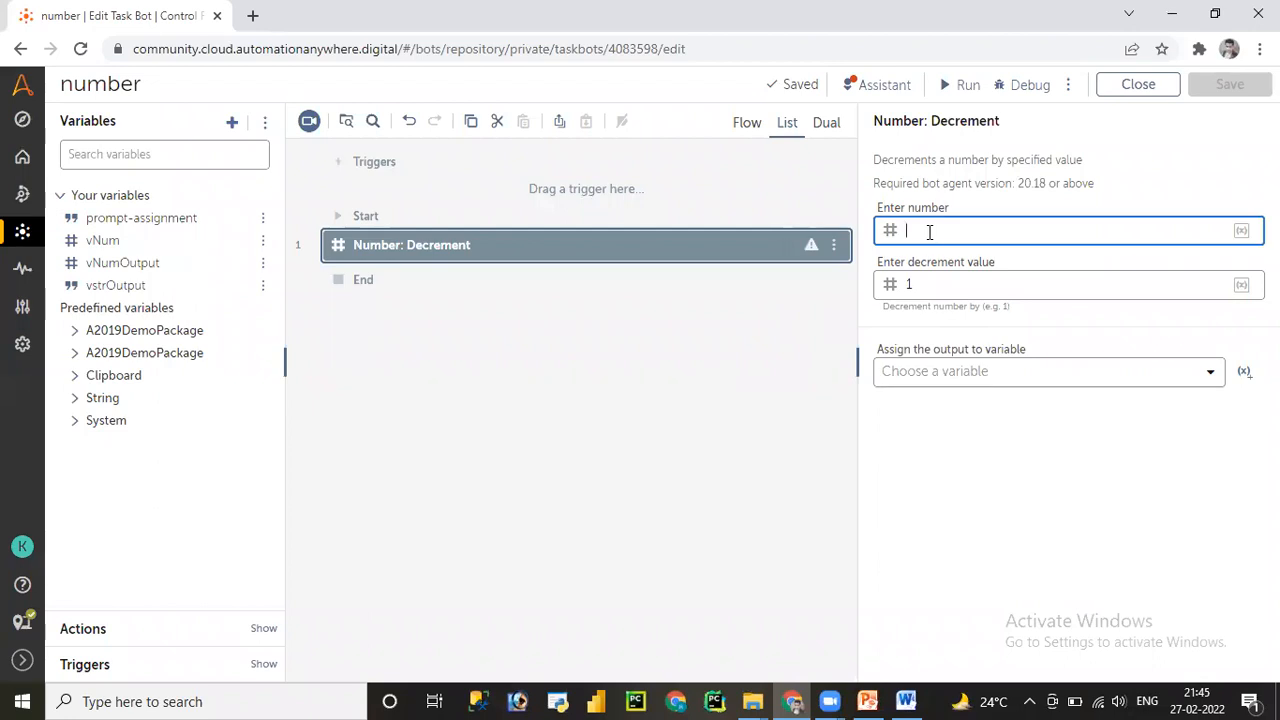
key(F2)
click(709, 372)
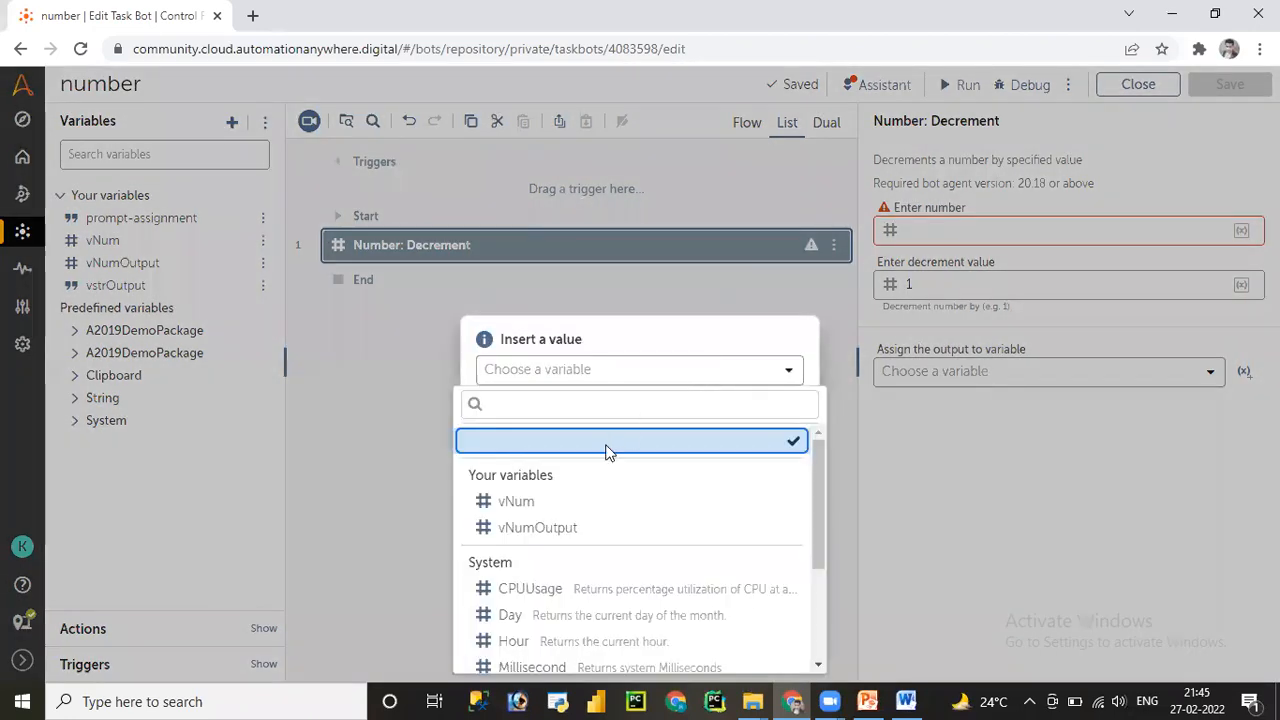
click(562, 501)
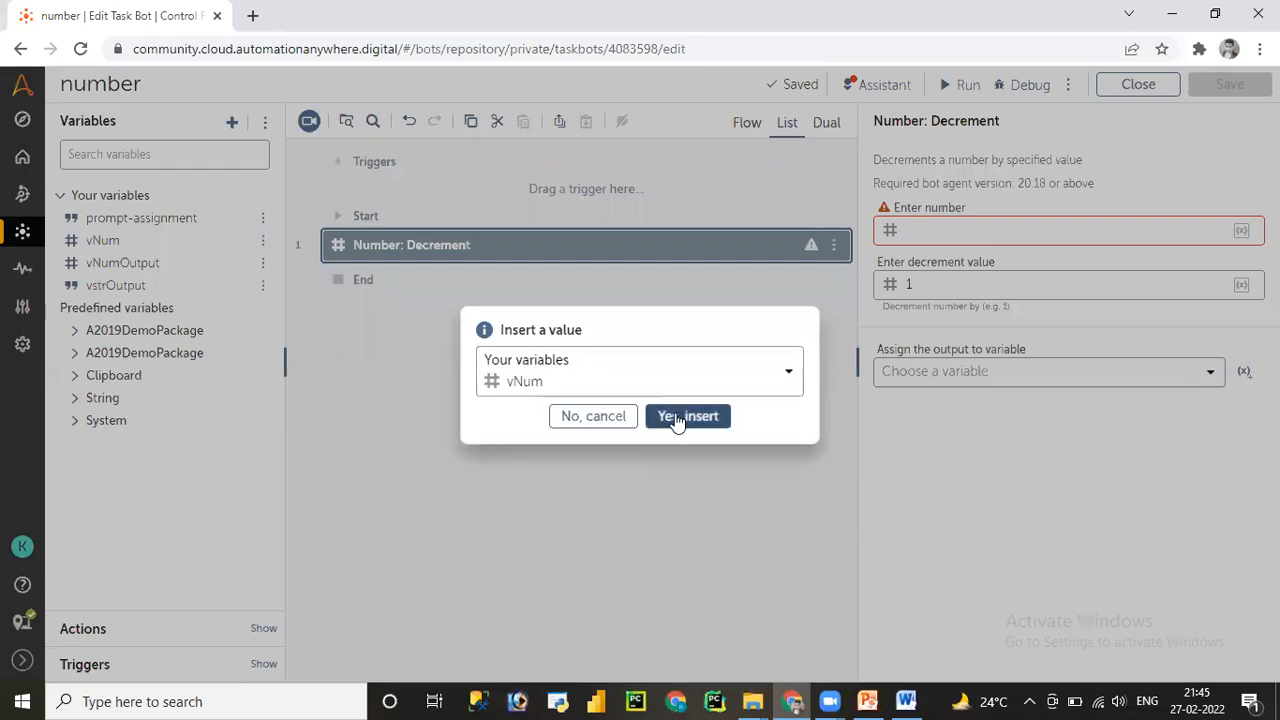
click(679, 418)
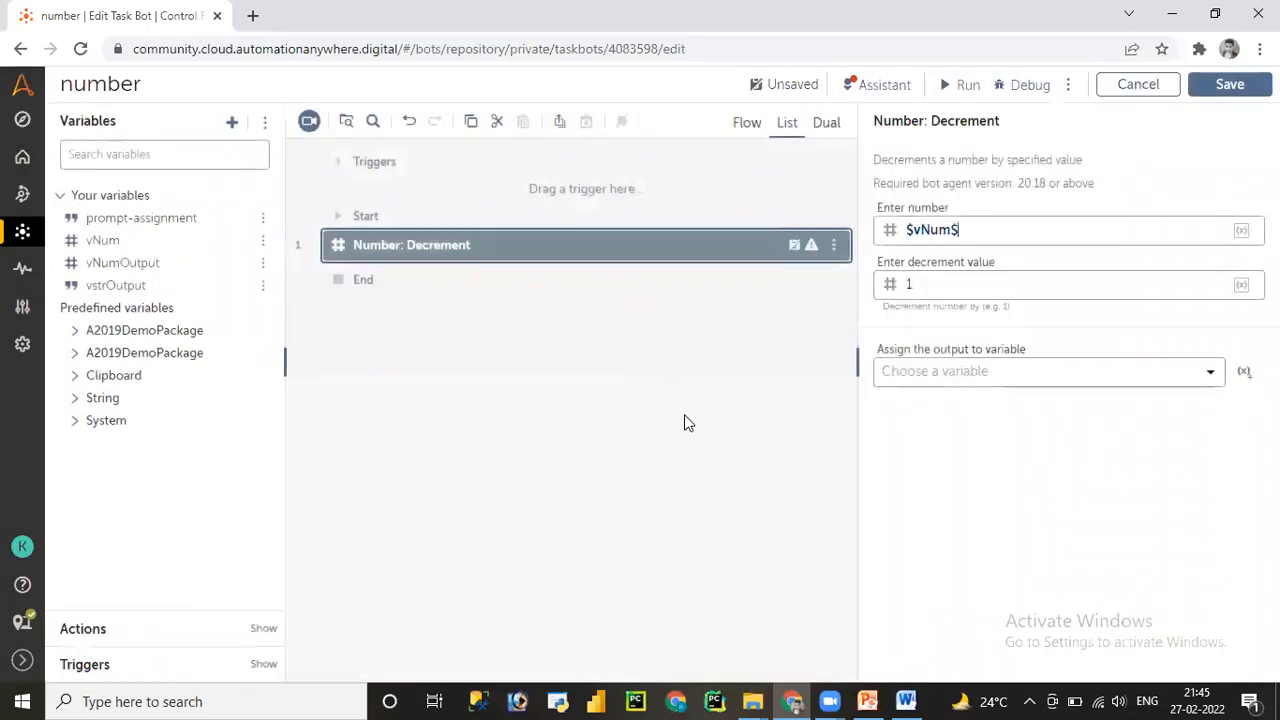
click(961, 283)
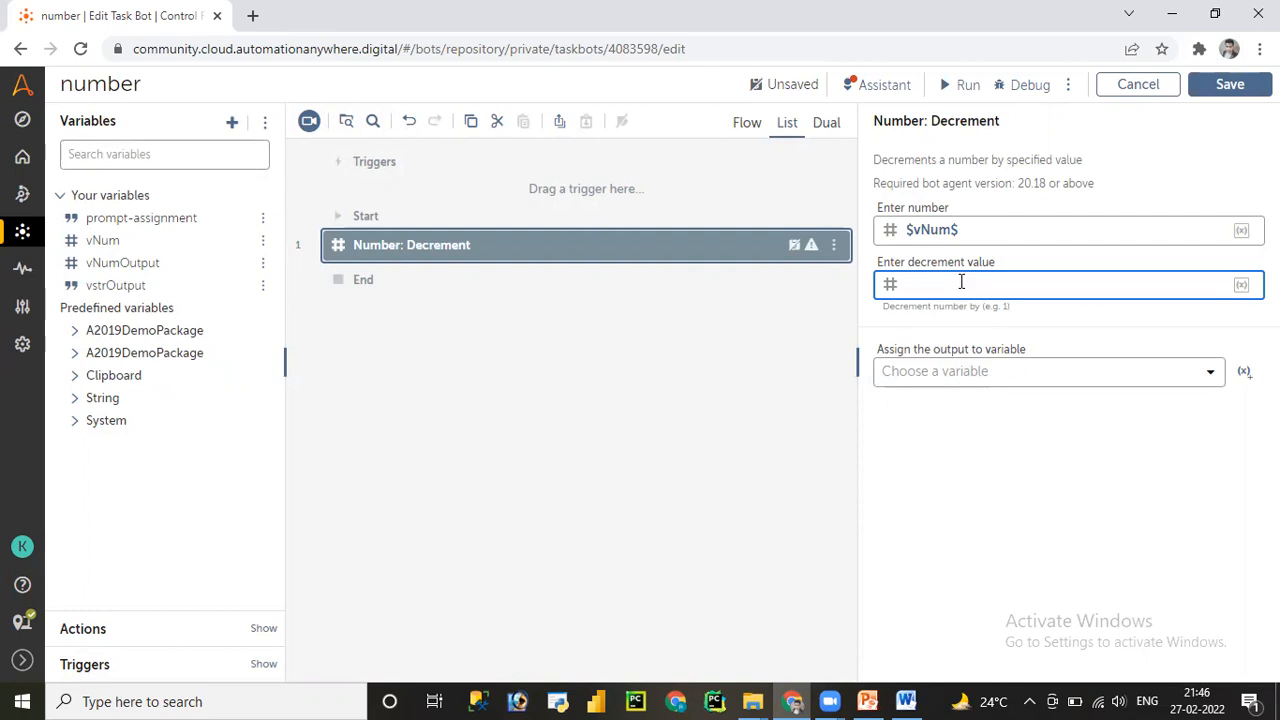
- Assign the decrement output to vNum and save the bot
click(960, 371)
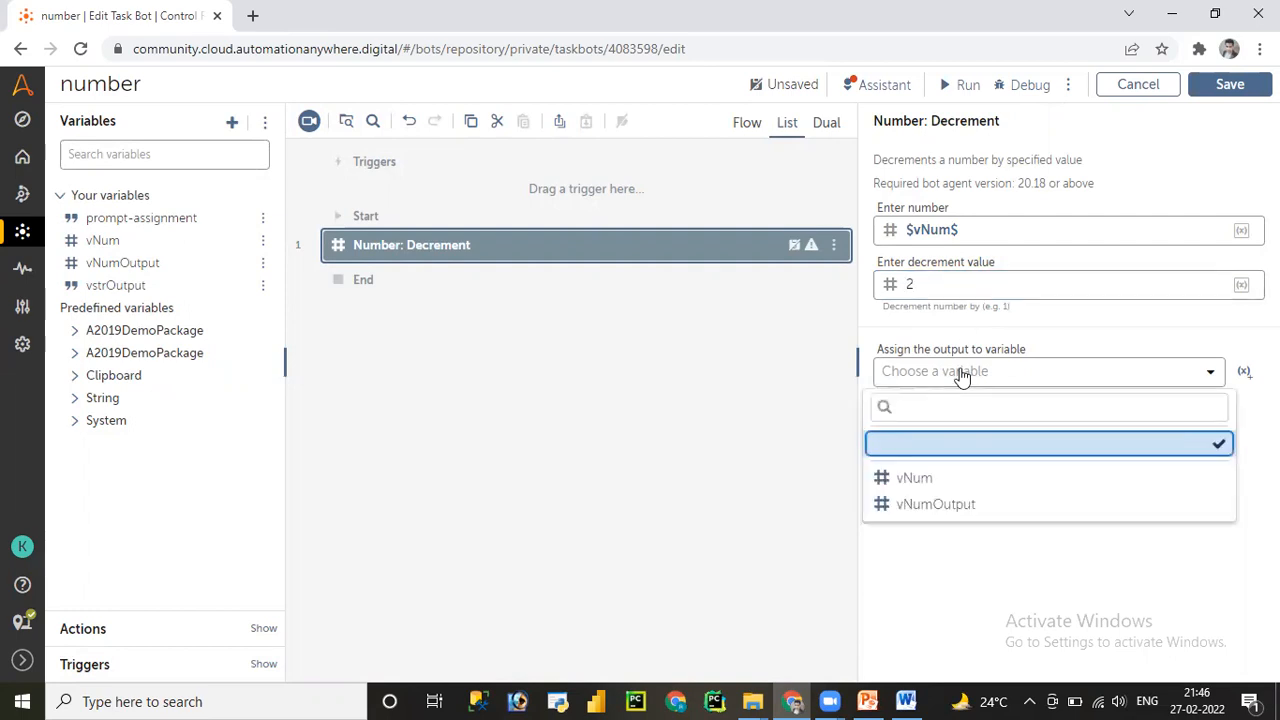
click(926, 481)
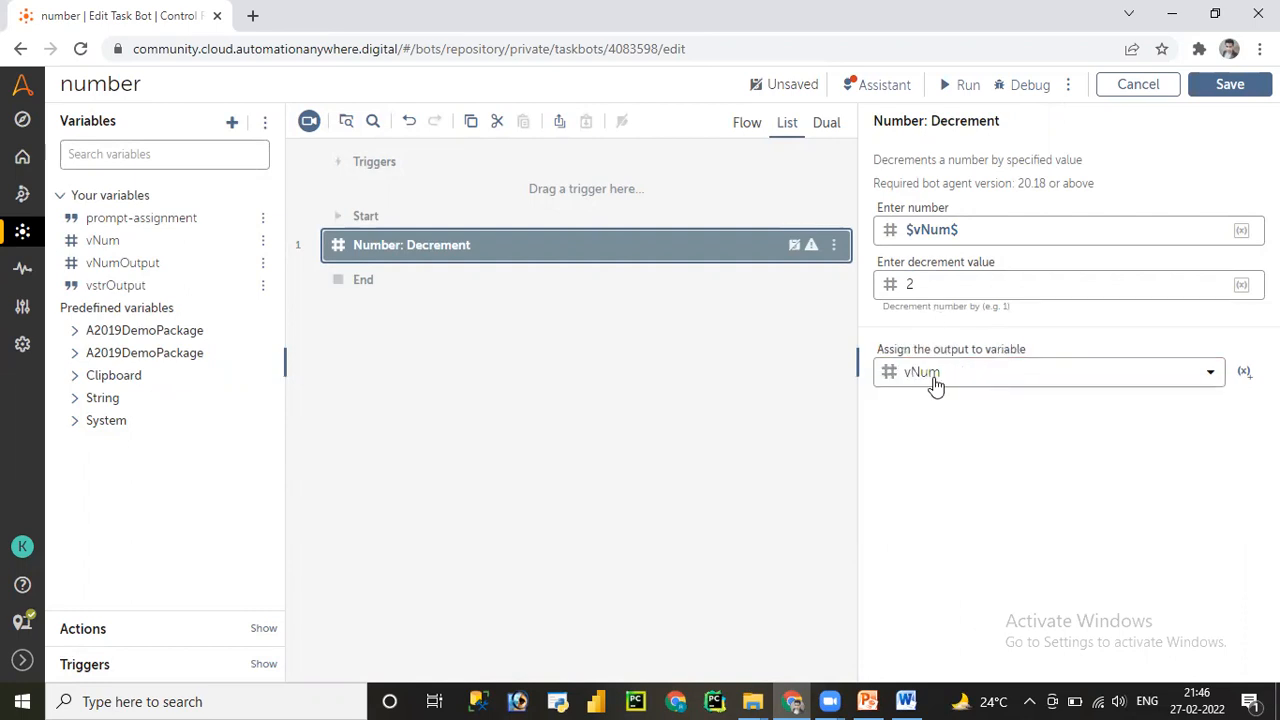
click(1228, 87)
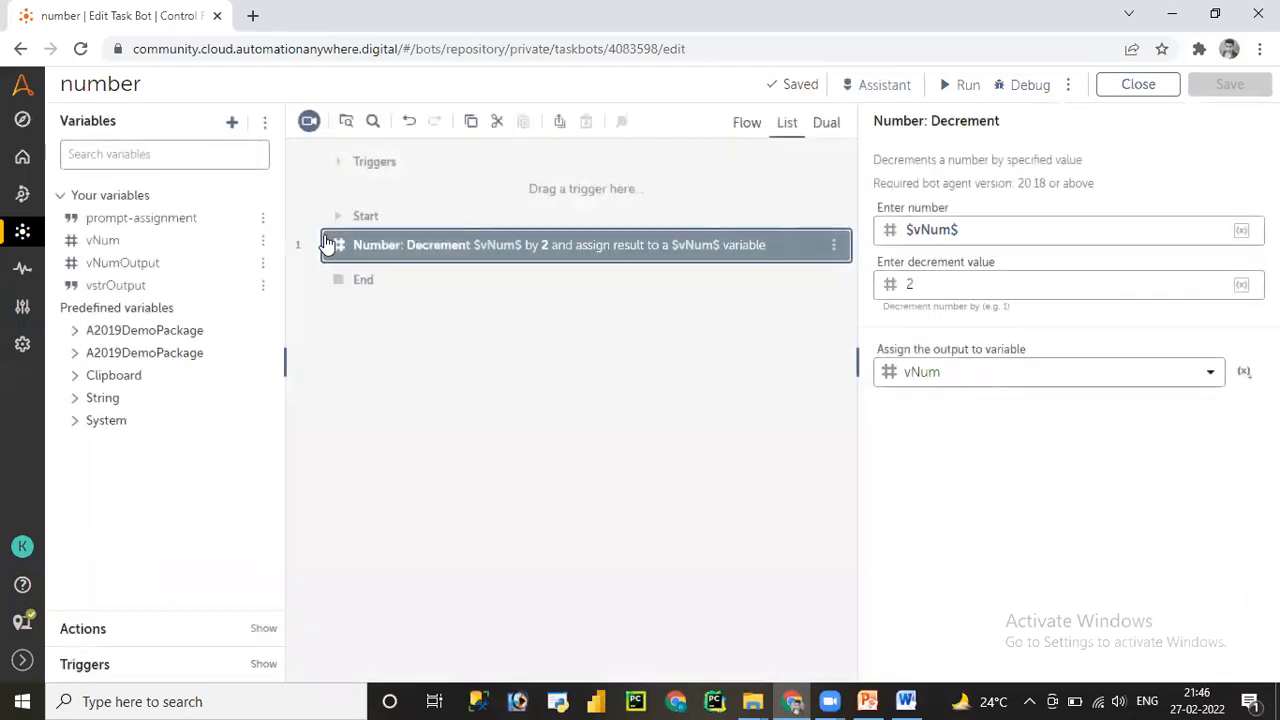
click(117, 150)
- Filter the actions for 'mess' and drag a Message box step below the Decrement step
text(me)
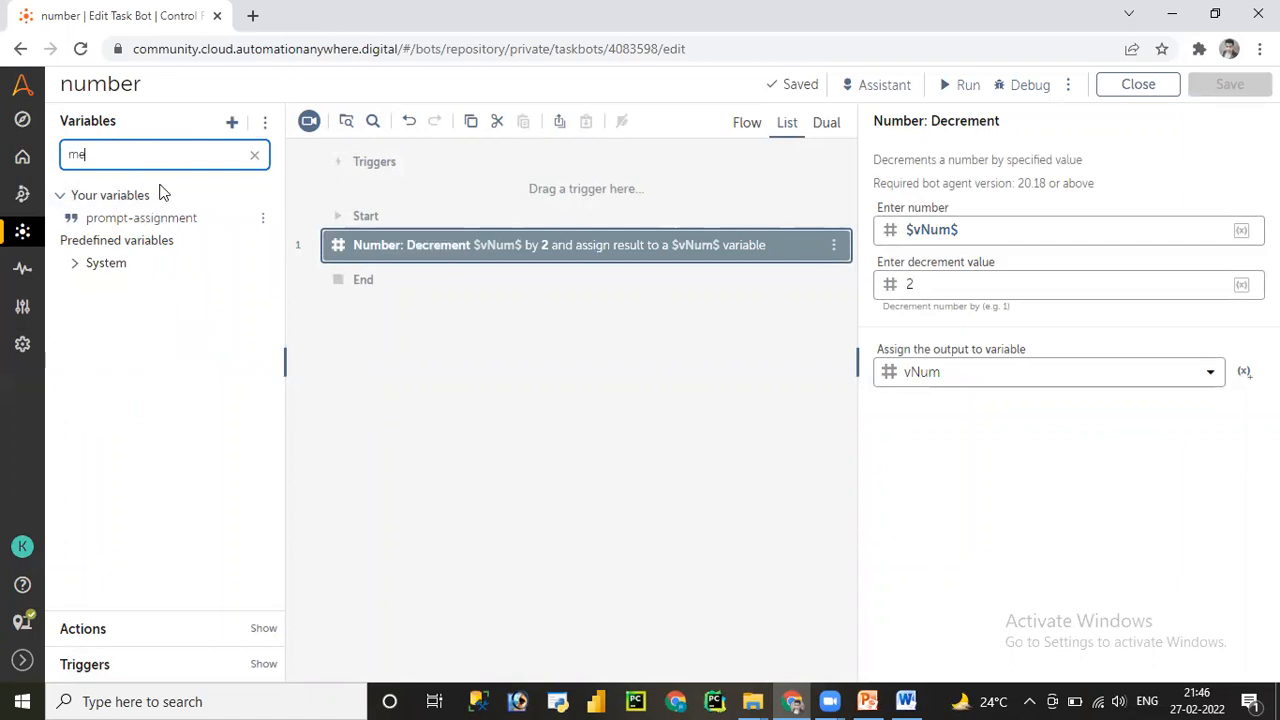
click(80, 638)
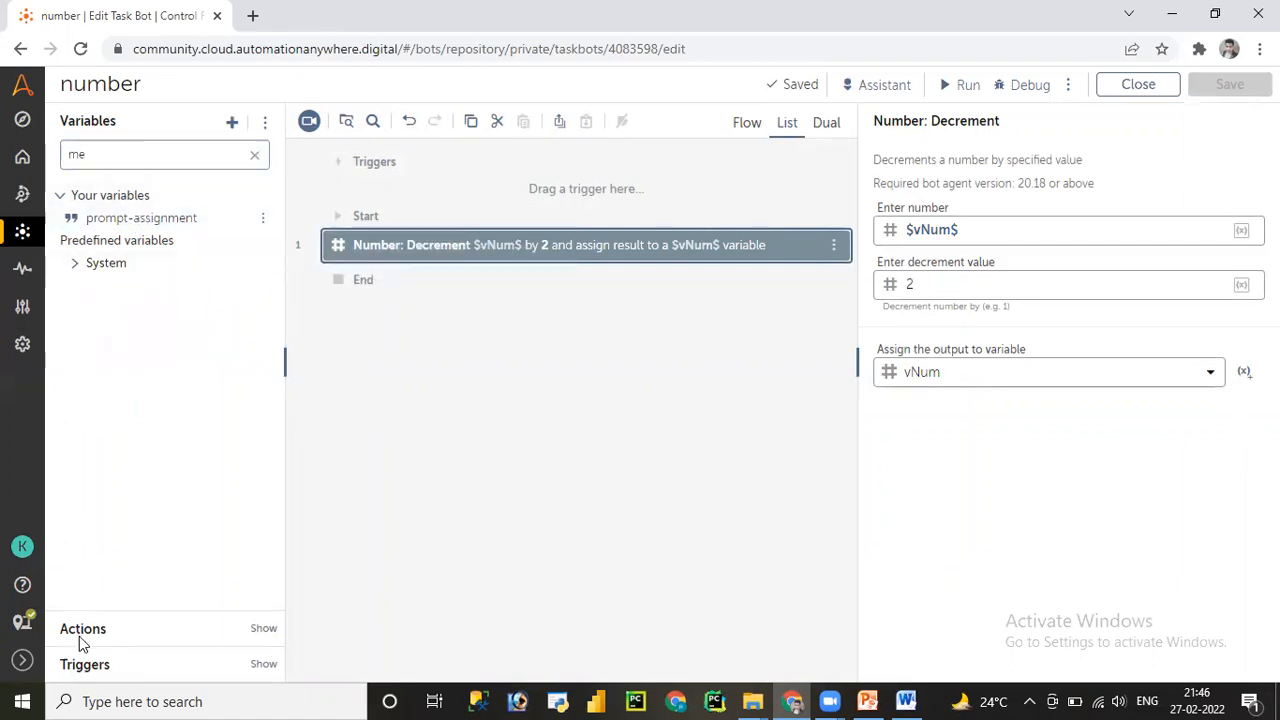
click(252, 191)
text(mess)
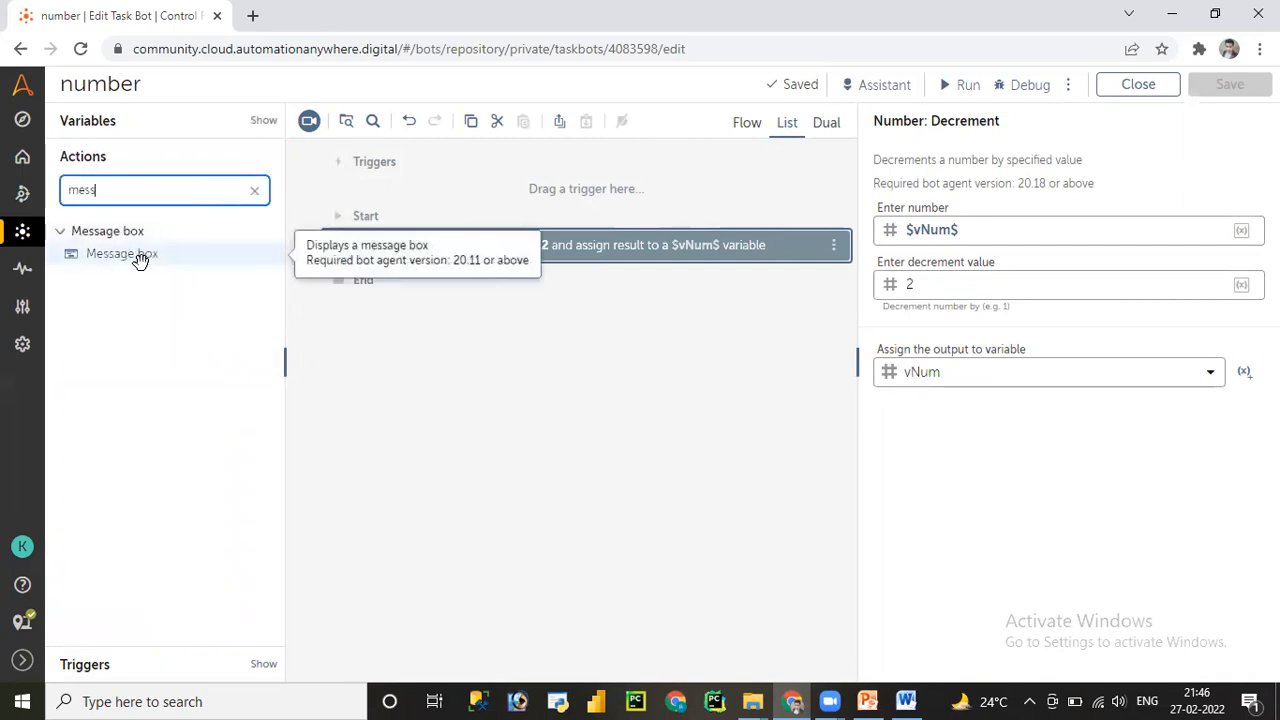
drag(137, 257, 437, 274)
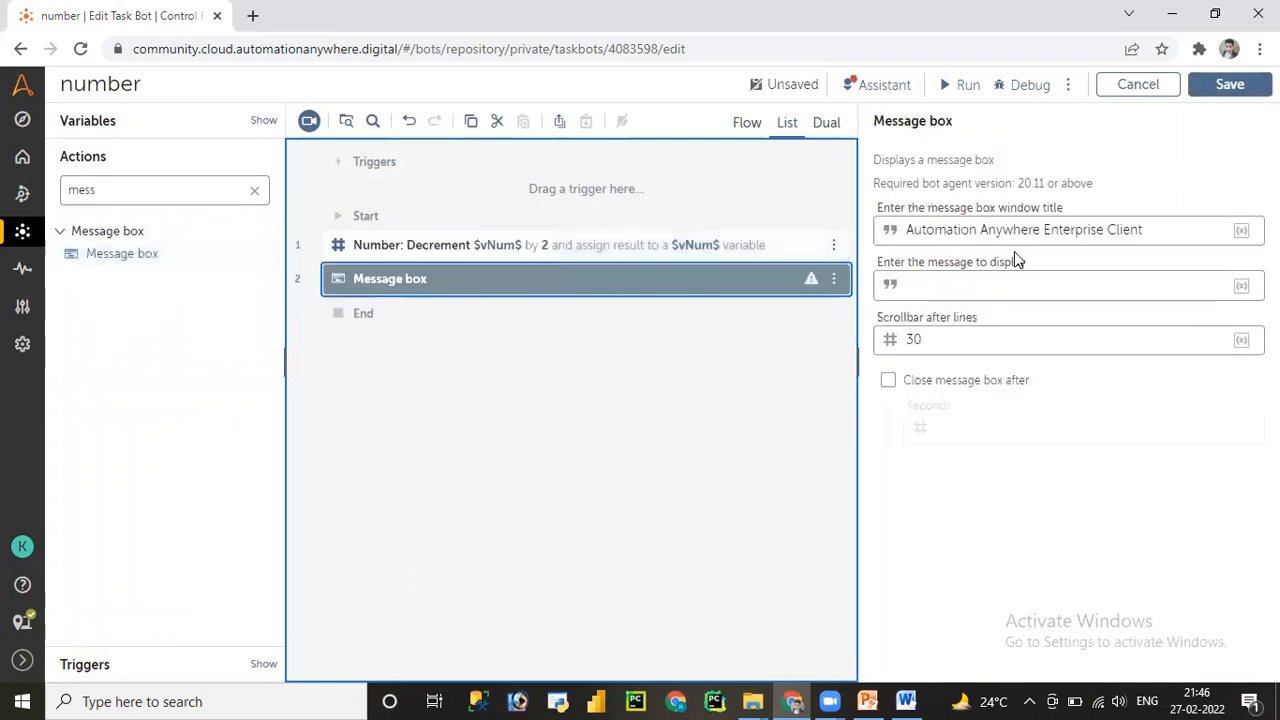
- Set the Message box text to $vNum.Number:toString$ and save the bot
click(993, 284)
key(F2)
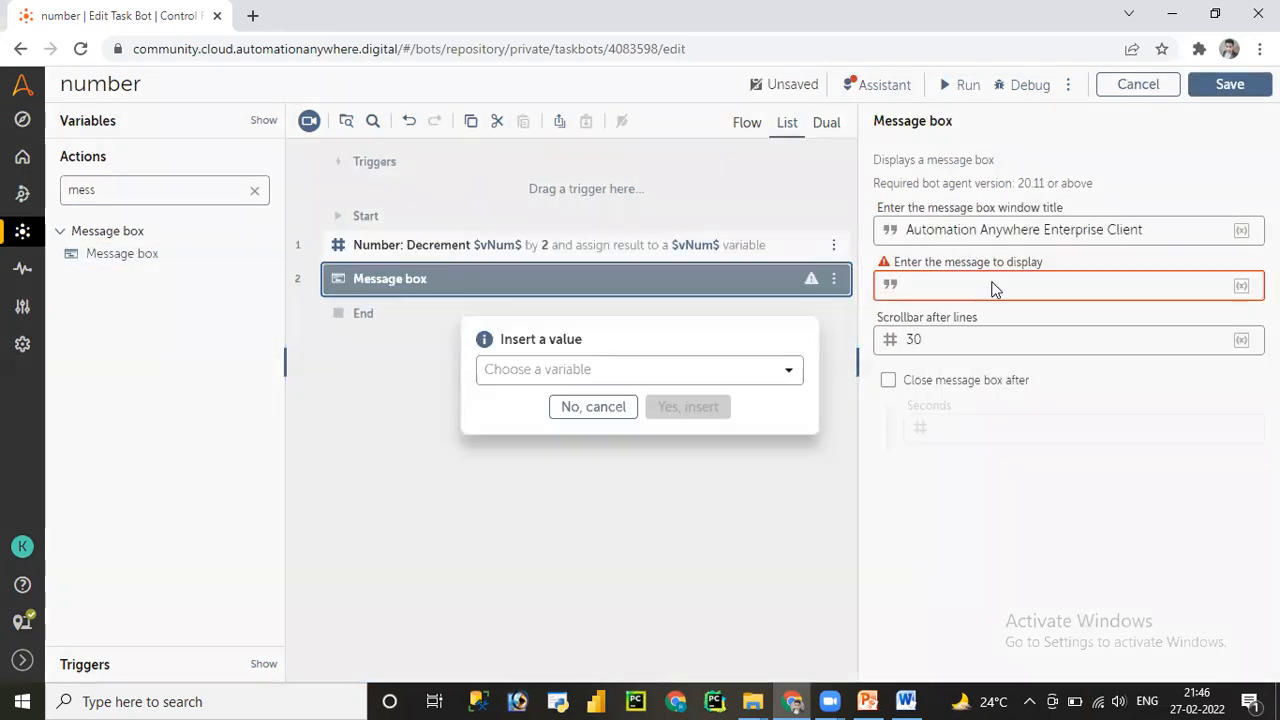
click(667, 372)
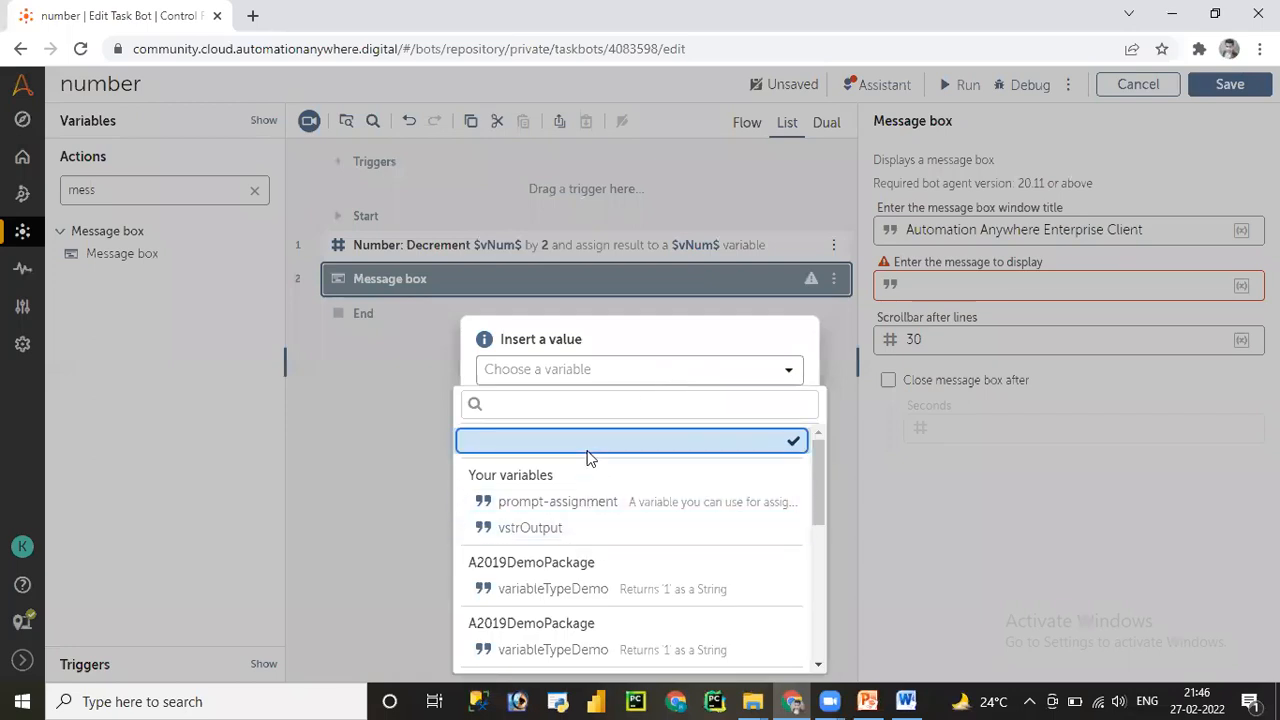
click(638, 341)
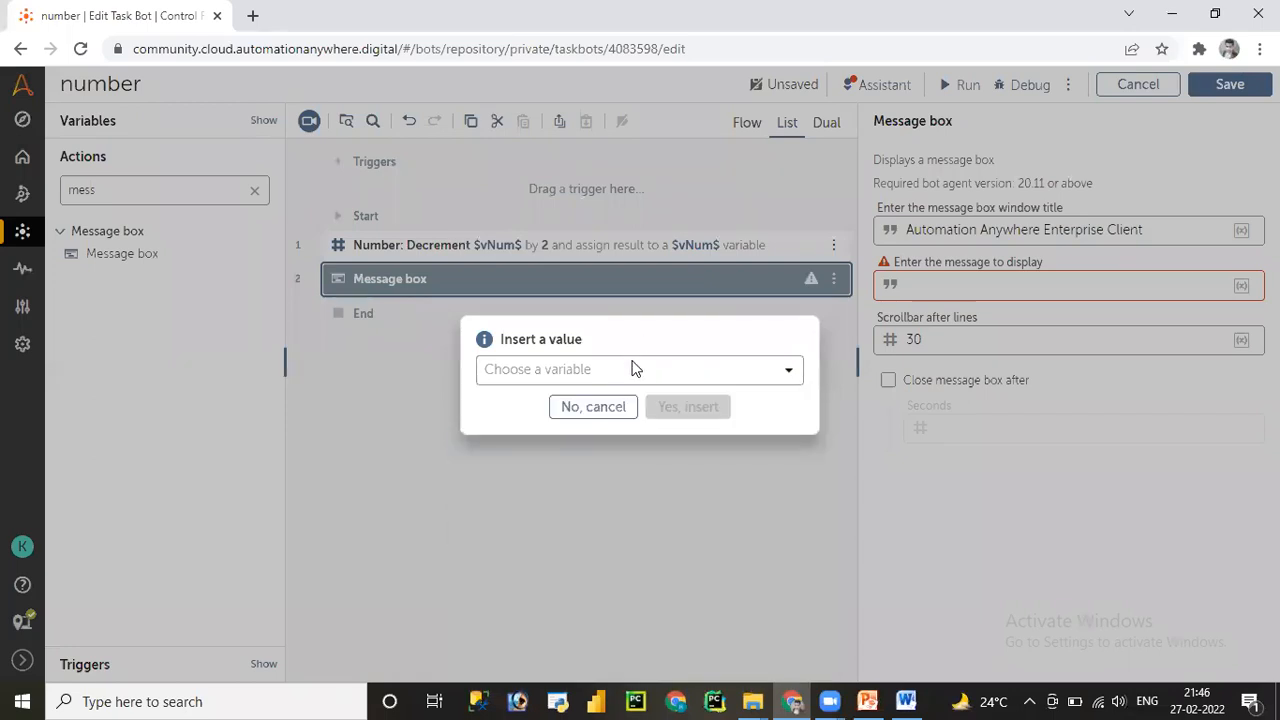
click(594, 407)
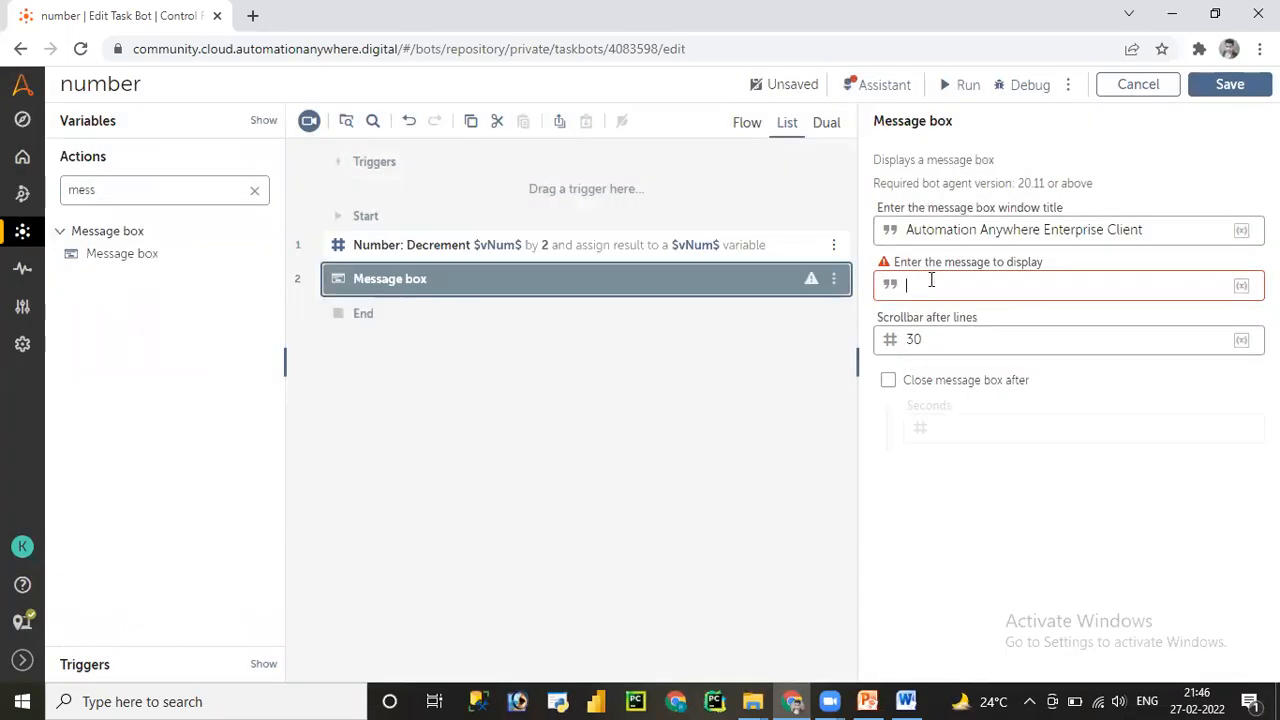
text($)
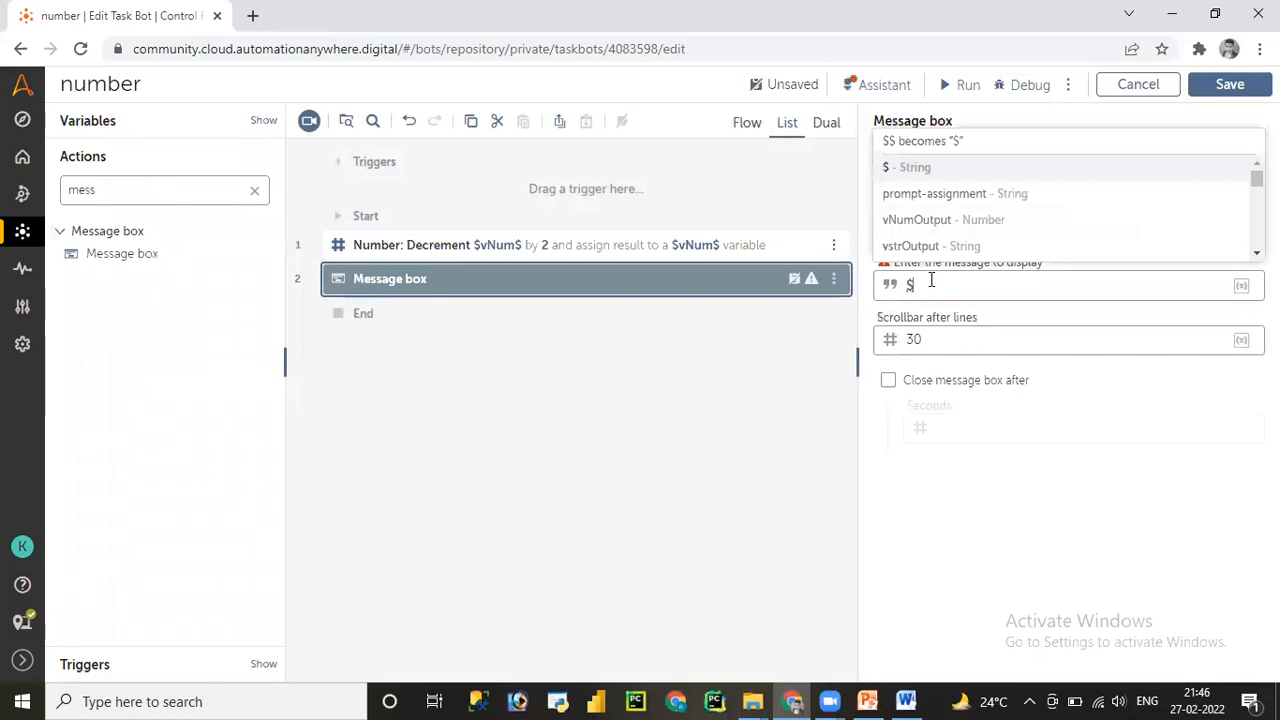
text(vn)
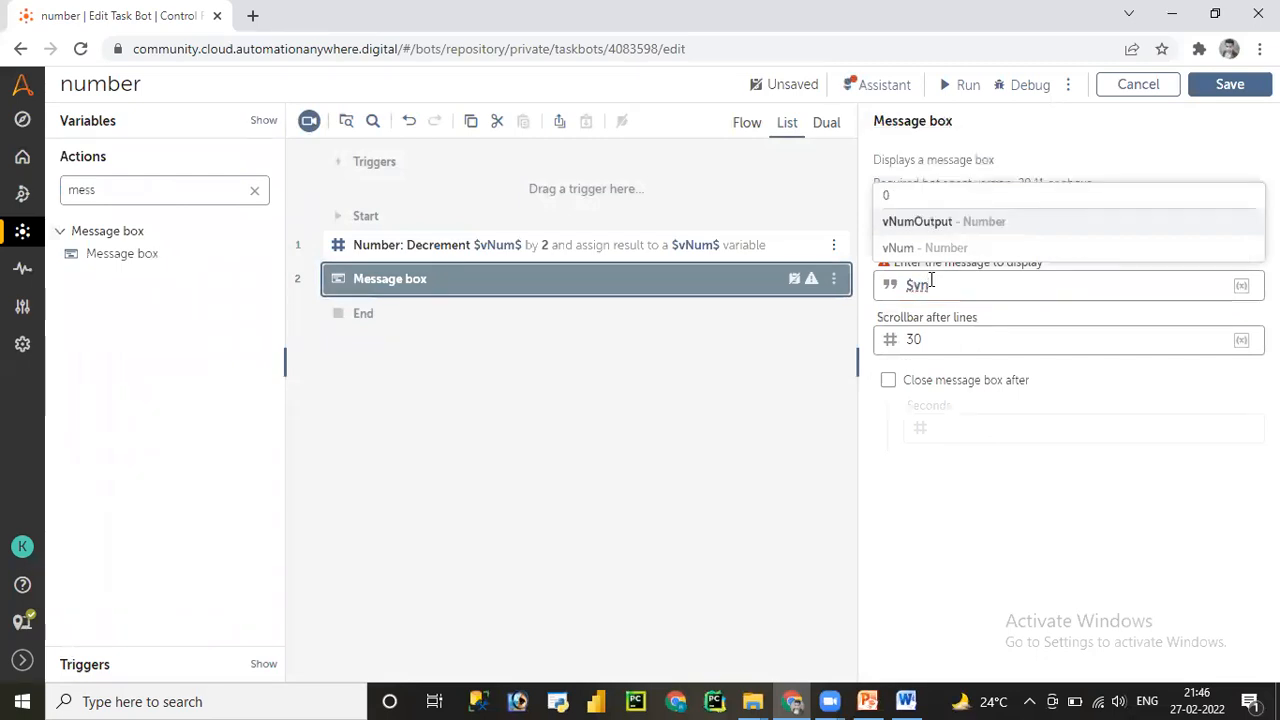
click(914, 250)
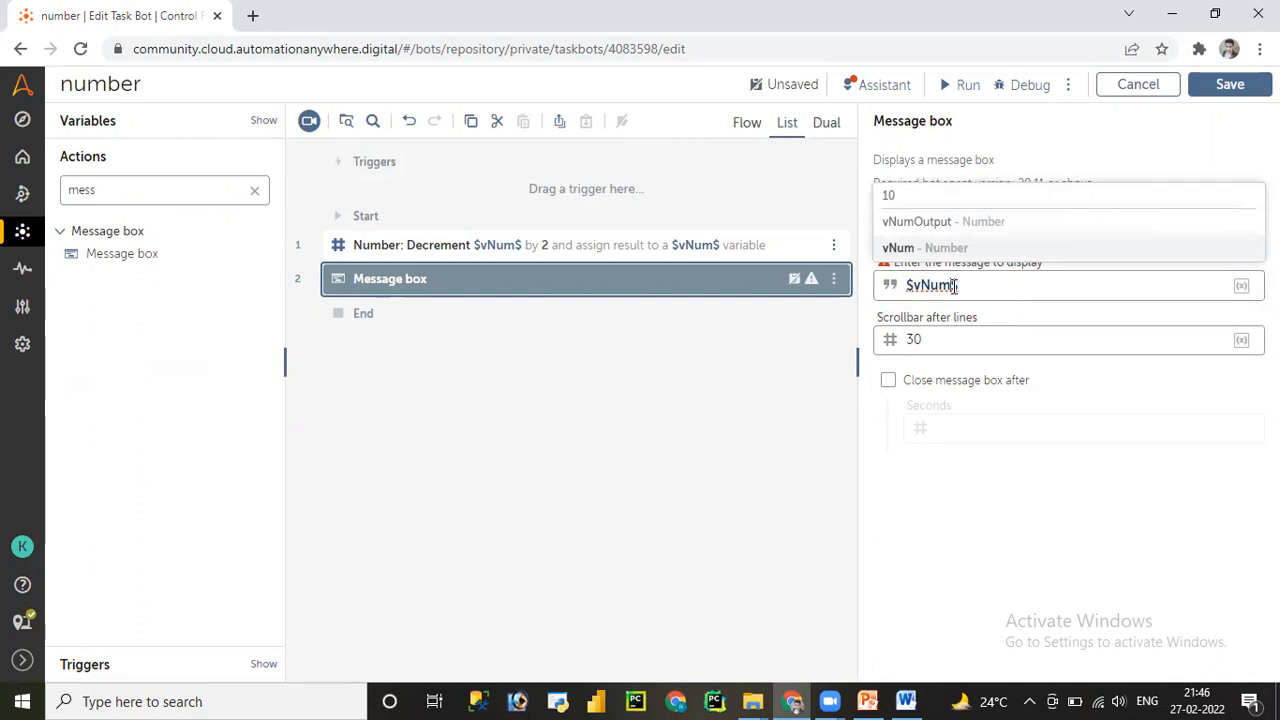
click(955, 286)
text(.)
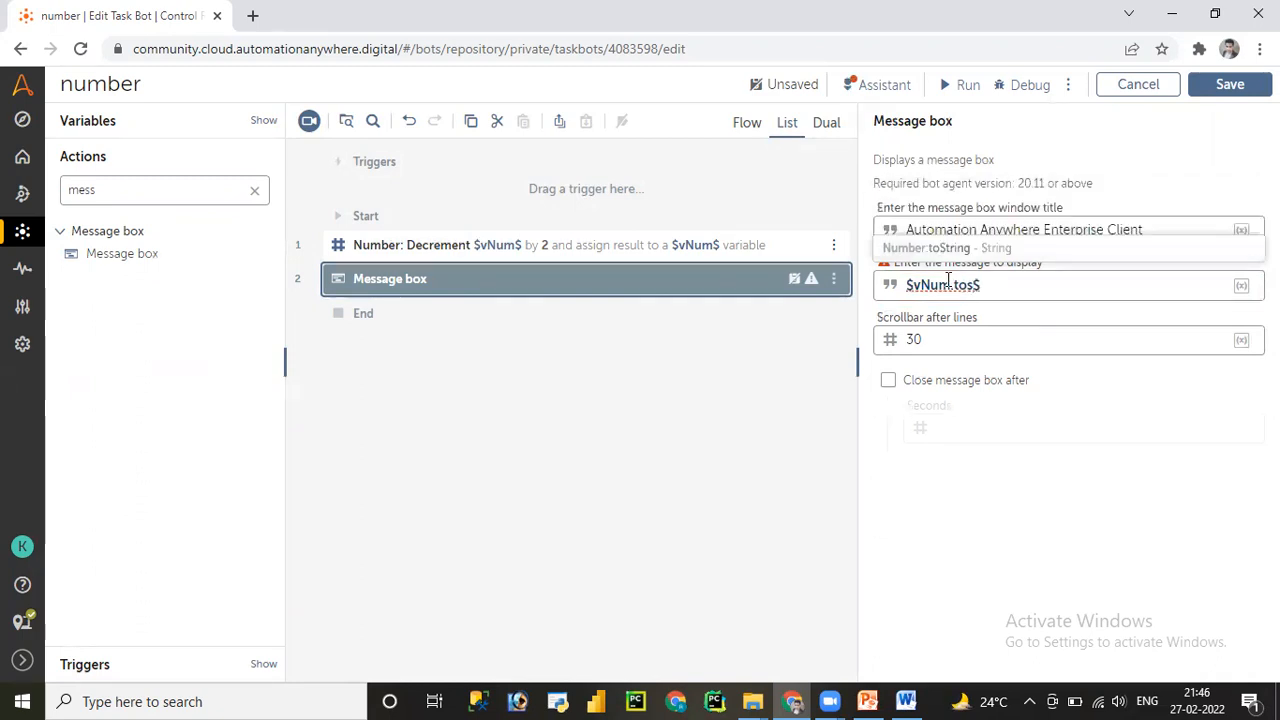
text(tos)
click(936, 250)
click(1226, 88)
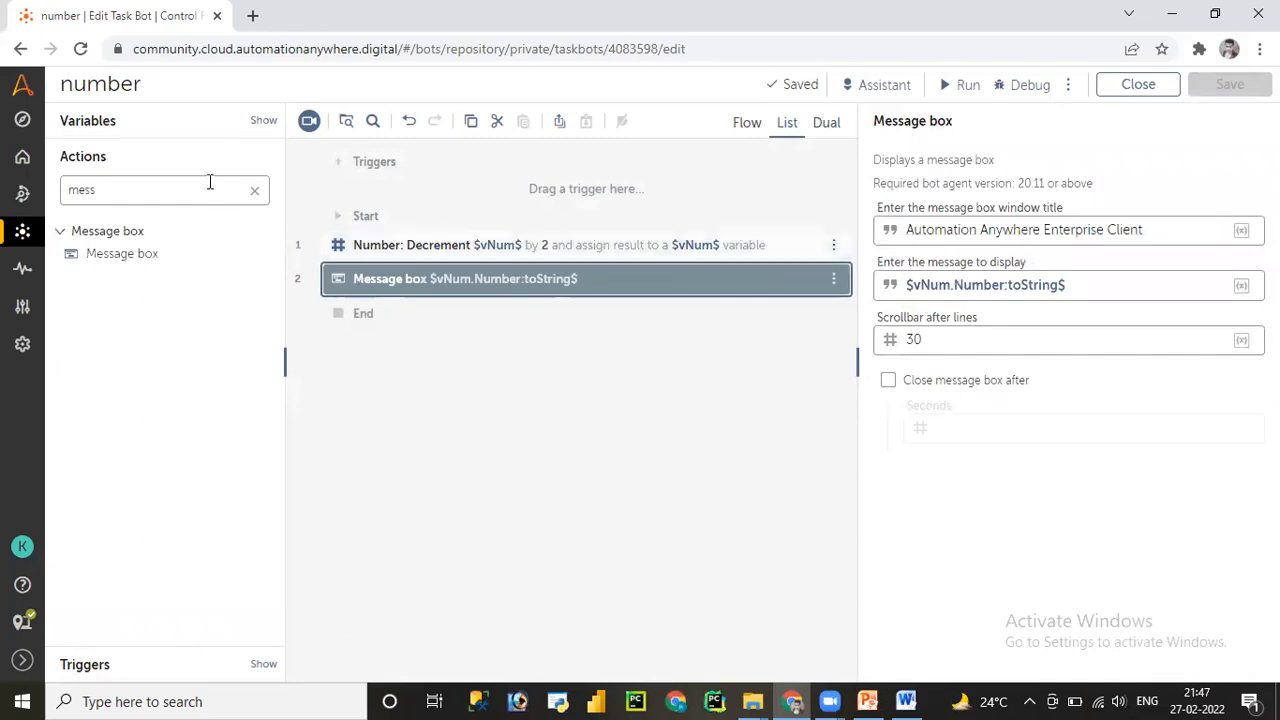
click(110, 122)
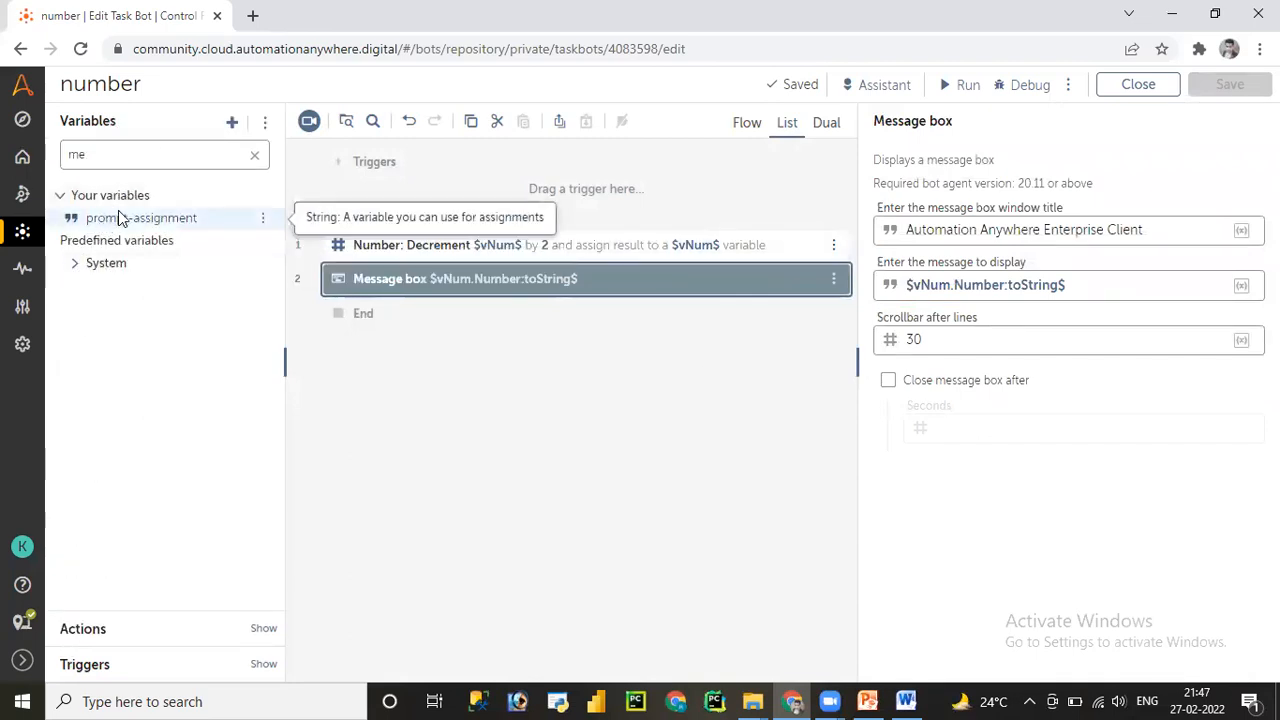
- Run the number bot, then dismiss its message showing 8 and the completion notice
click(254, 159)
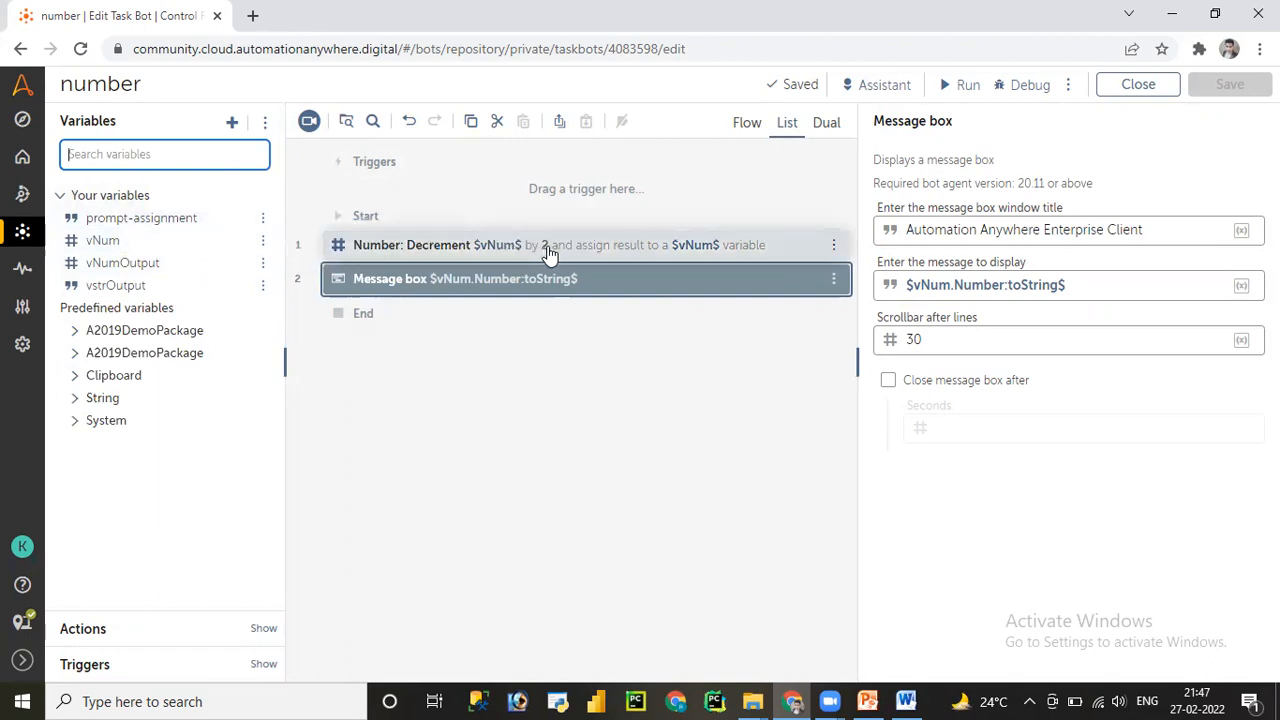
click(966, 86)
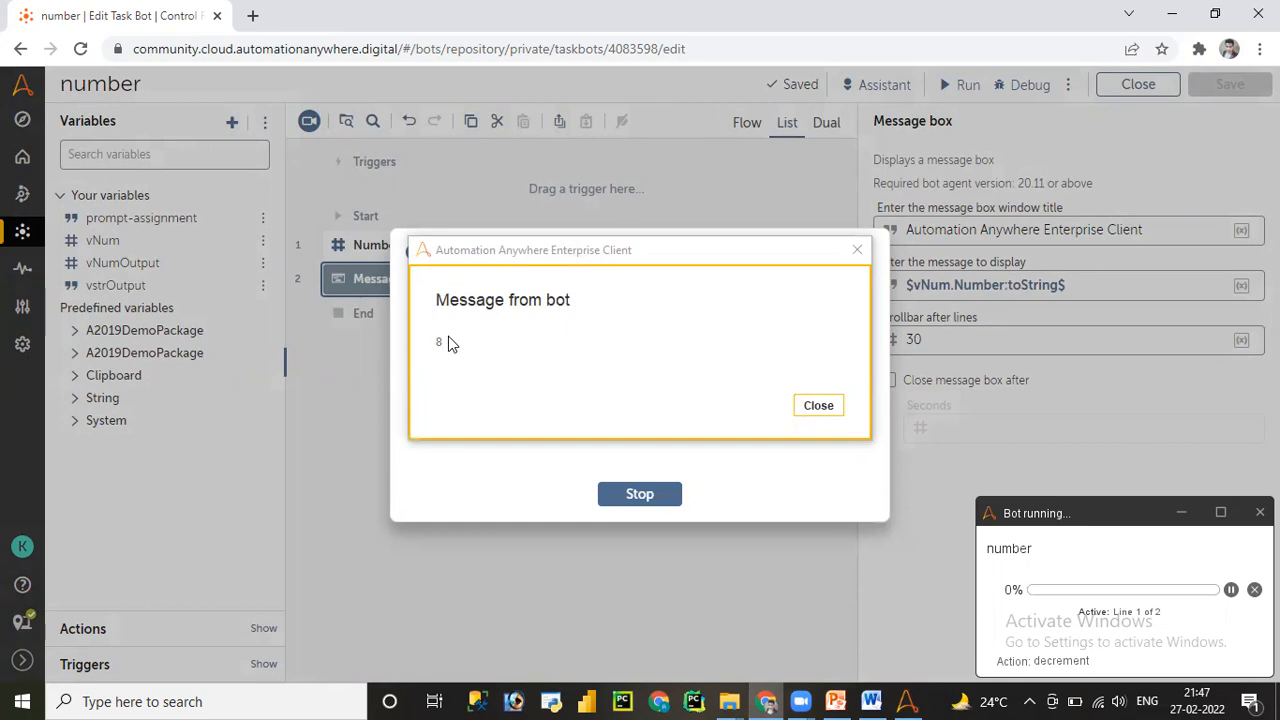
click(819, 405)
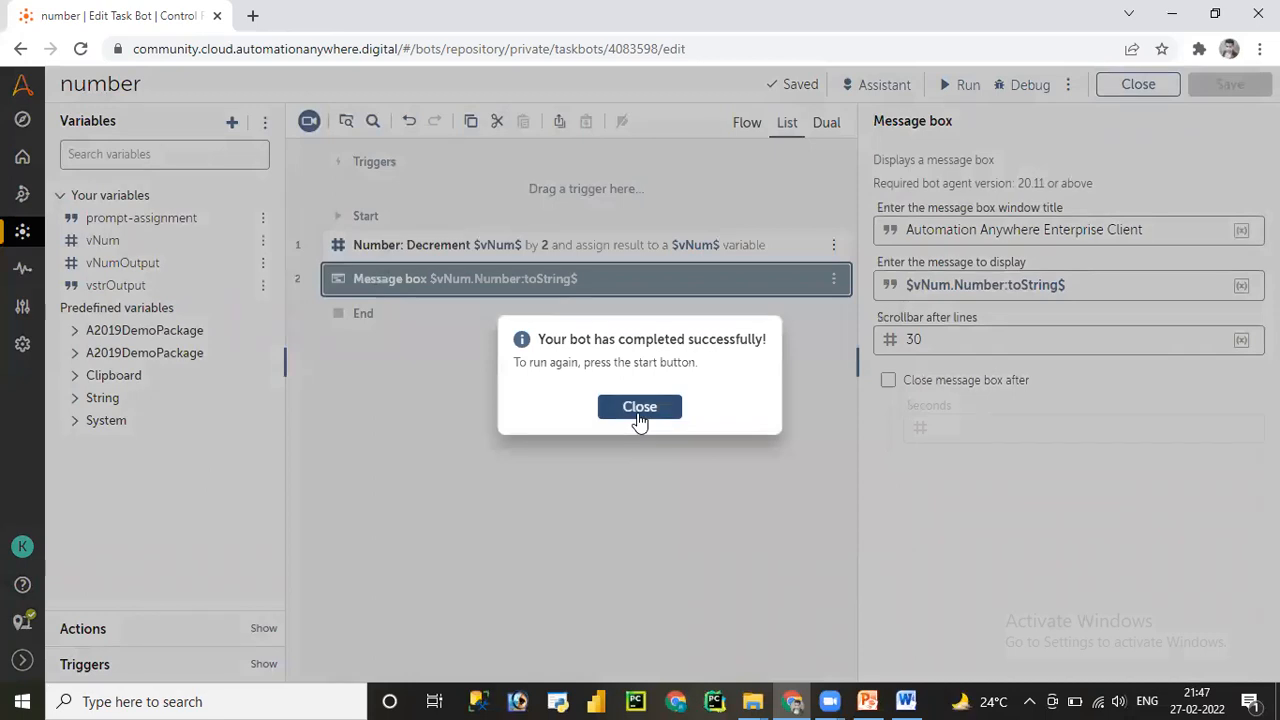
click(640, 407)
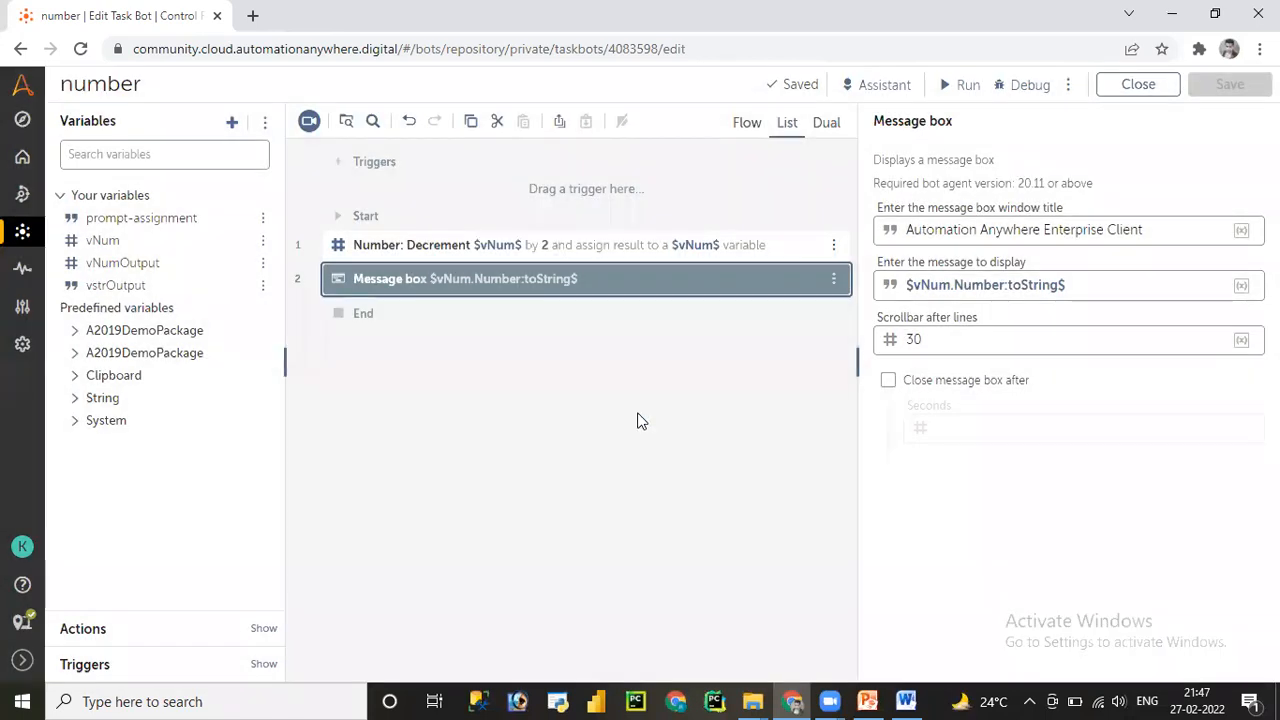
- Change the Decrement step's value from 2 to 5 and save the bot
click(578, 250)
click(923, 290)
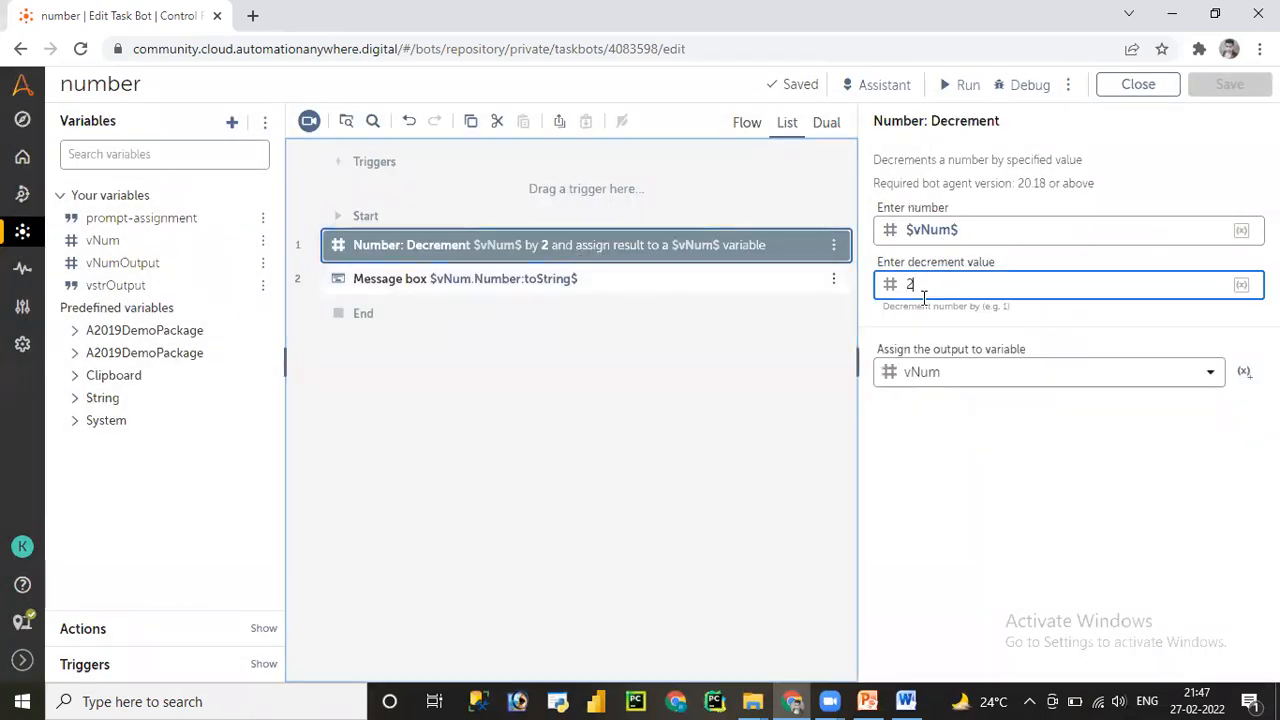
key(Left)
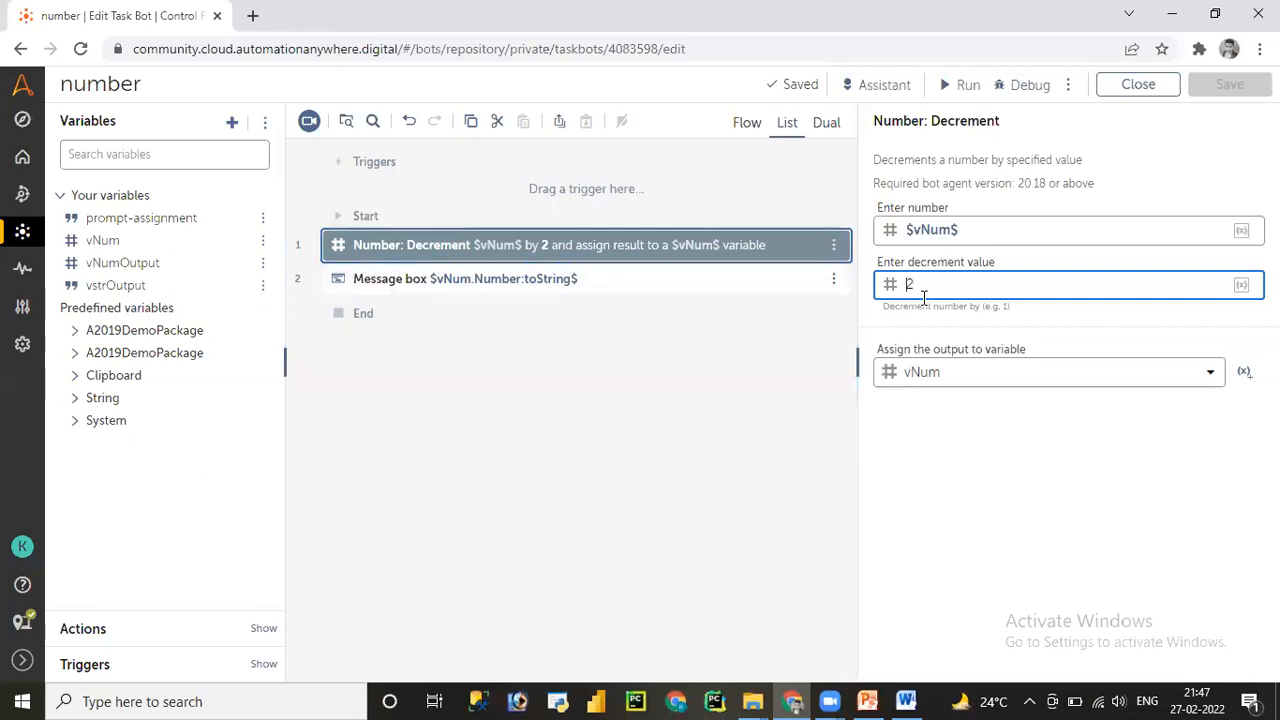
key(Delete)
text(5)
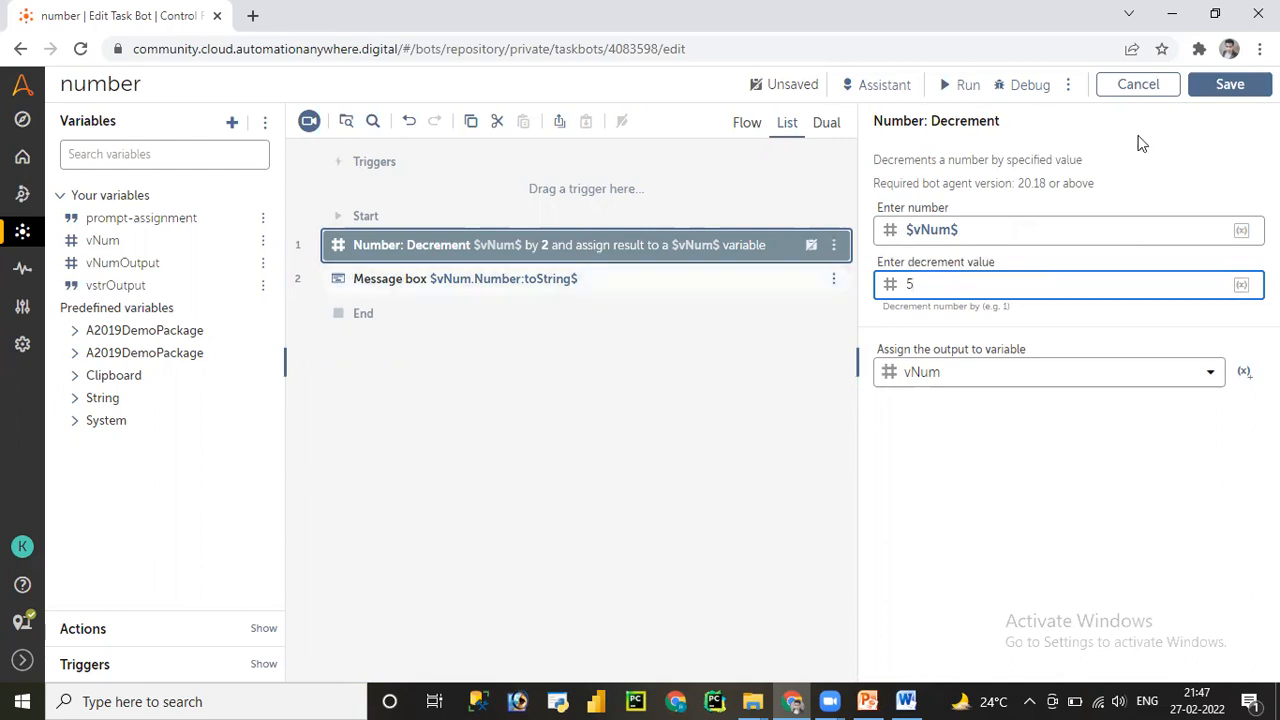
click(1225, 86)
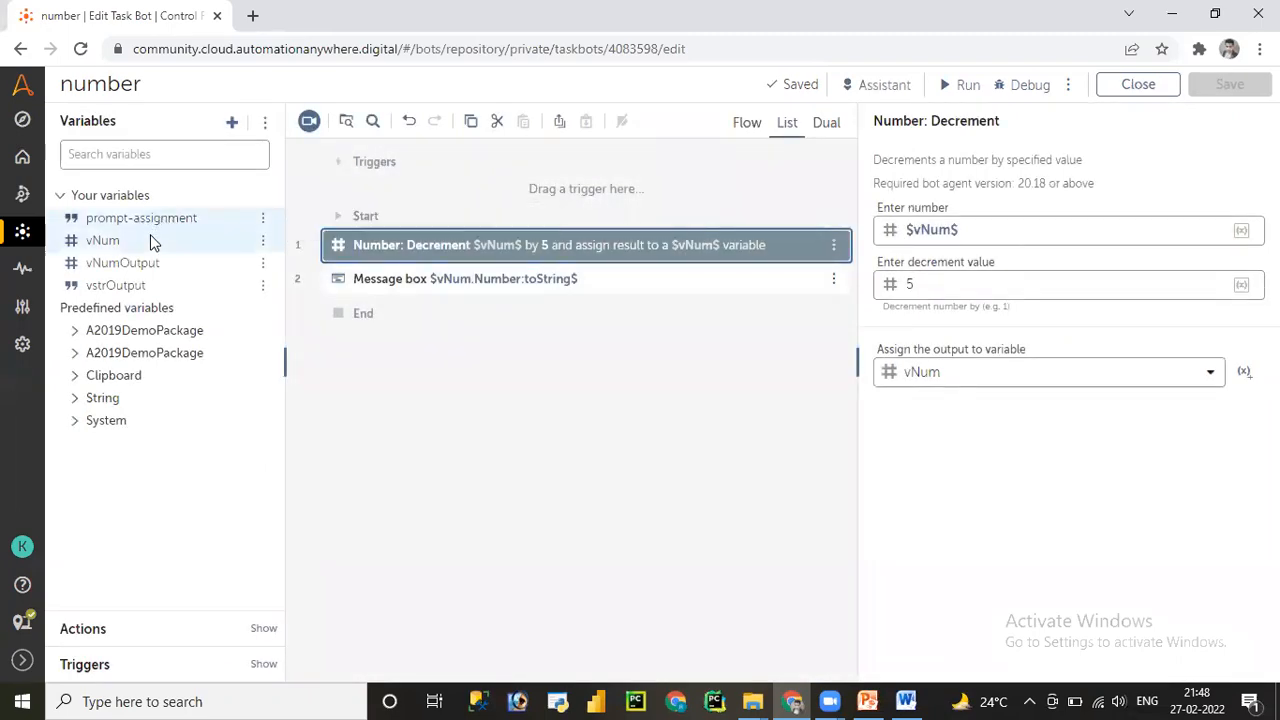
mouse_move(150, 238)
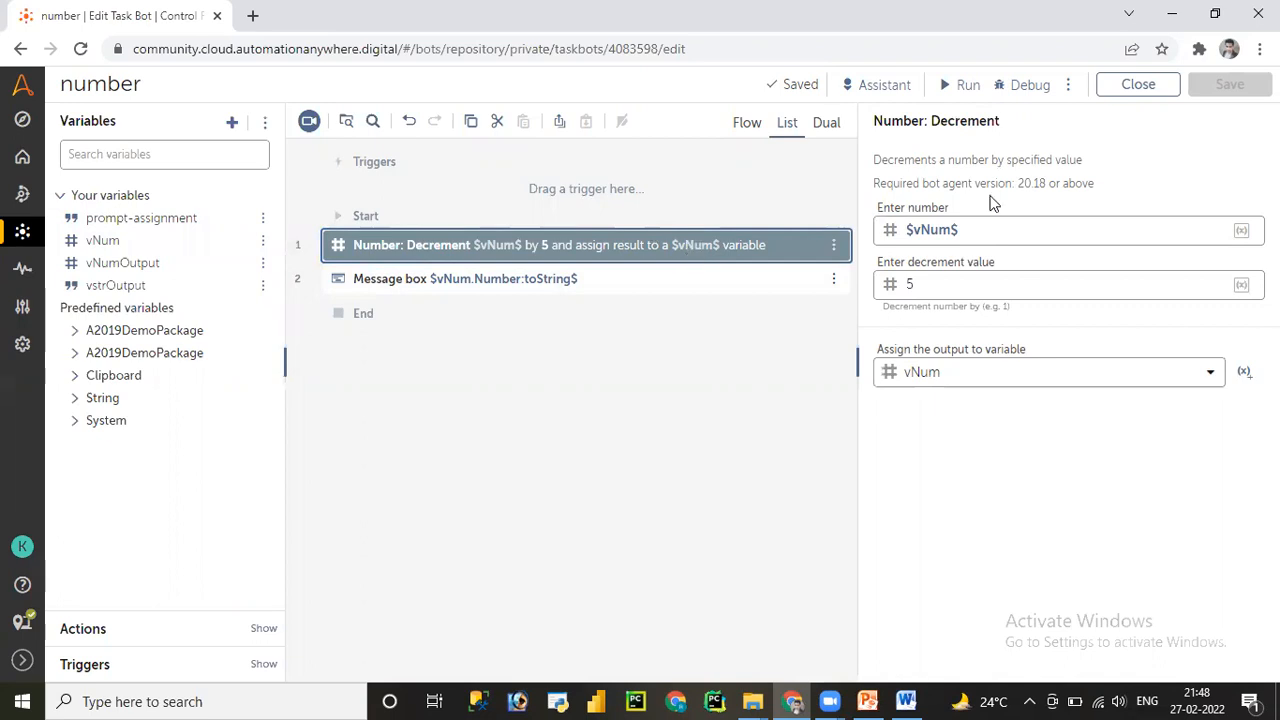
- Run the bot again, then dismiss its message showing 5 and the completion notice
click(962, 86)
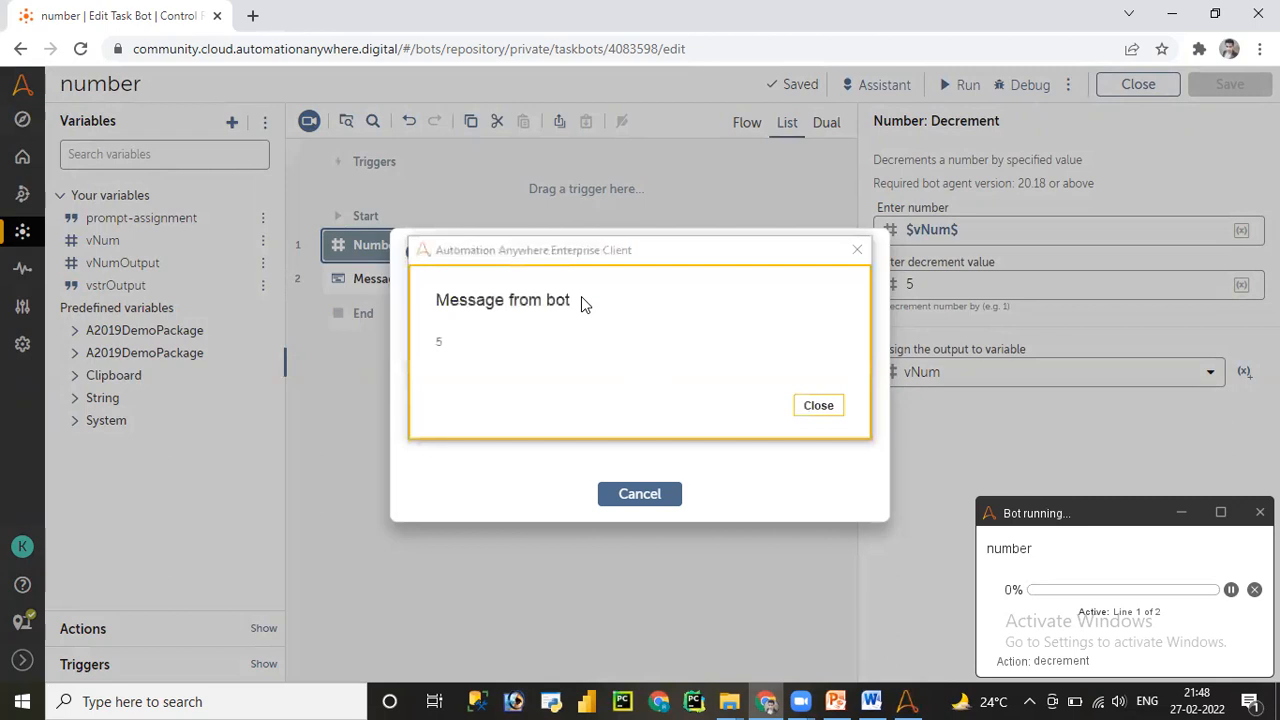
click(818, 405)
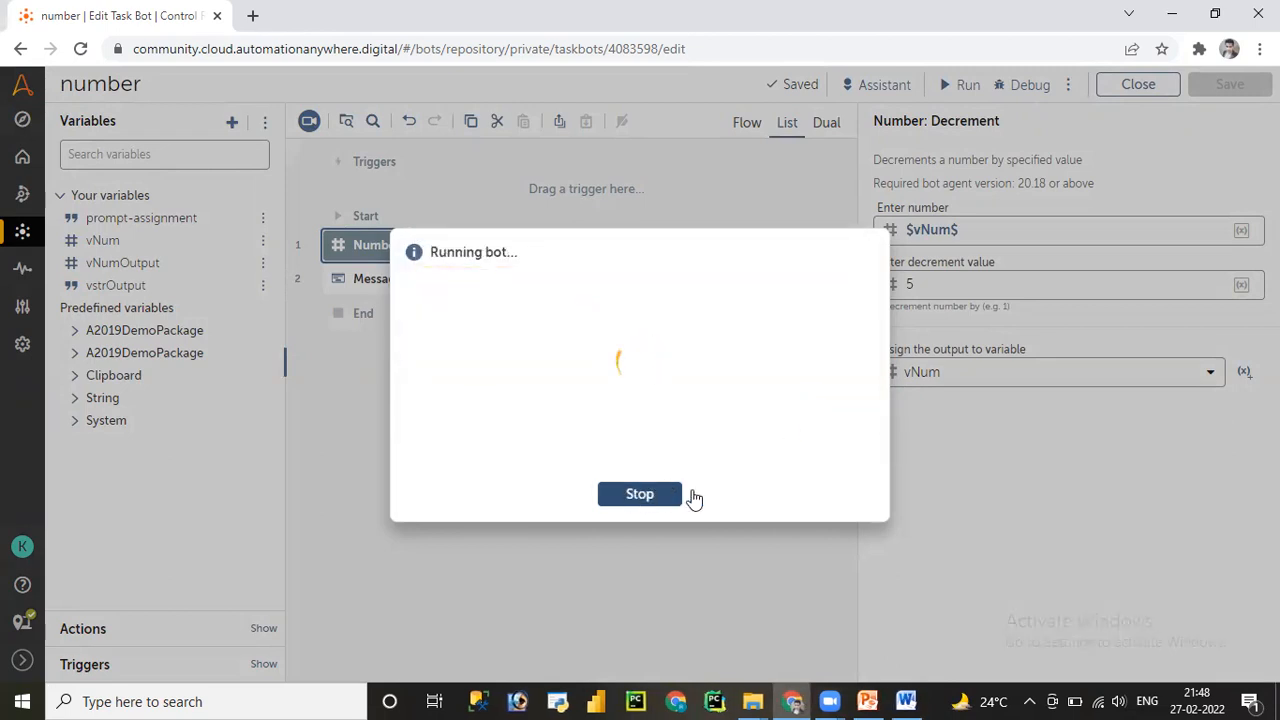
click(640, 495)
click(100, 630)
- Add a Number: Increment step from the 'number' action search and delete the old Decrement step
click(254, 190)
text(nu)
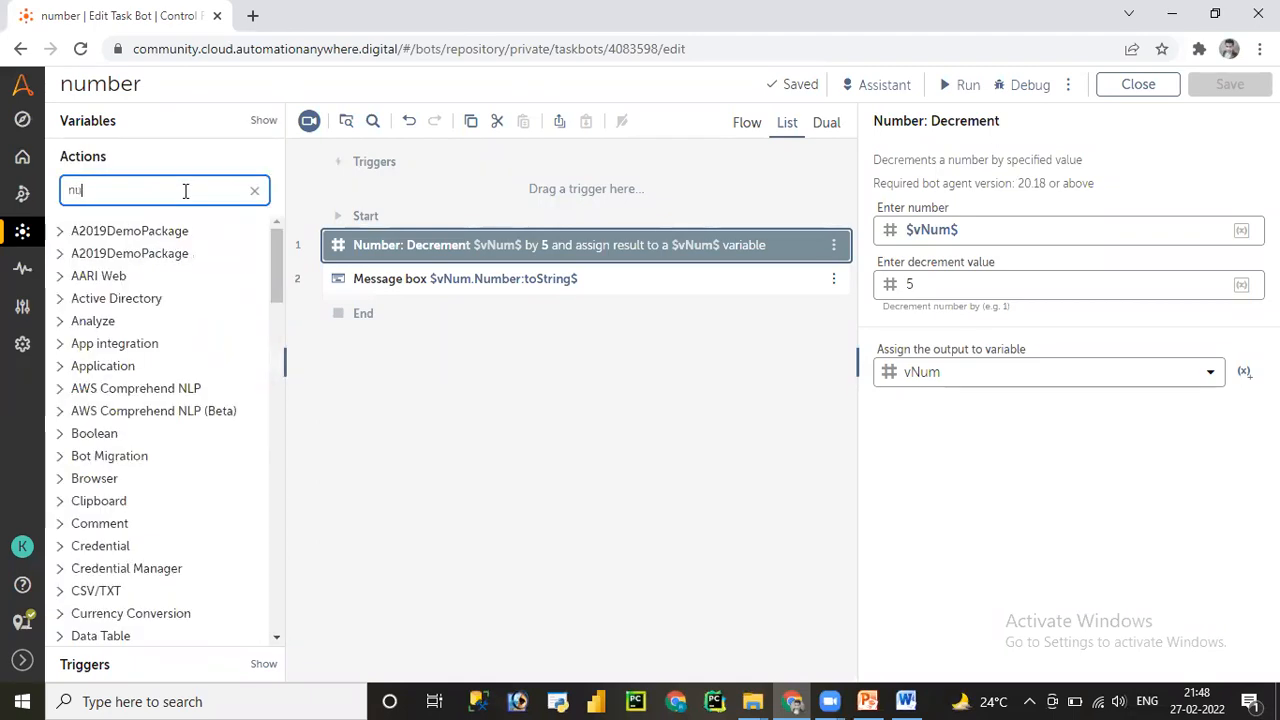
text(mber)
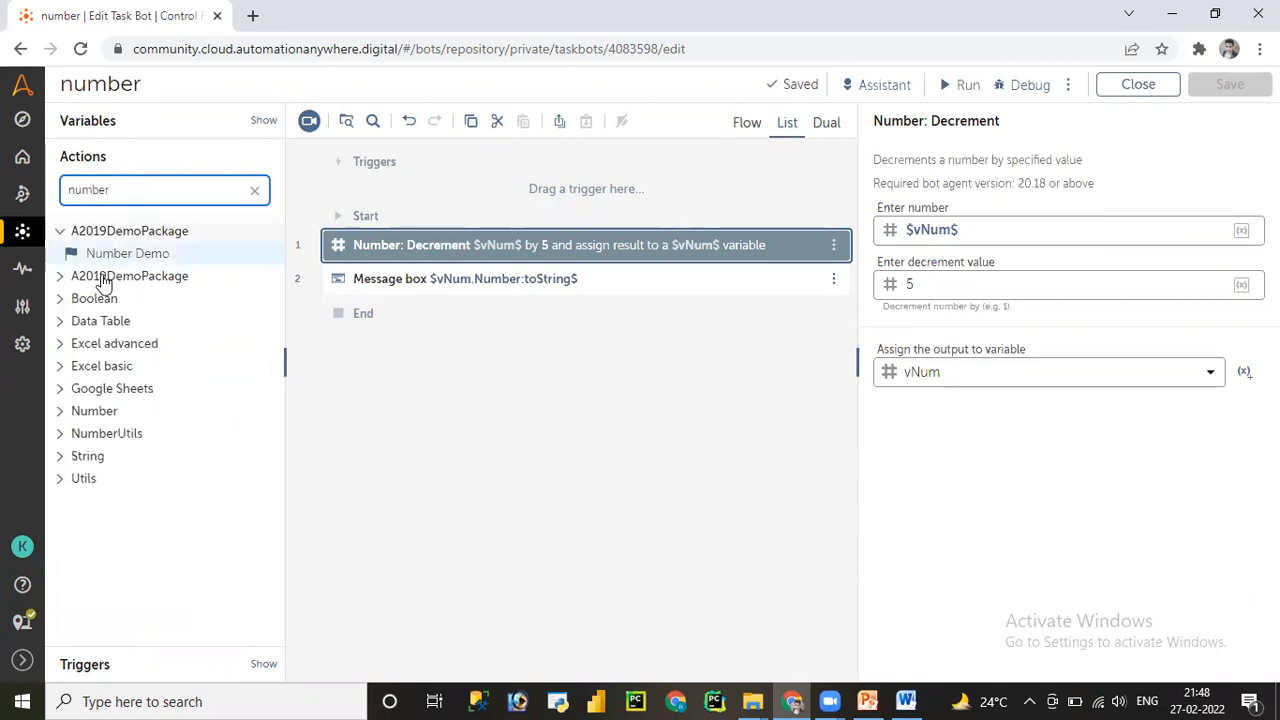
click(62, 416)
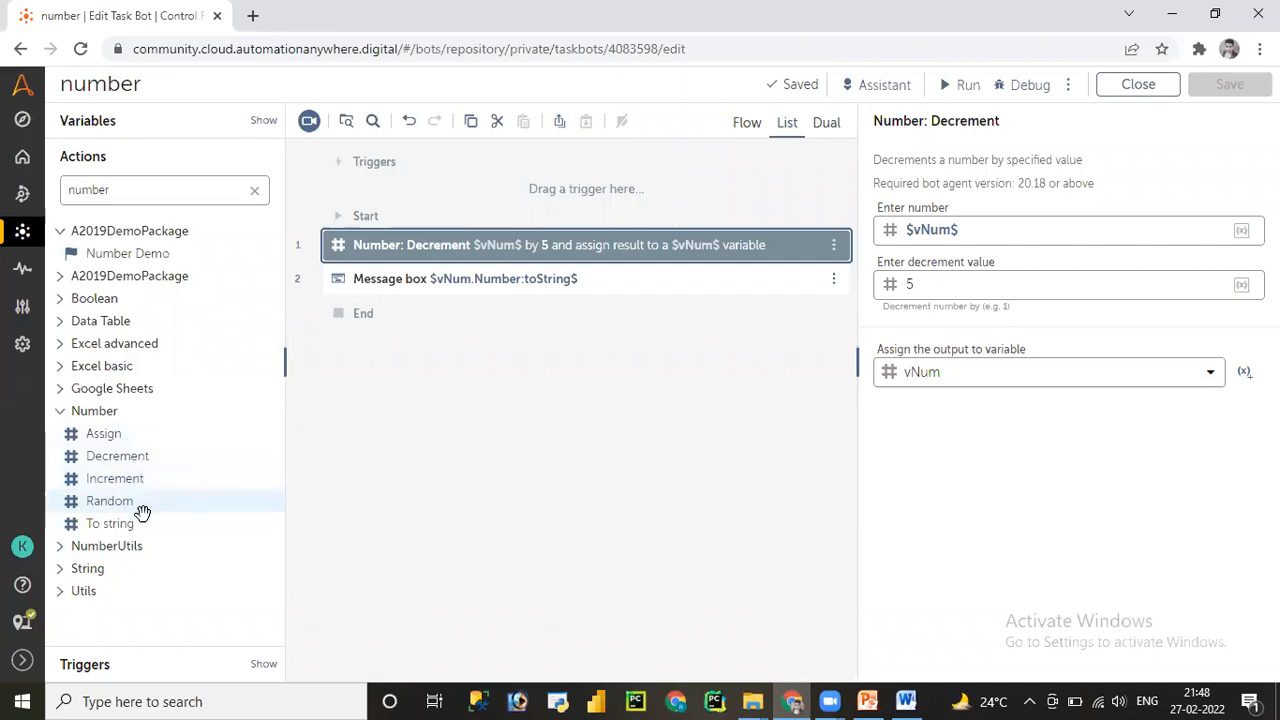
drag(140, 480, 444, 258)
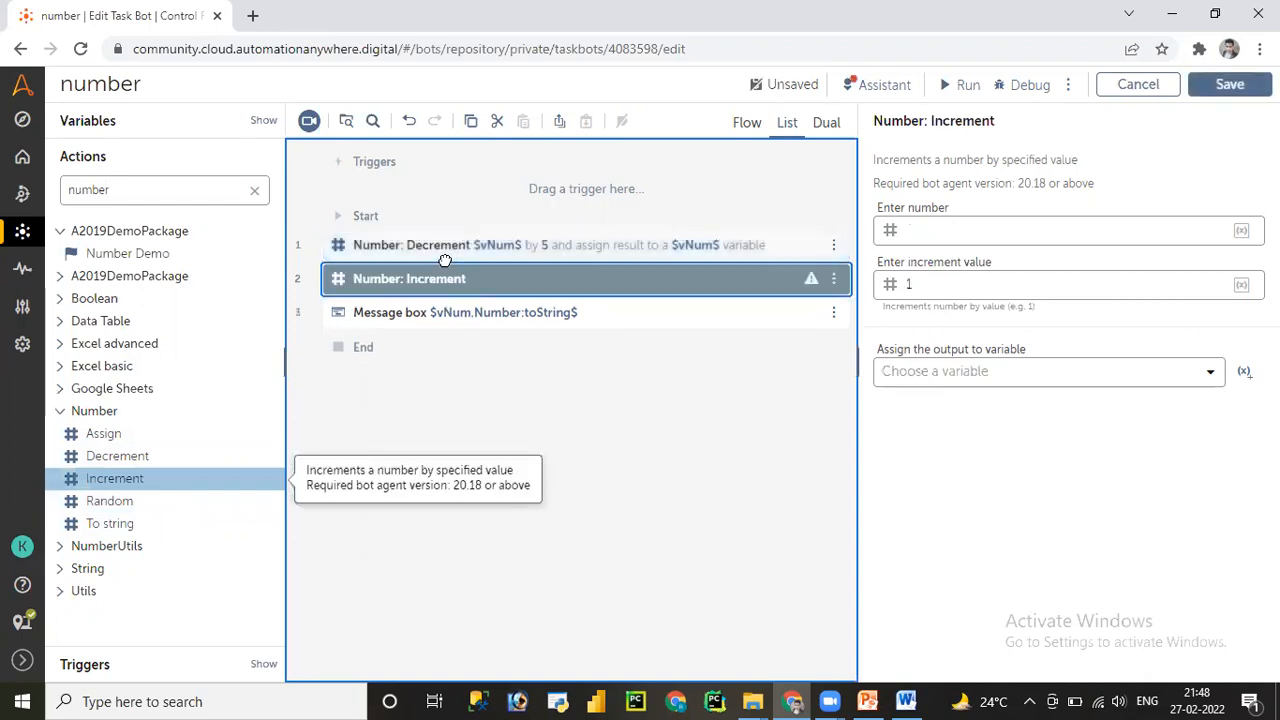
click(614, 249)
key(Delete)
- Make the Increment add 1 to $vNum$, store it in vNum, and save
click(615, 247)
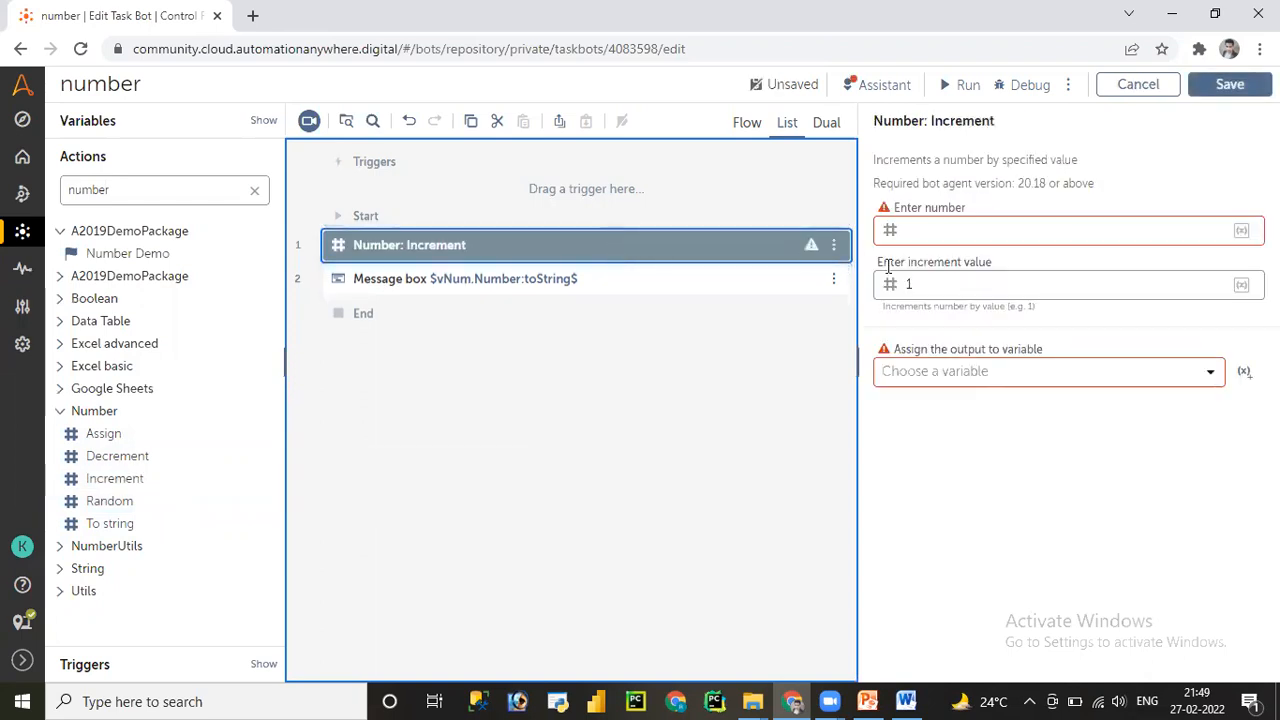
click(965, 235)
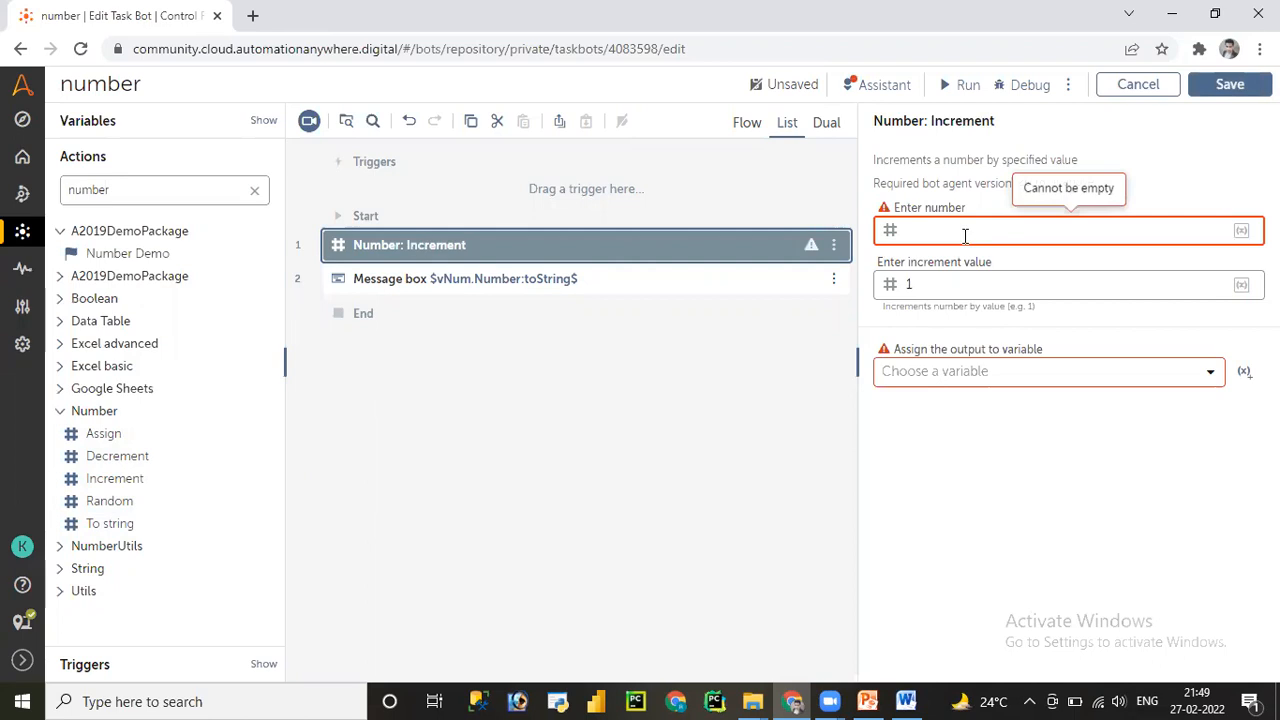
key(F2)
click(678, 374)
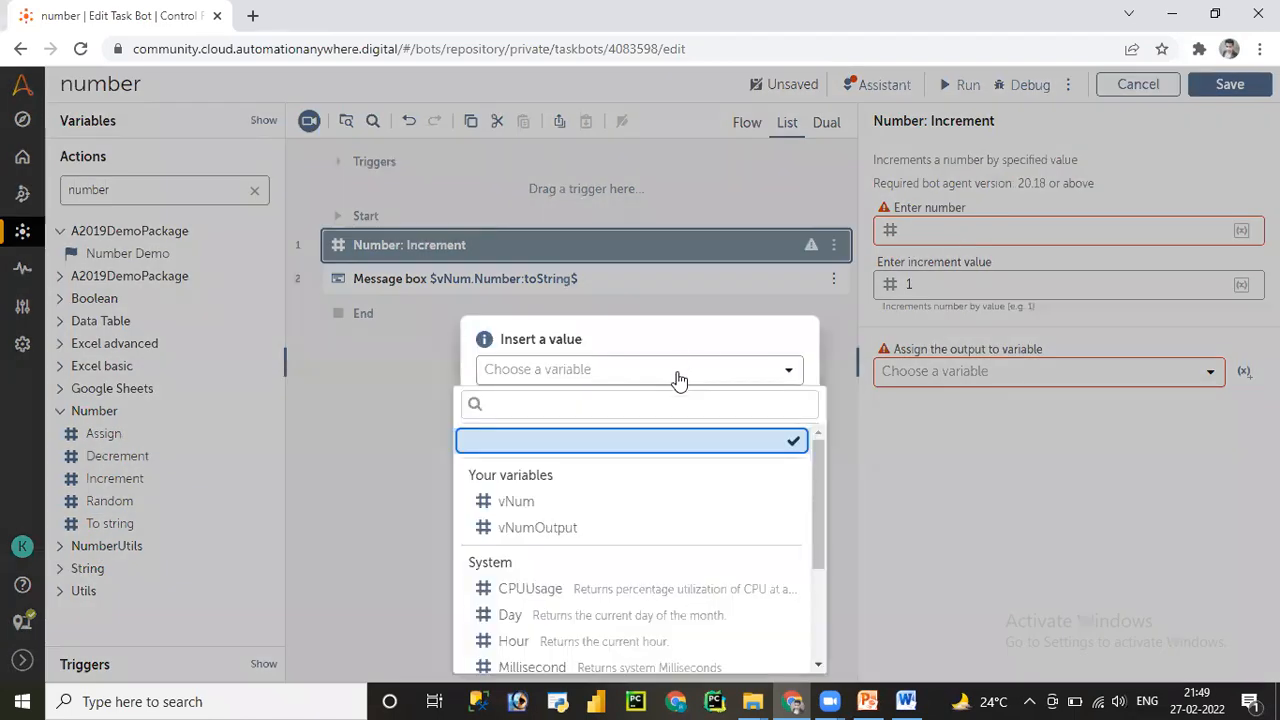
click(549, 502)
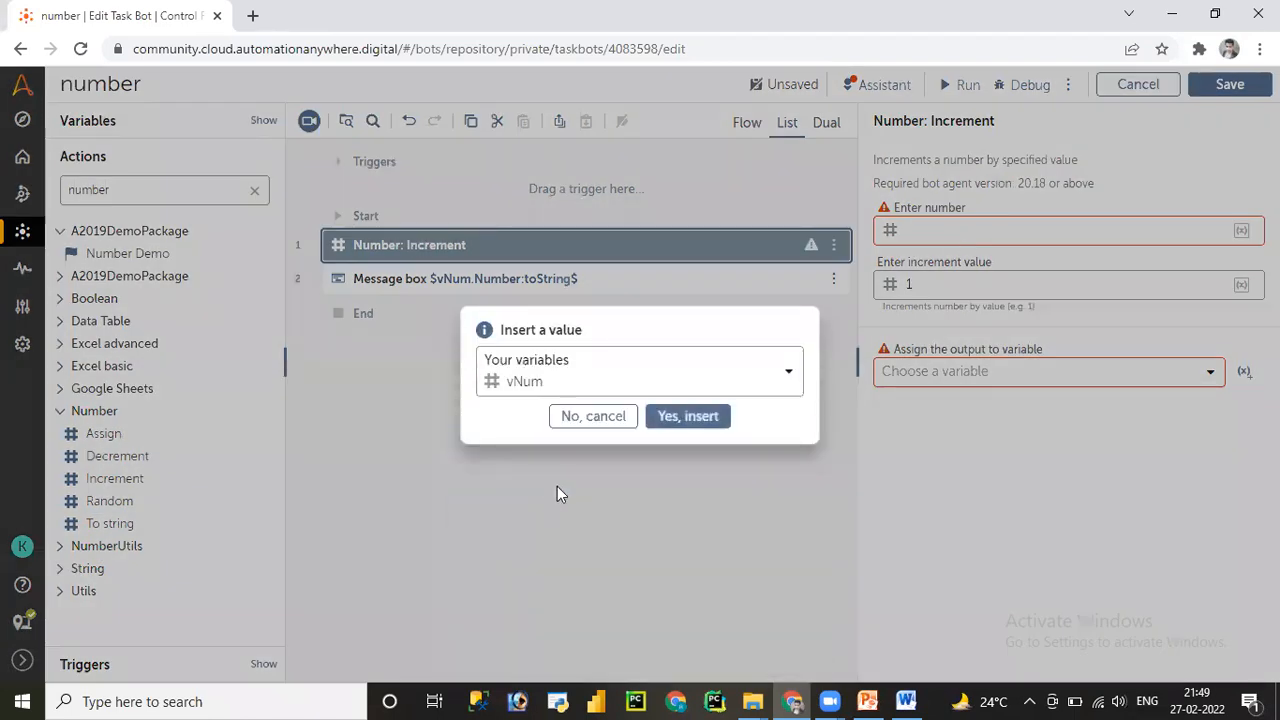
click(681, 417)
click(931, 283)
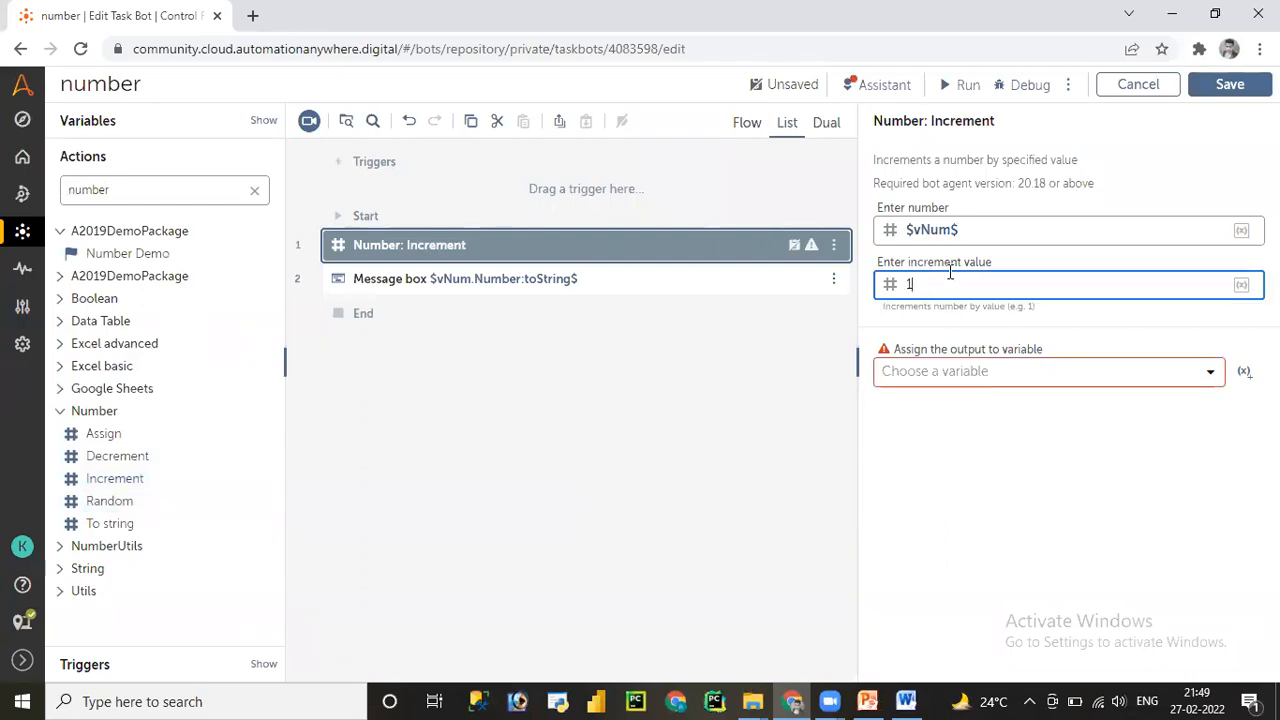
click(1020, 376)
click(928, 483)
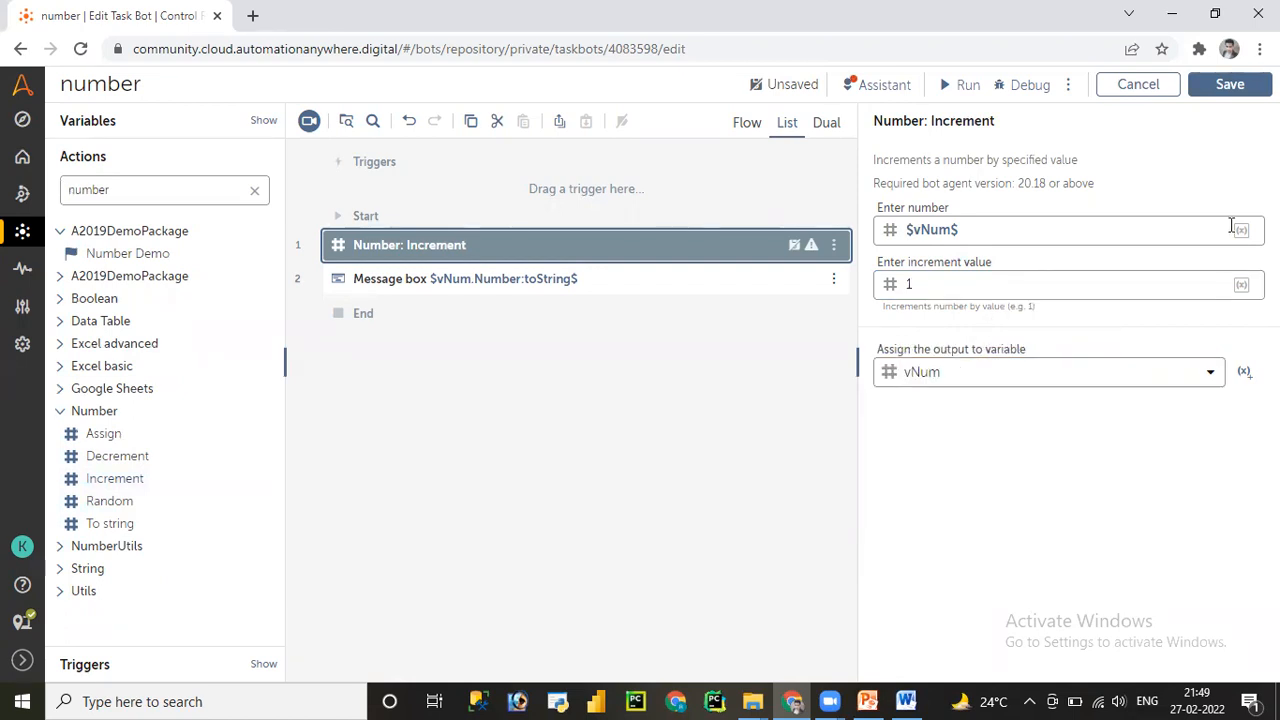
click(1229, 84)
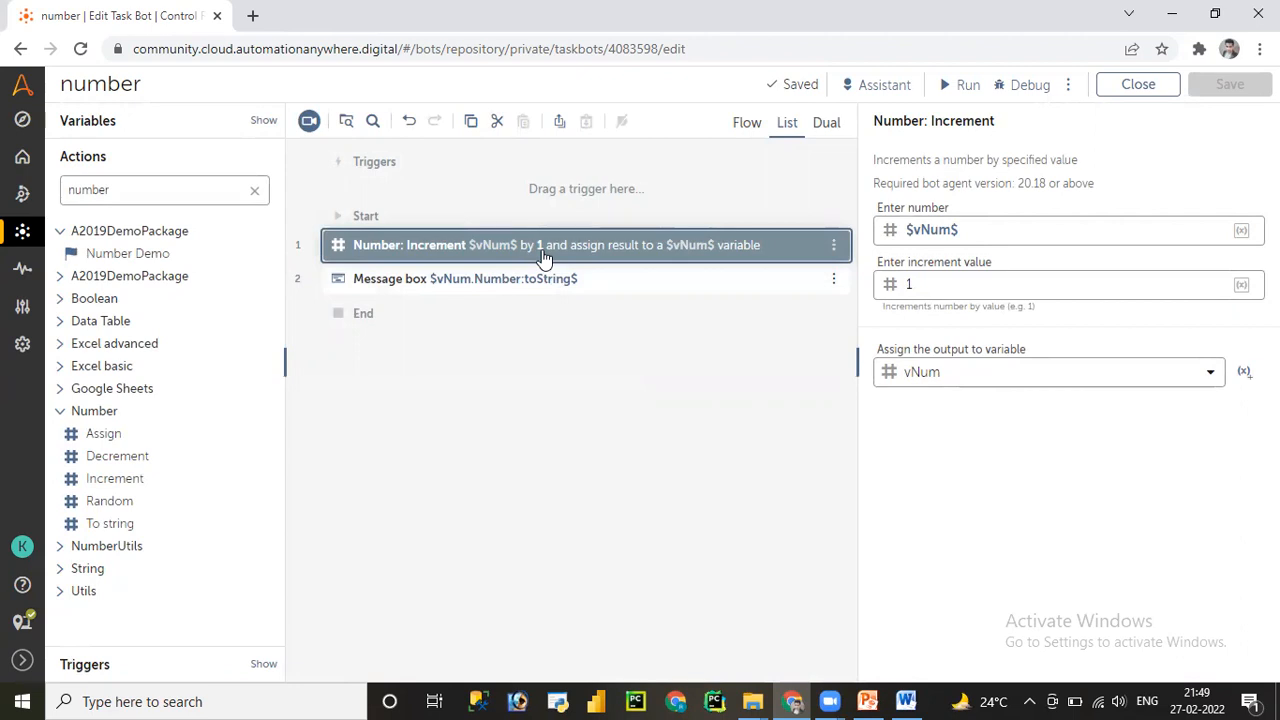
- Run the bot, then dismiss its message showing 11 and the completion notice
click(963, 86)
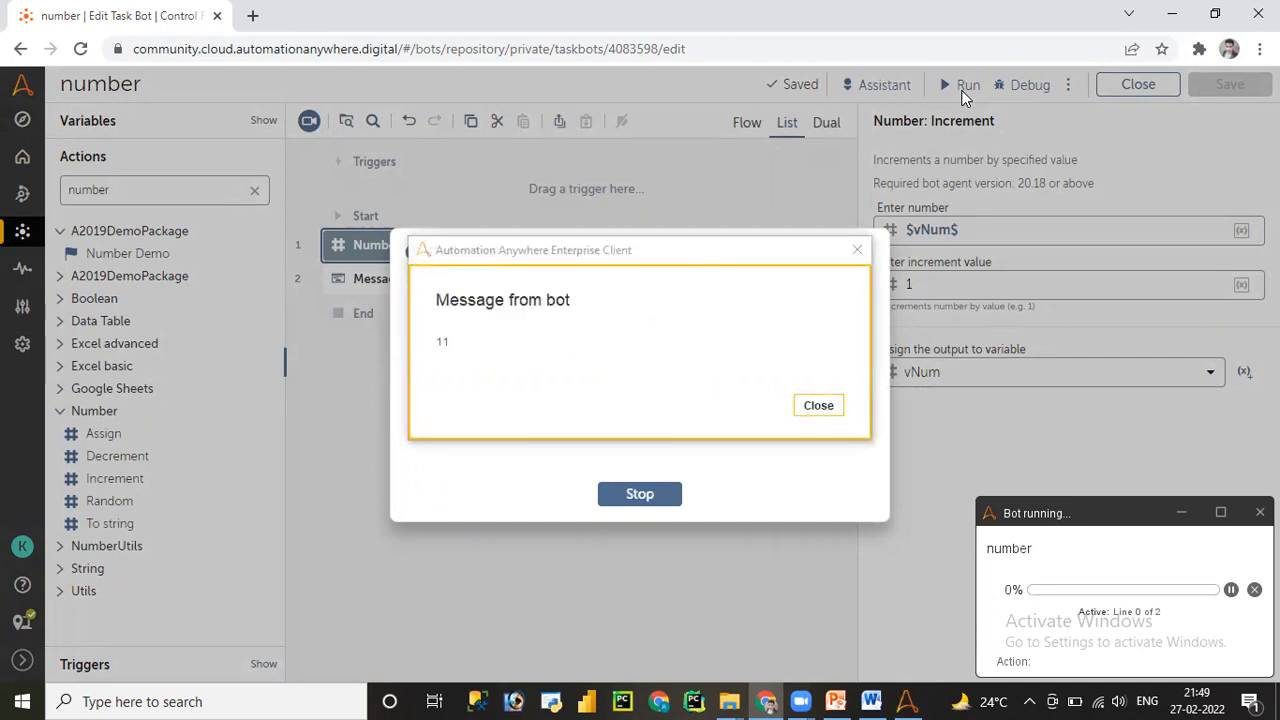
click(818, 405)
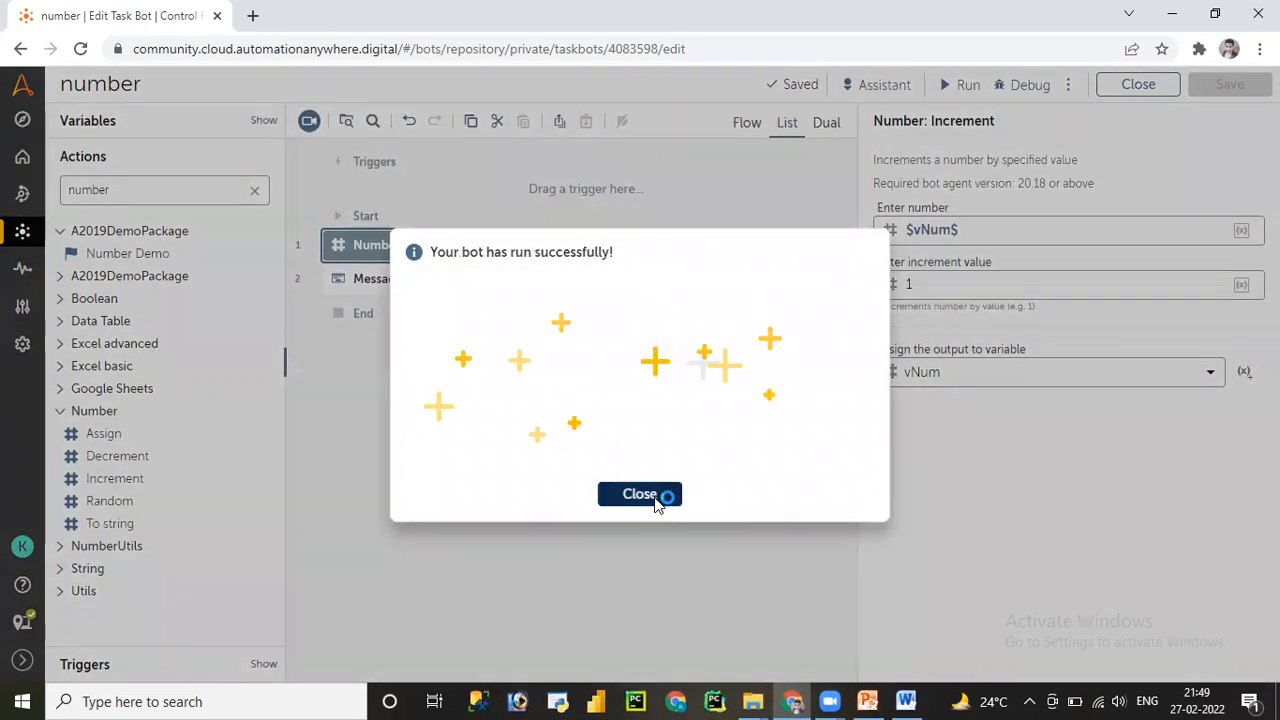
click(657, 500)
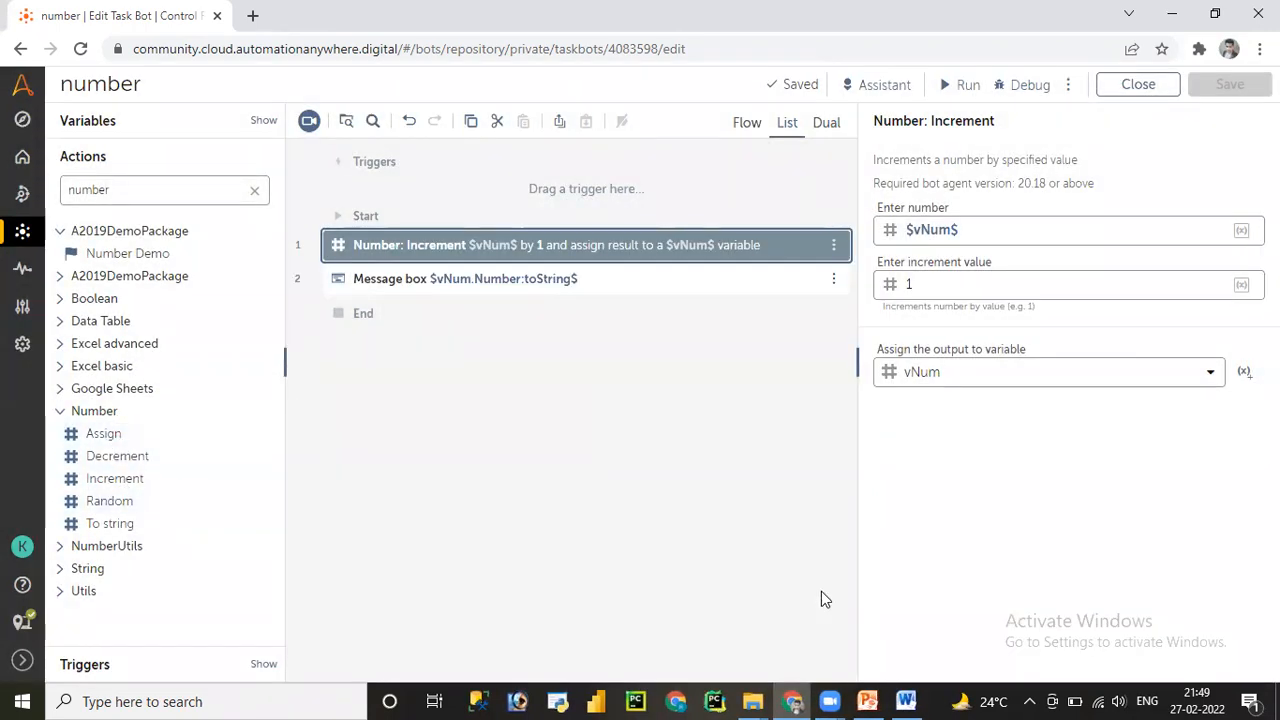
click(905, 700)
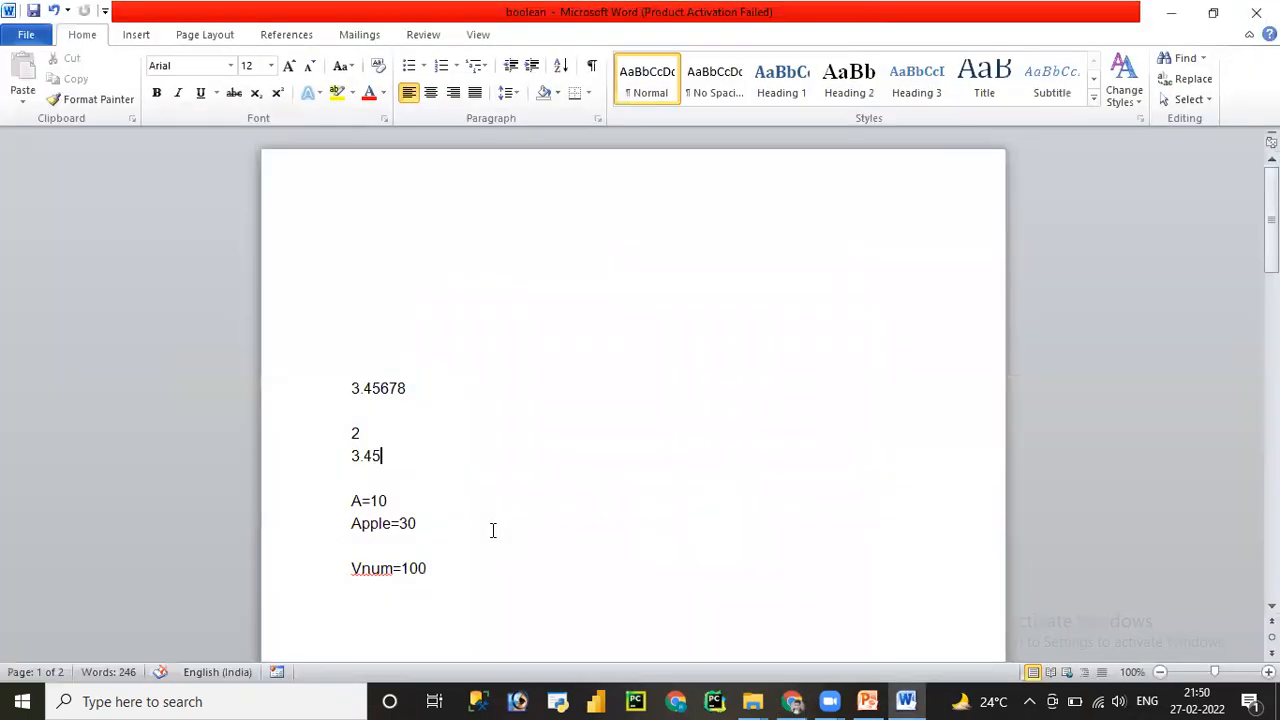
- Replace the lines 3.45678 through Vnum=100 with 'OTP' followed by a sample one-time code
drag(446, 570, 333, 388)
key(Delete)
text(OT)
text(P)
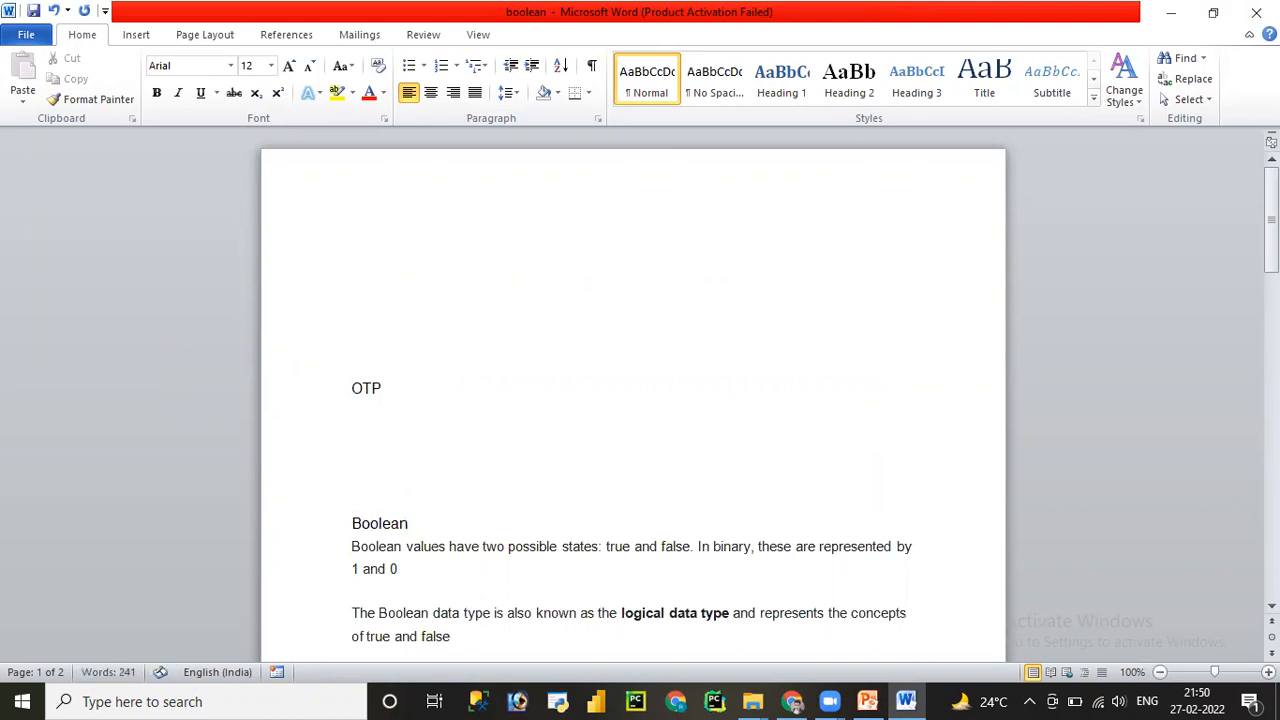
text(123654)
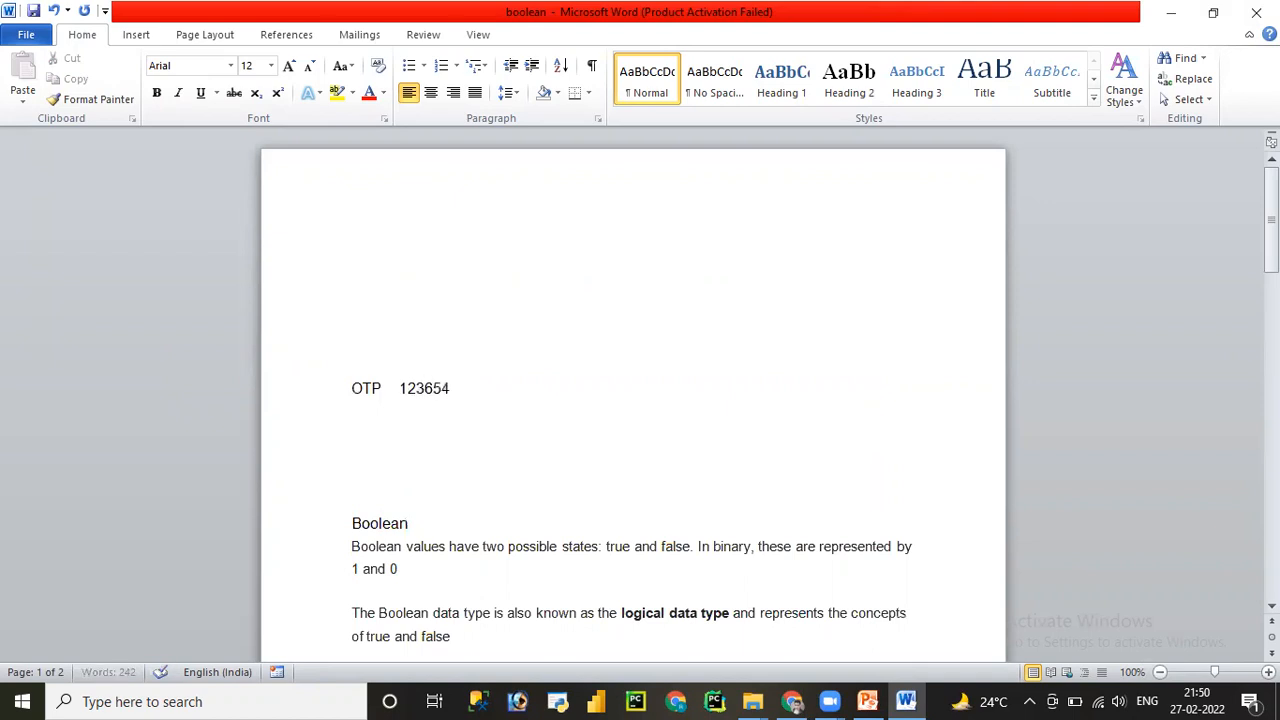